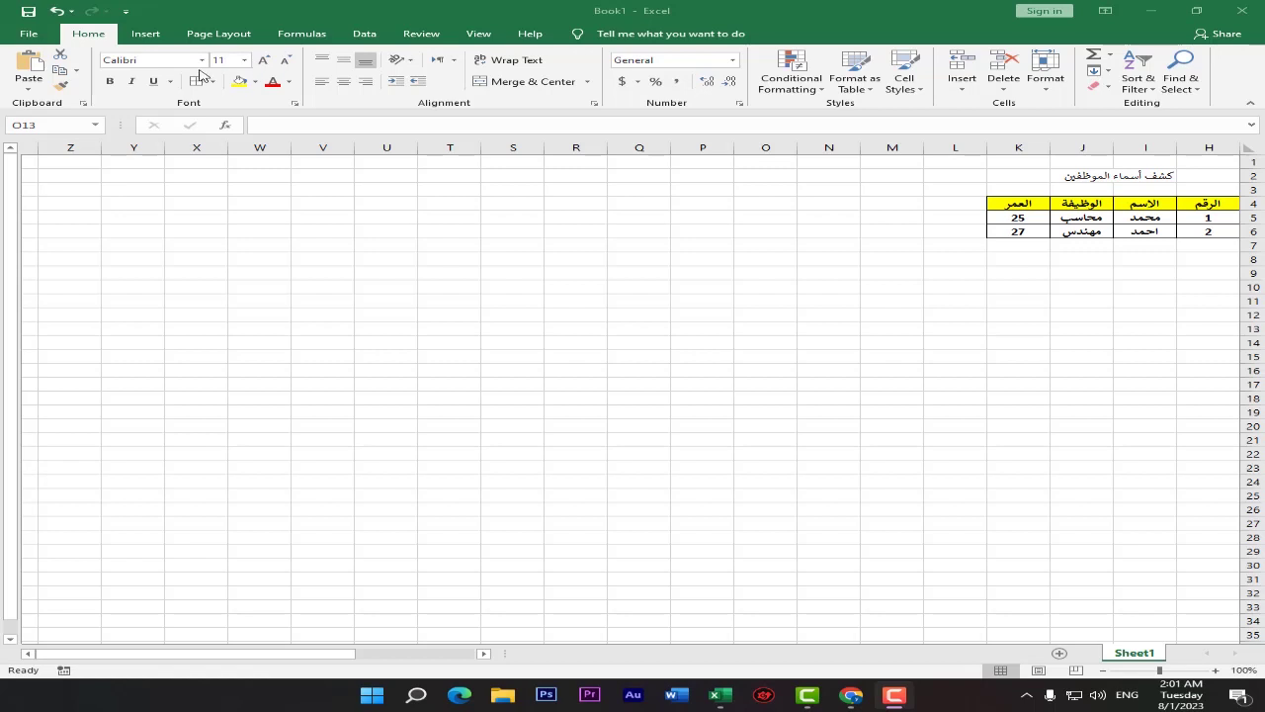
Step: Make Arial the default font for new workbooks in Excel Options, General
left_click(203, 60)
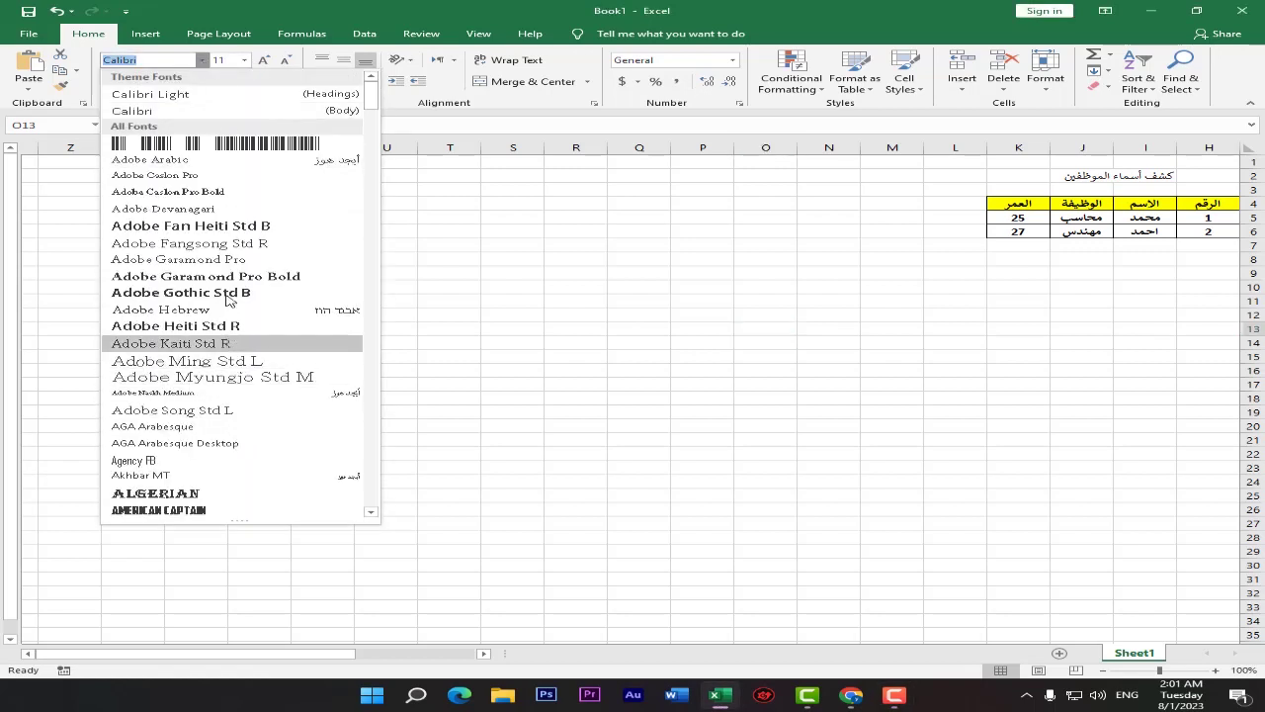
left_click(203, 60)
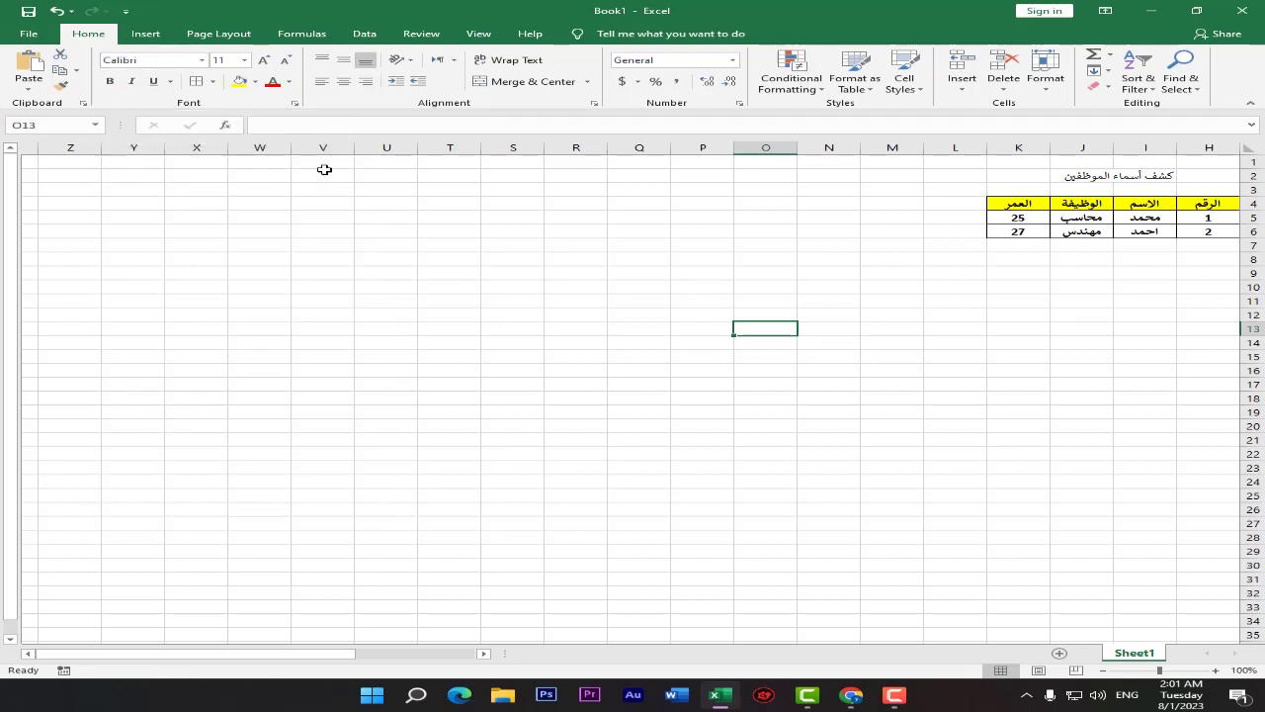
left_click(29, 33)
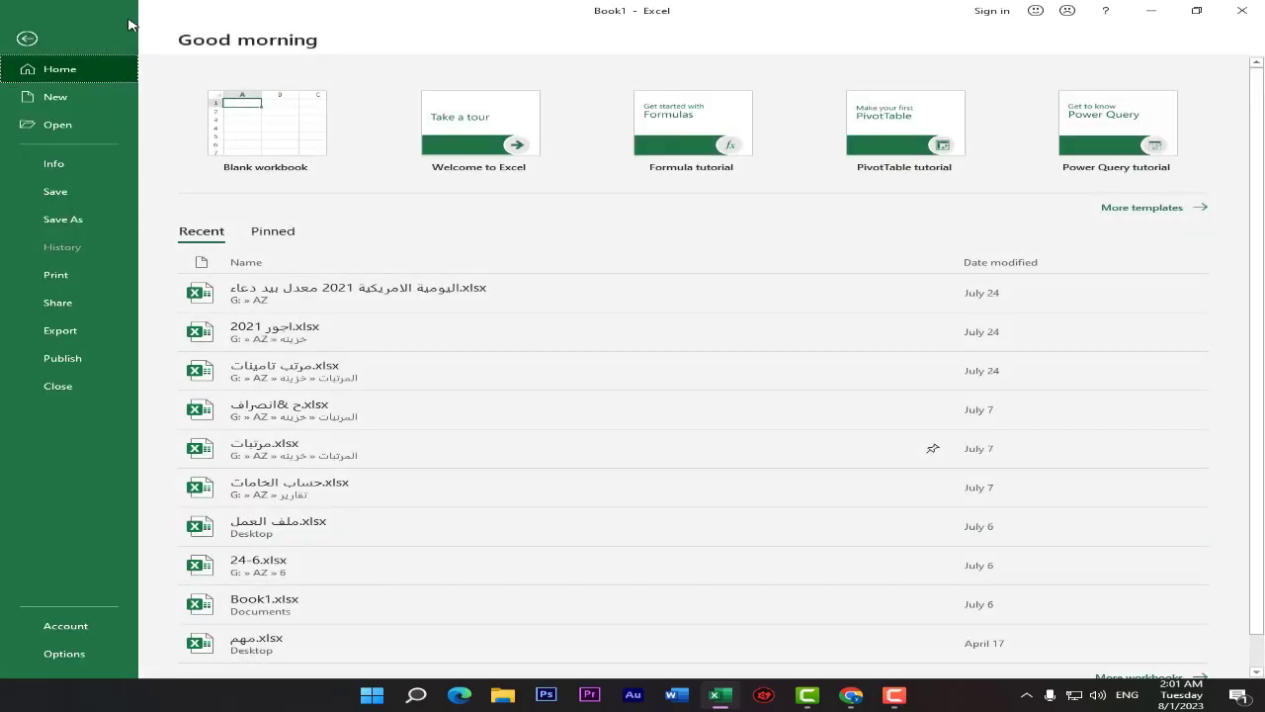
left_click(89, 656)
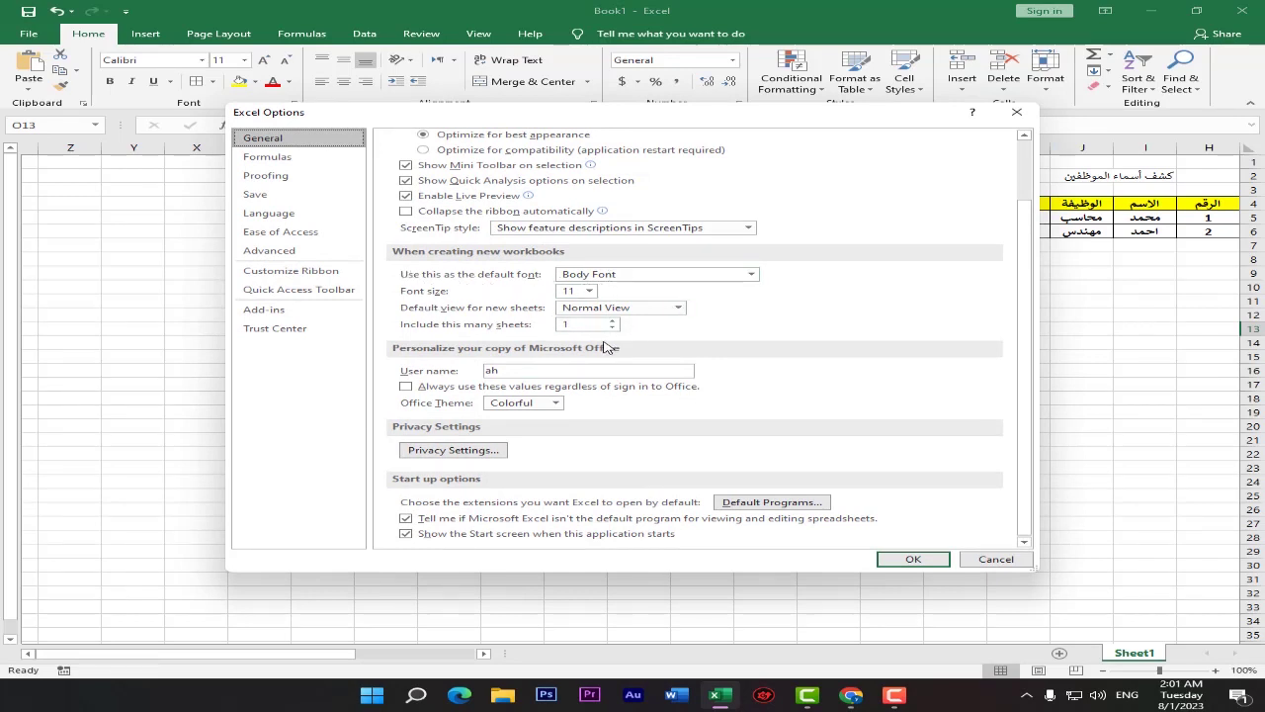
left_click(751, 274)
type("A")
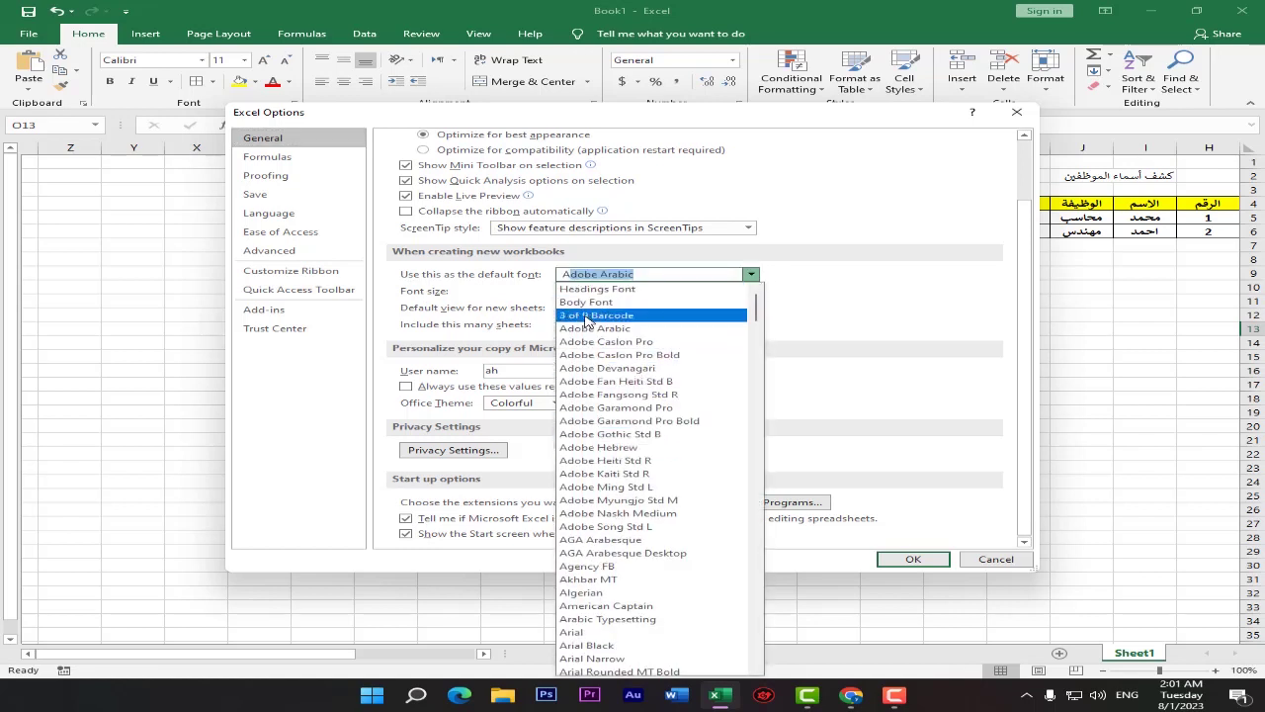
type("r")
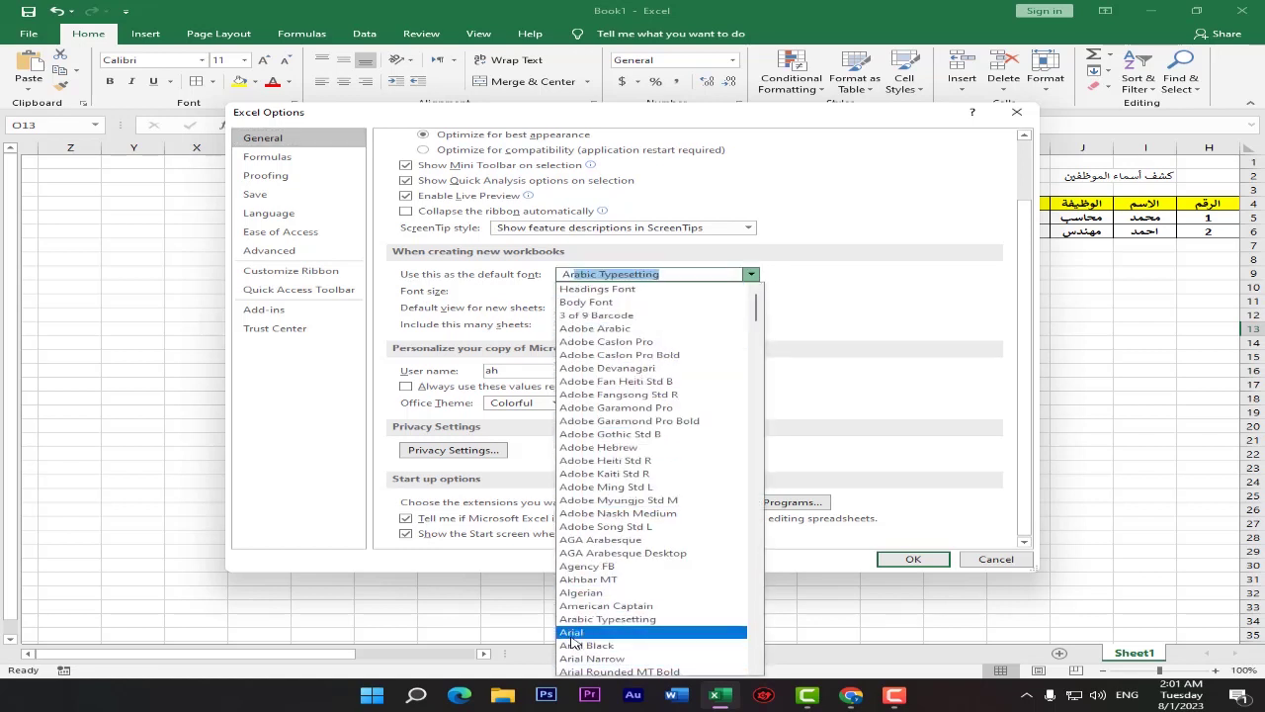
left_click(573, 632)
Step: Set the default font size to 18, keep Normal View, use four sheets, and apply
left_click(589, 291)
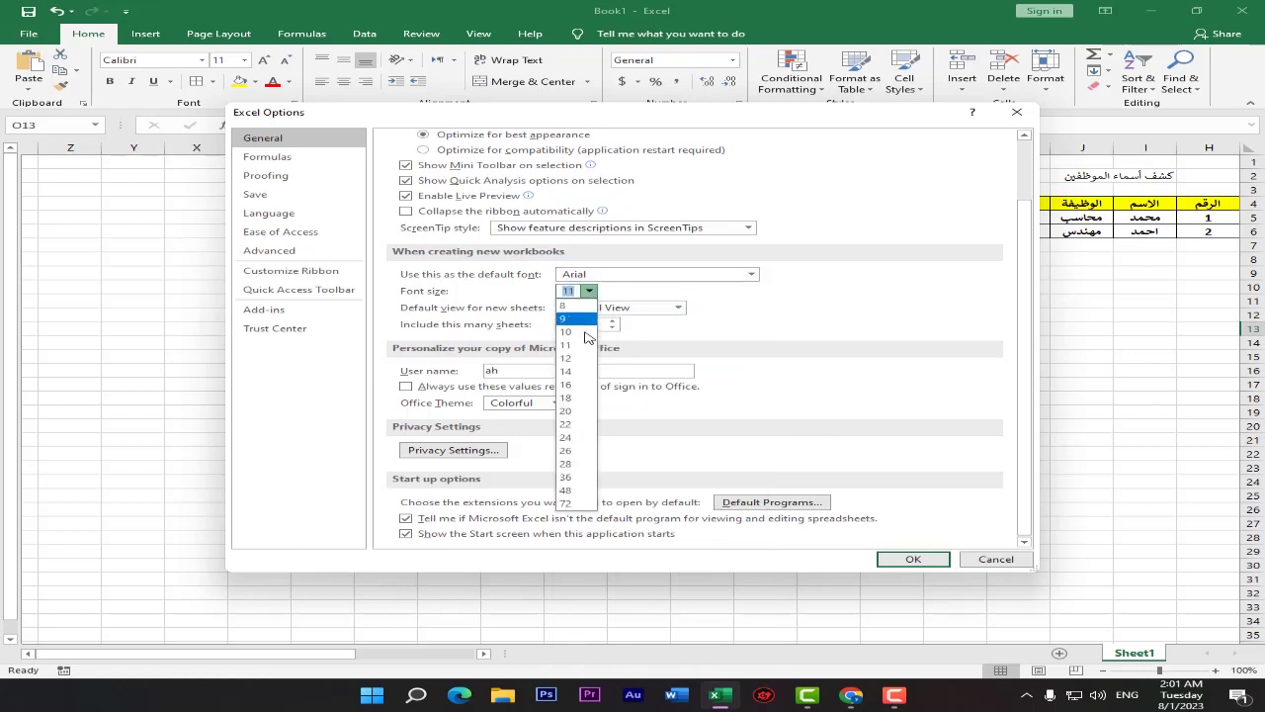
left_click(582, 397)
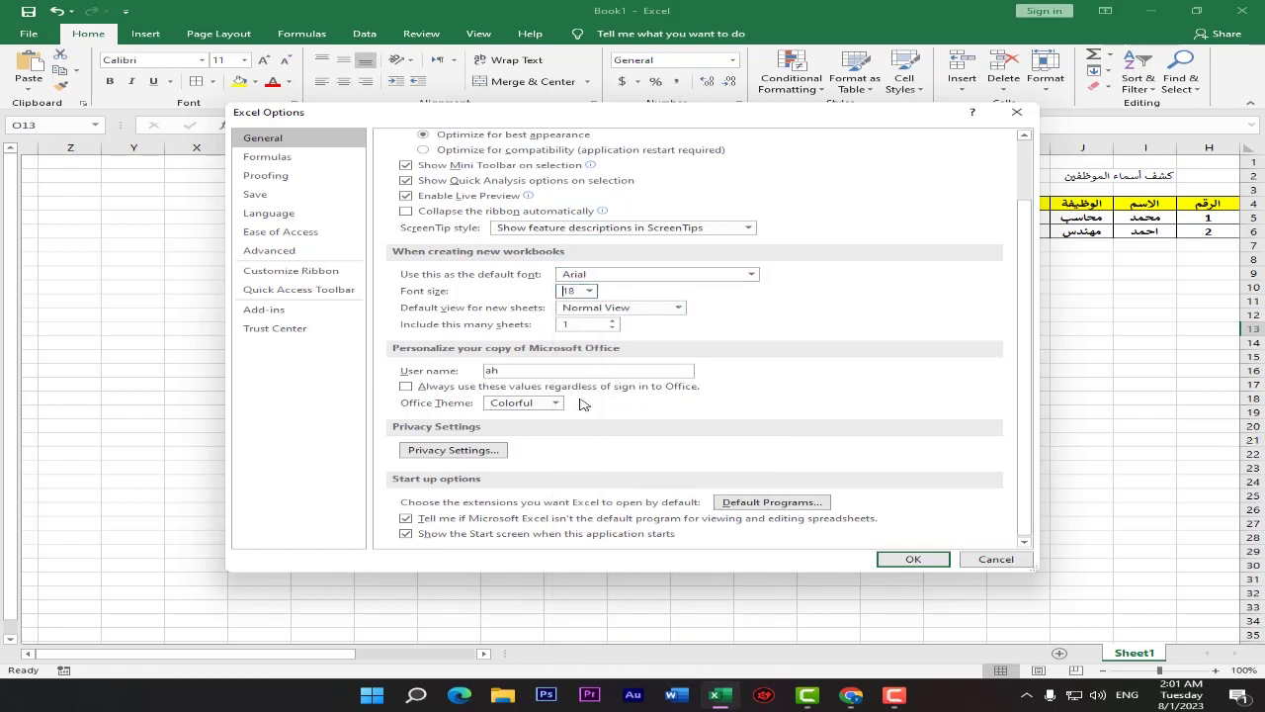
left_click(676, 308)
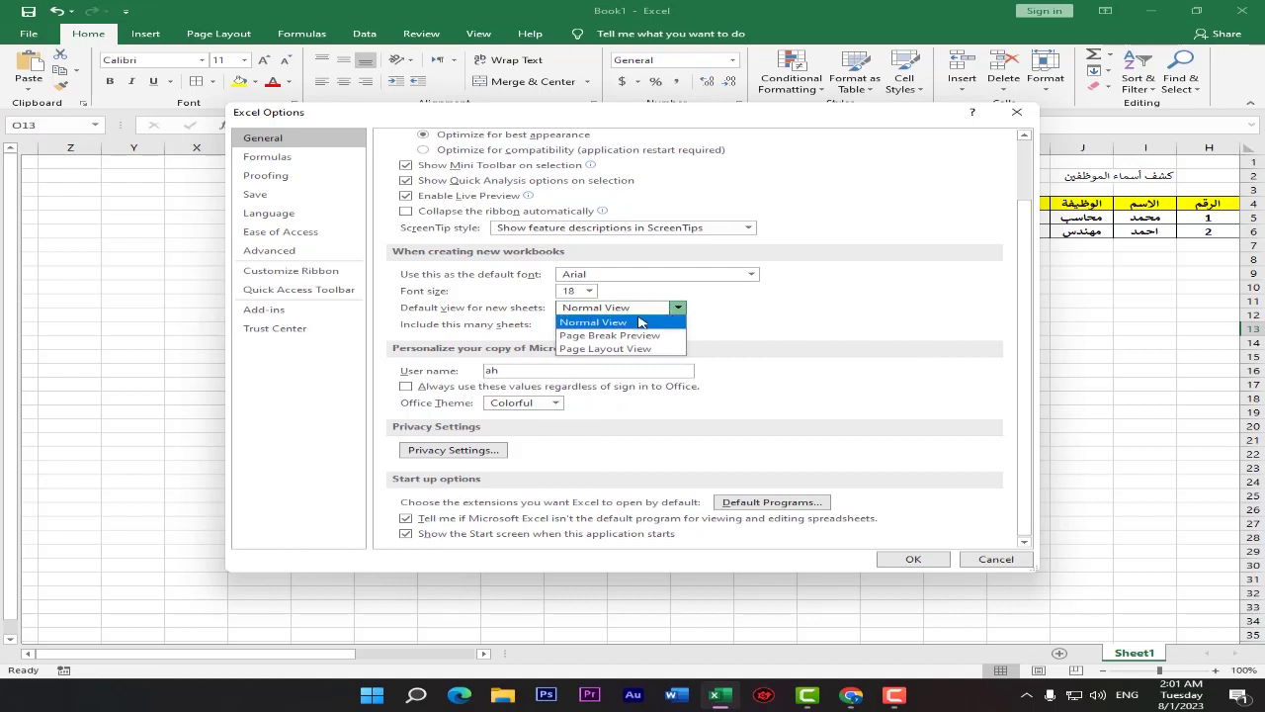
left_click(598, 323)
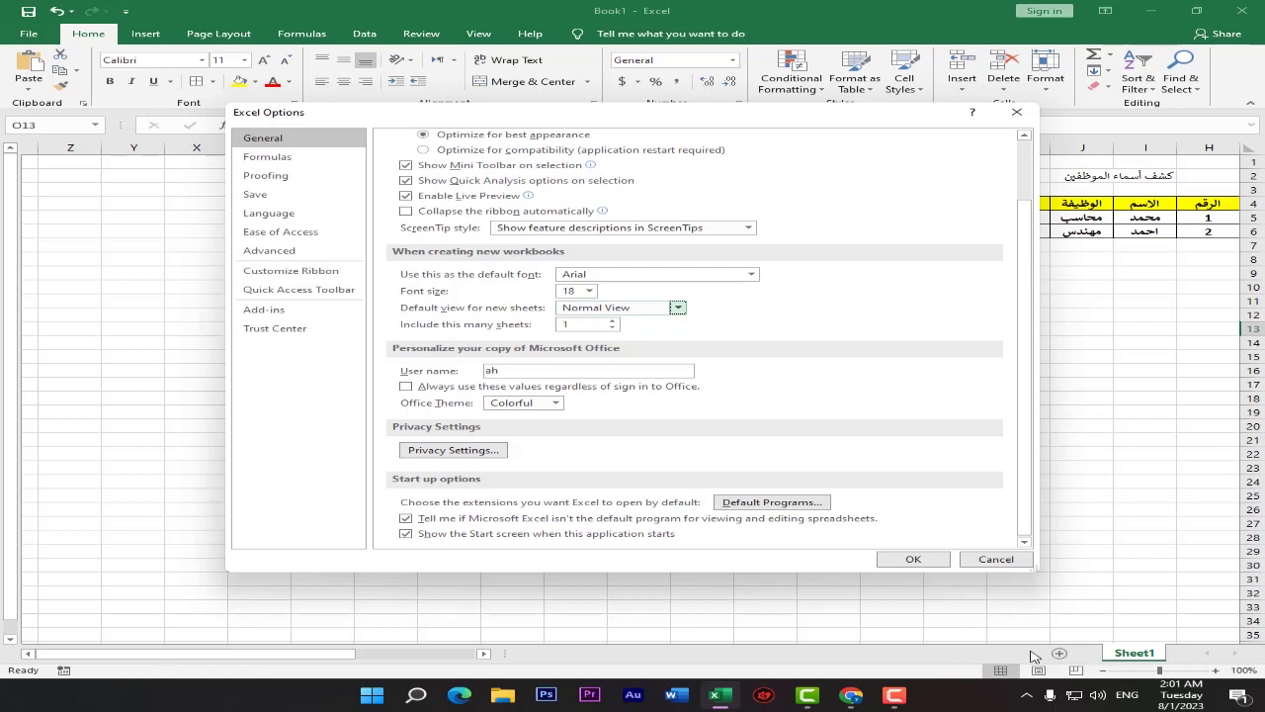
left_click(612, 323)
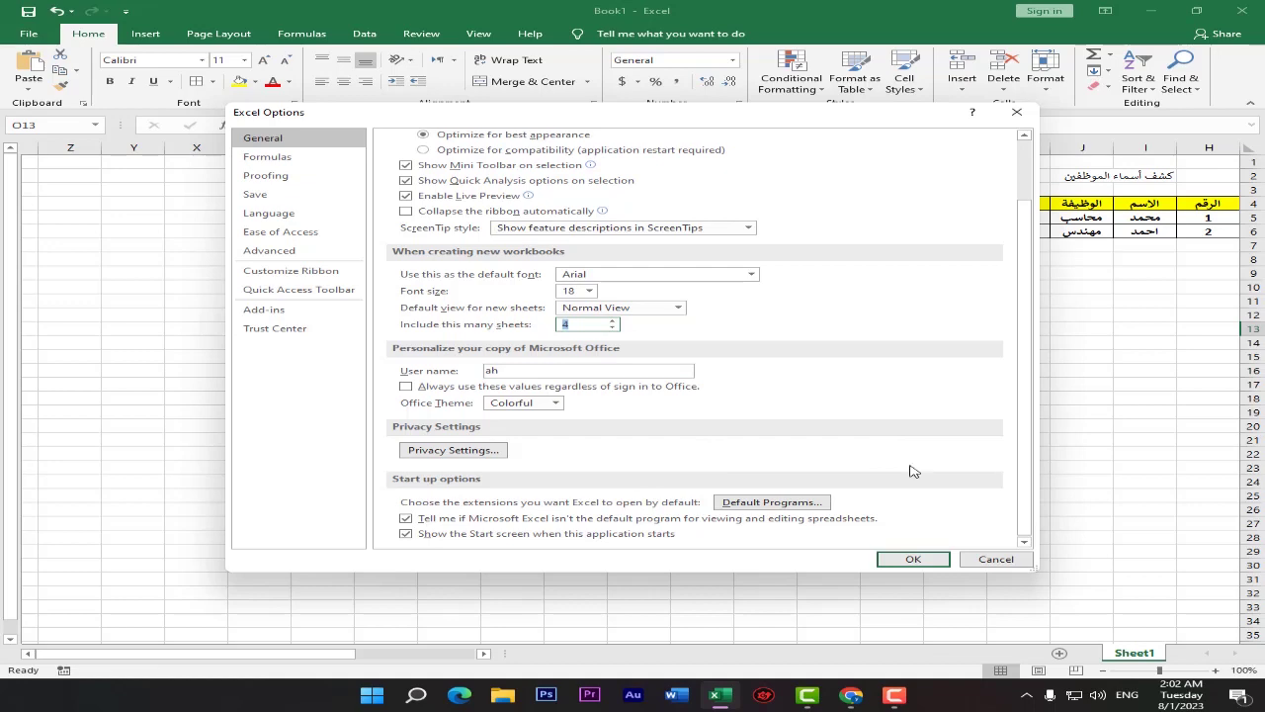
left_click(921, 561)
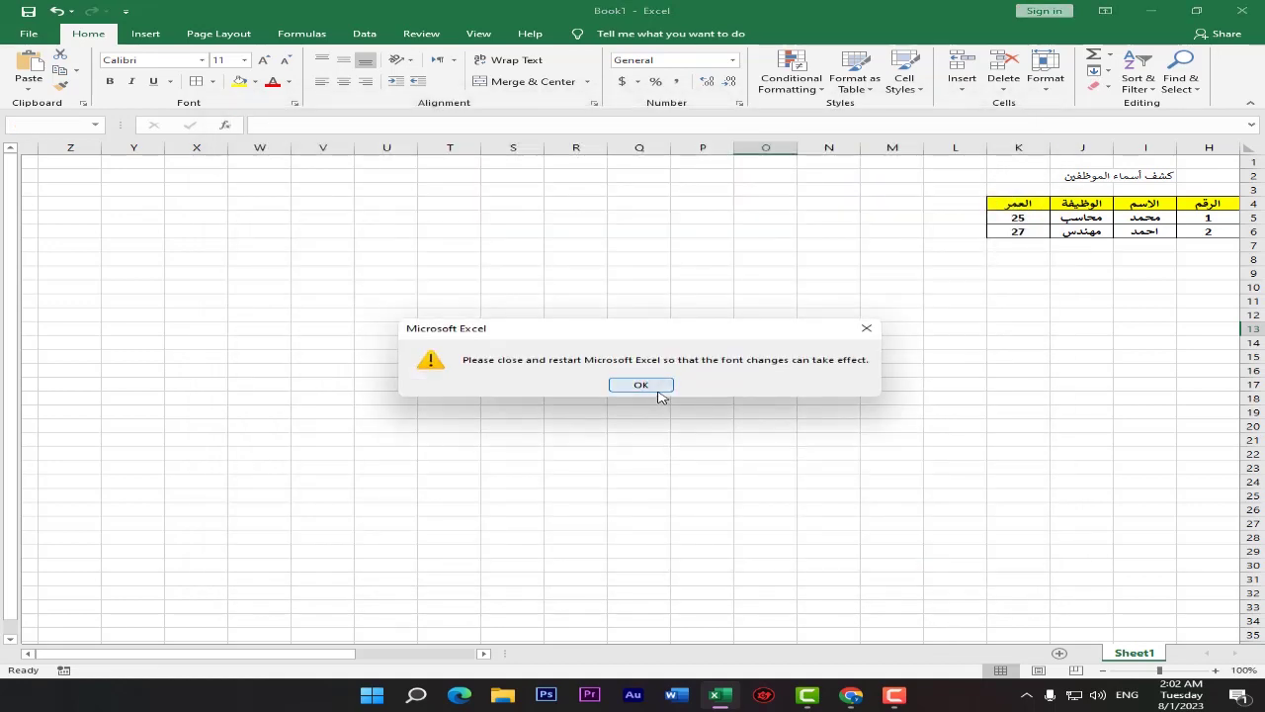
Step: Dismiss the restart notice, save Book1 to the Desktop while closing, and relaunch Excel
left_click(658, 391)
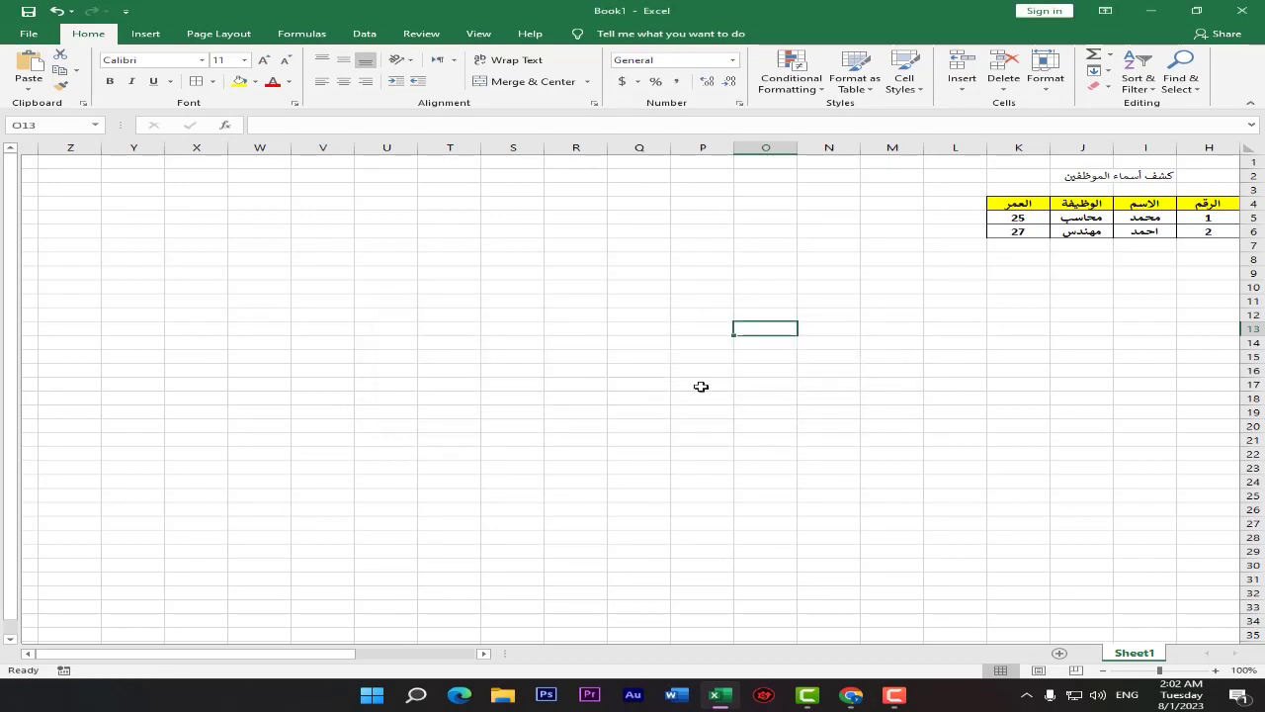
left_click(1243, 9)
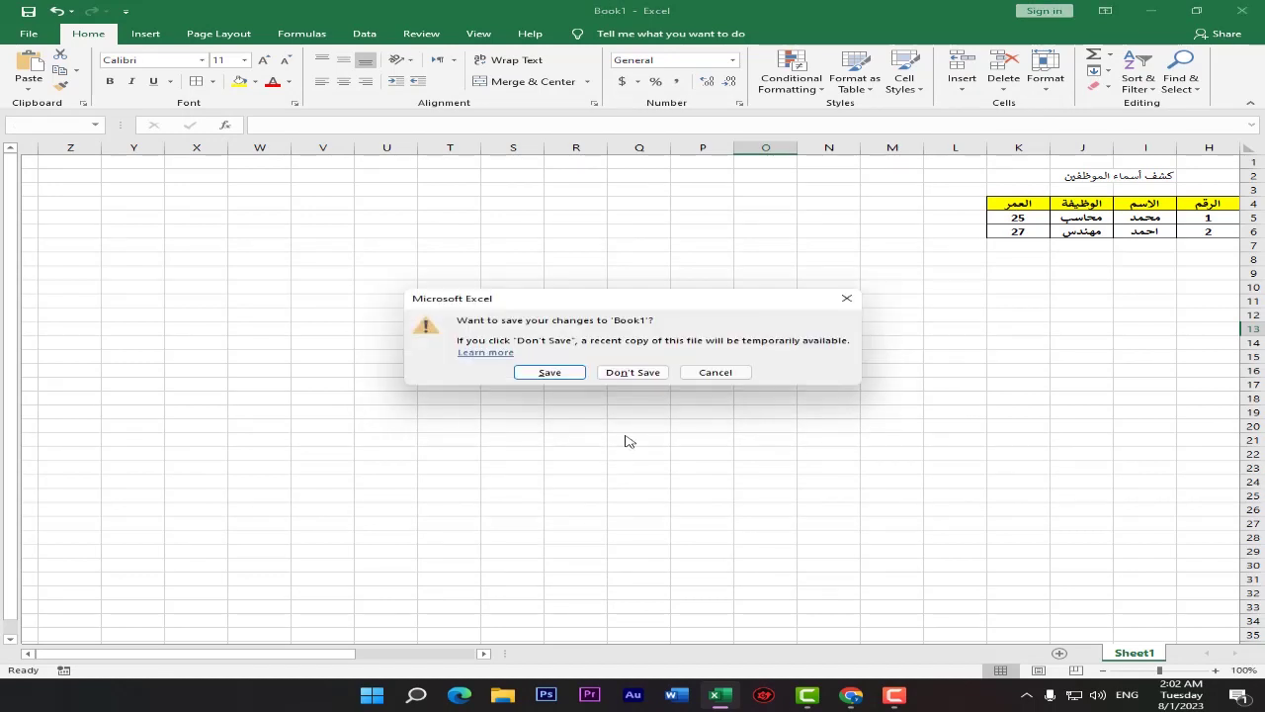
left_click(566, 375)
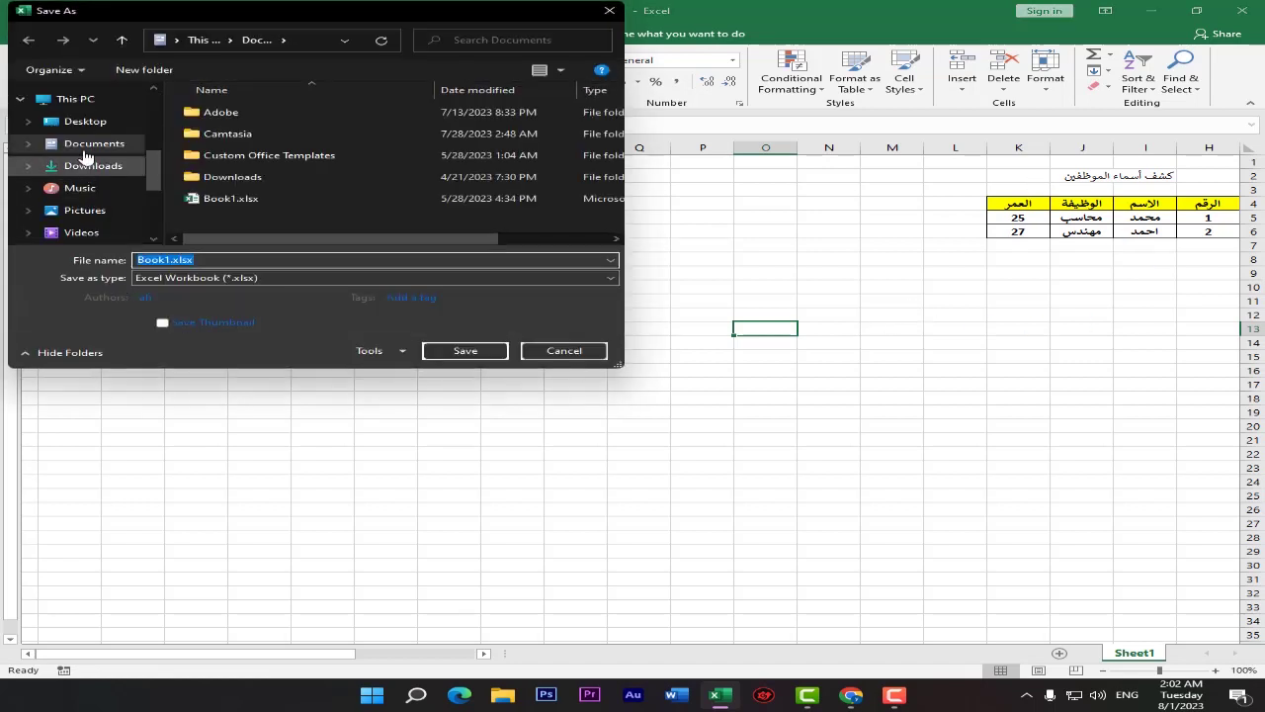
left_click(85, 121)
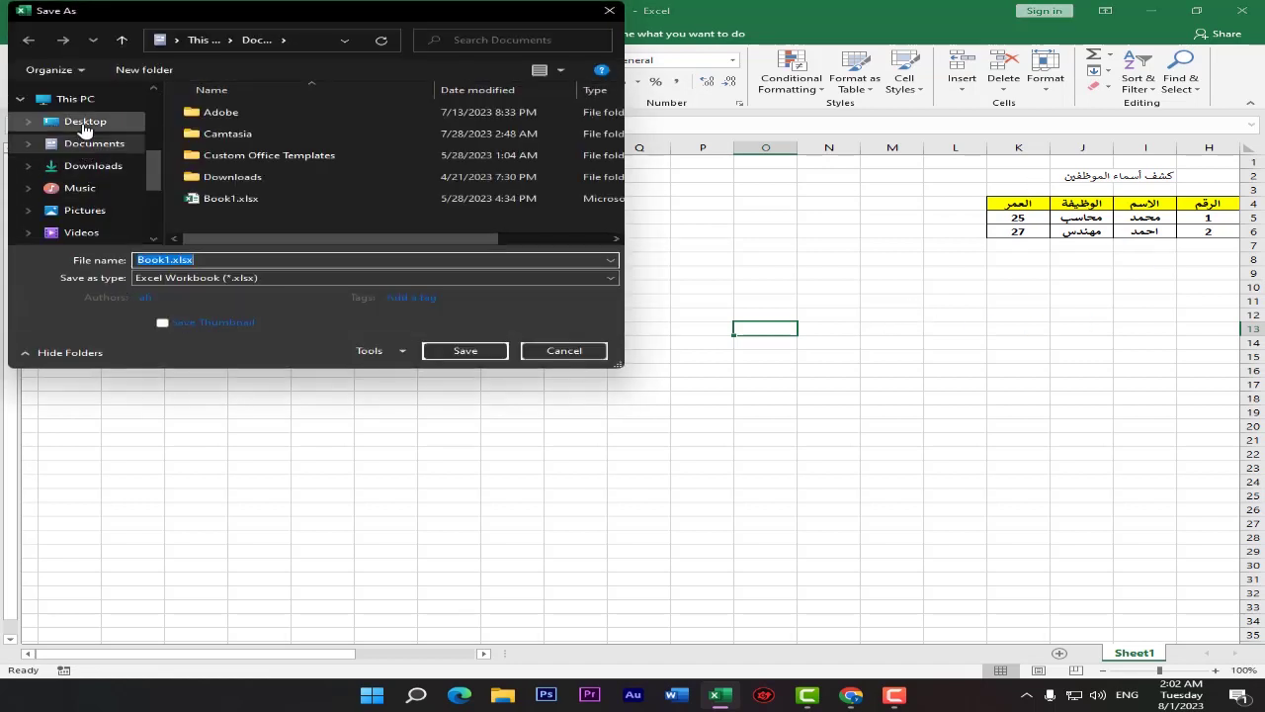
left_click(486, 356)
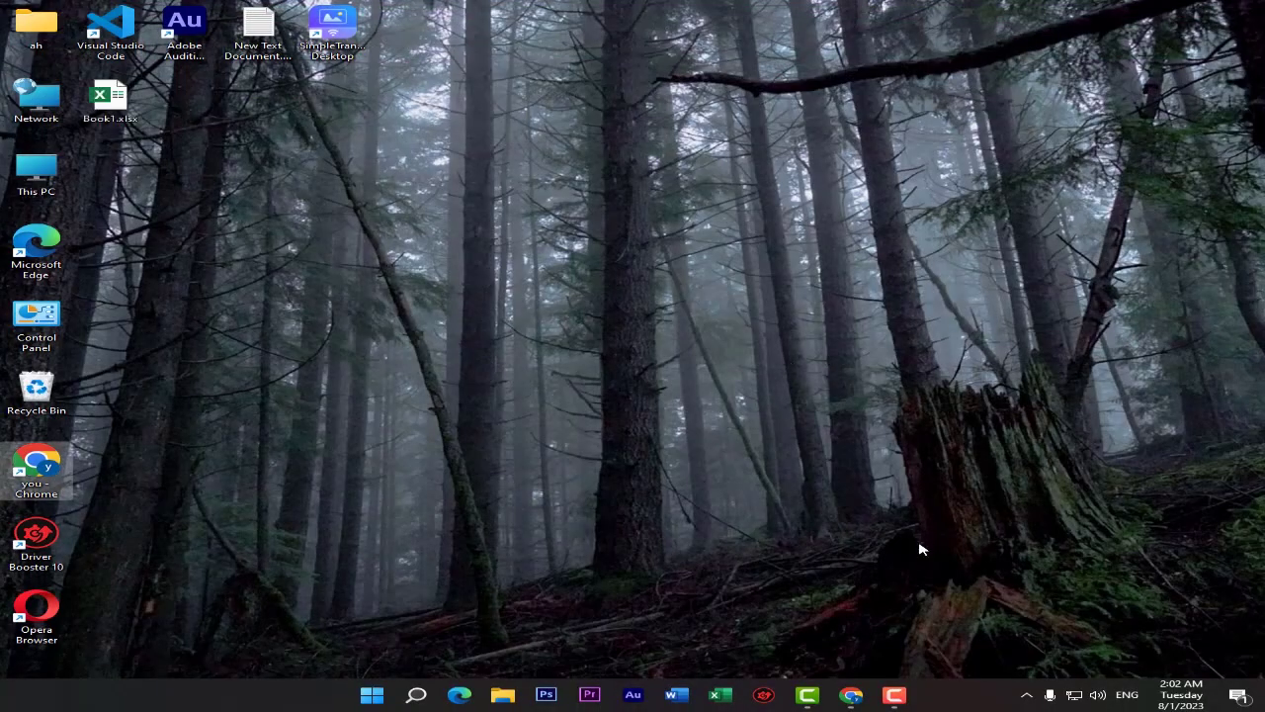
left_click(719, 694)
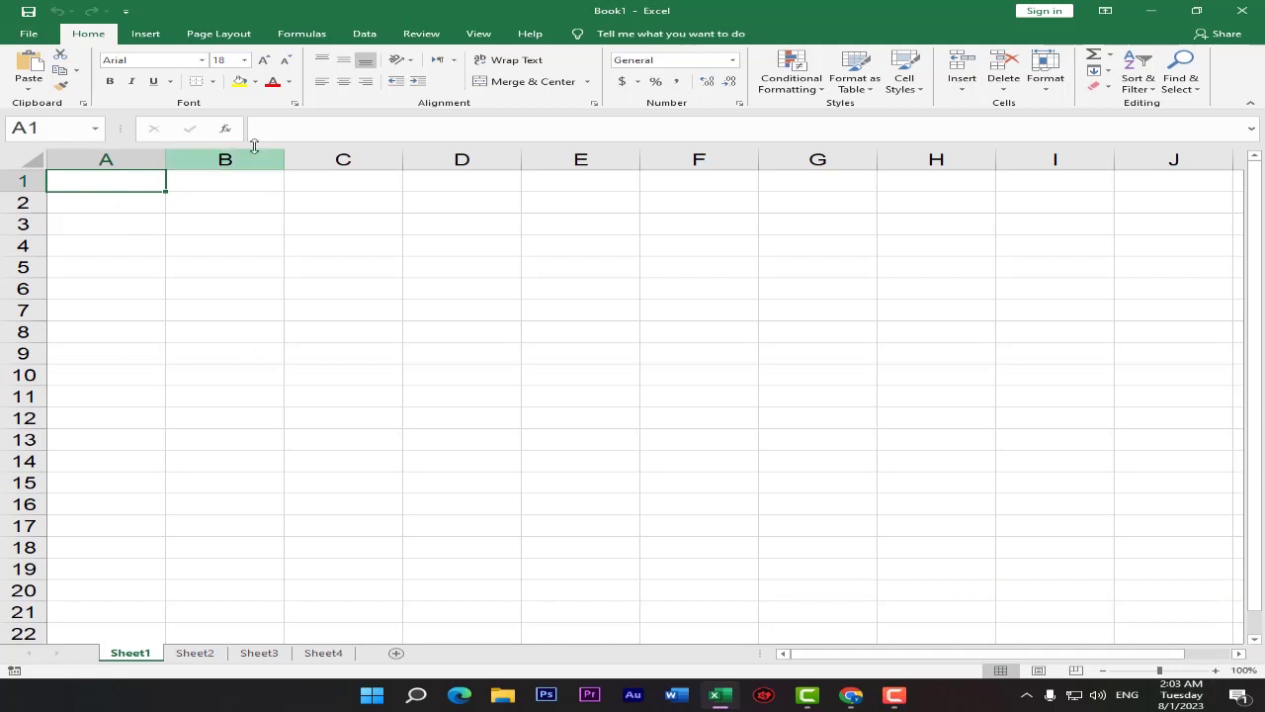
Step: Set the default font size for new workbooks to 14 in Excel Options, General
left_click(36, 34)
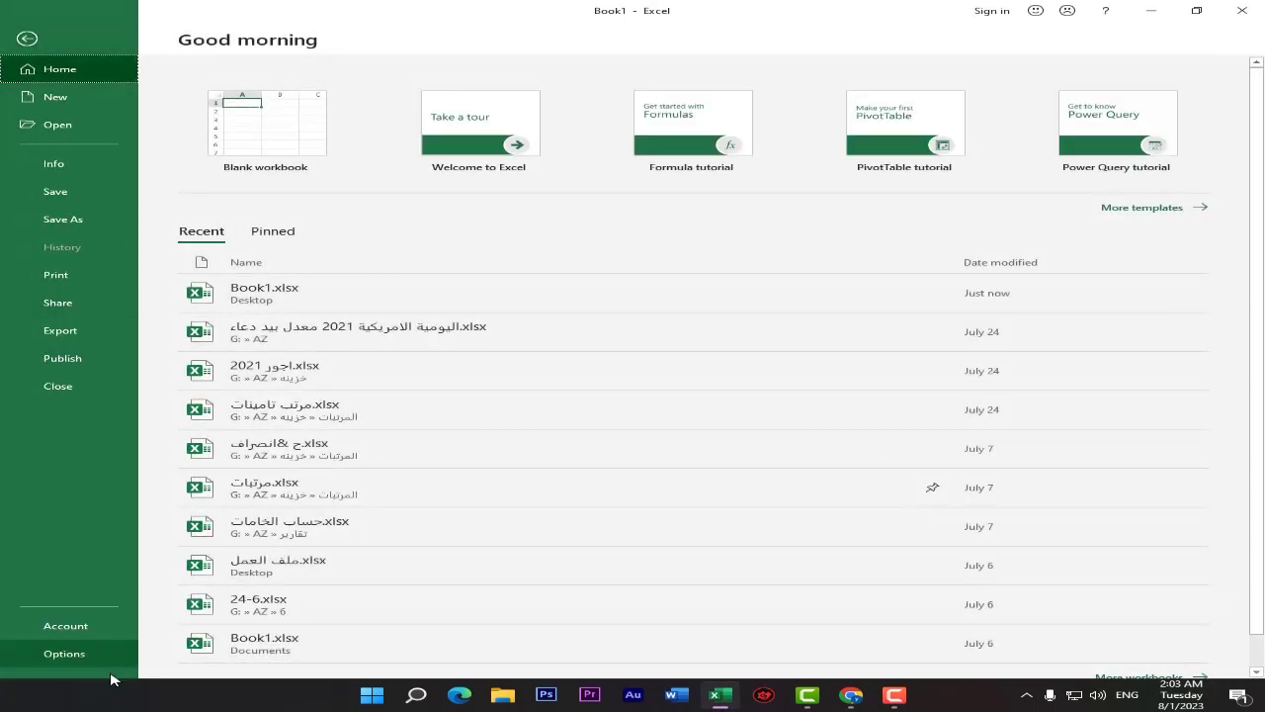
left_click(93, 654)
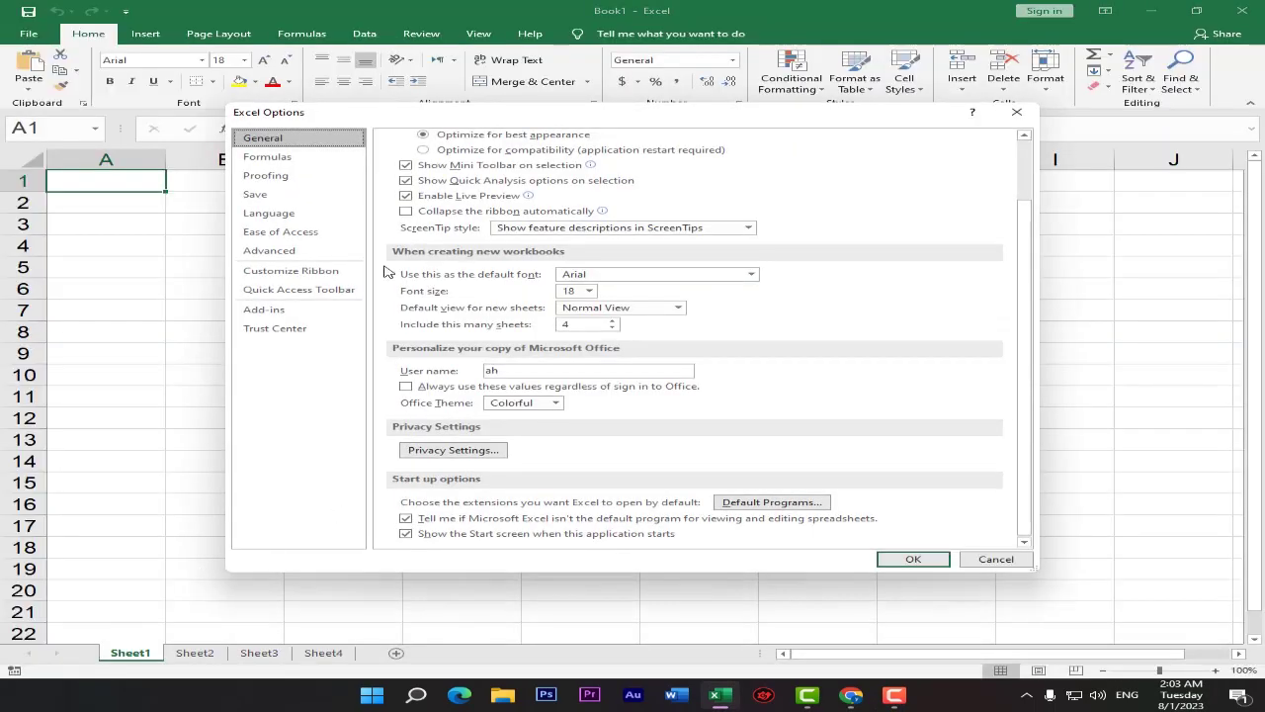
left_click(591, 290)
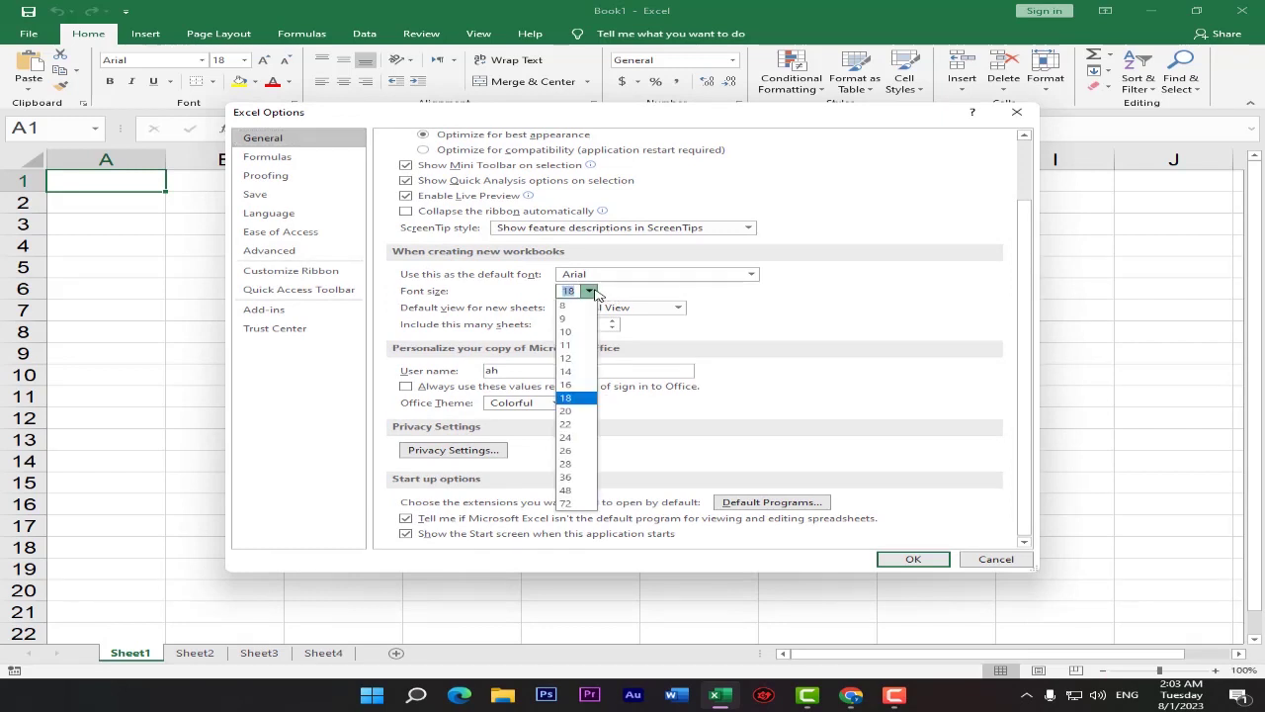
left_click(585, 373)
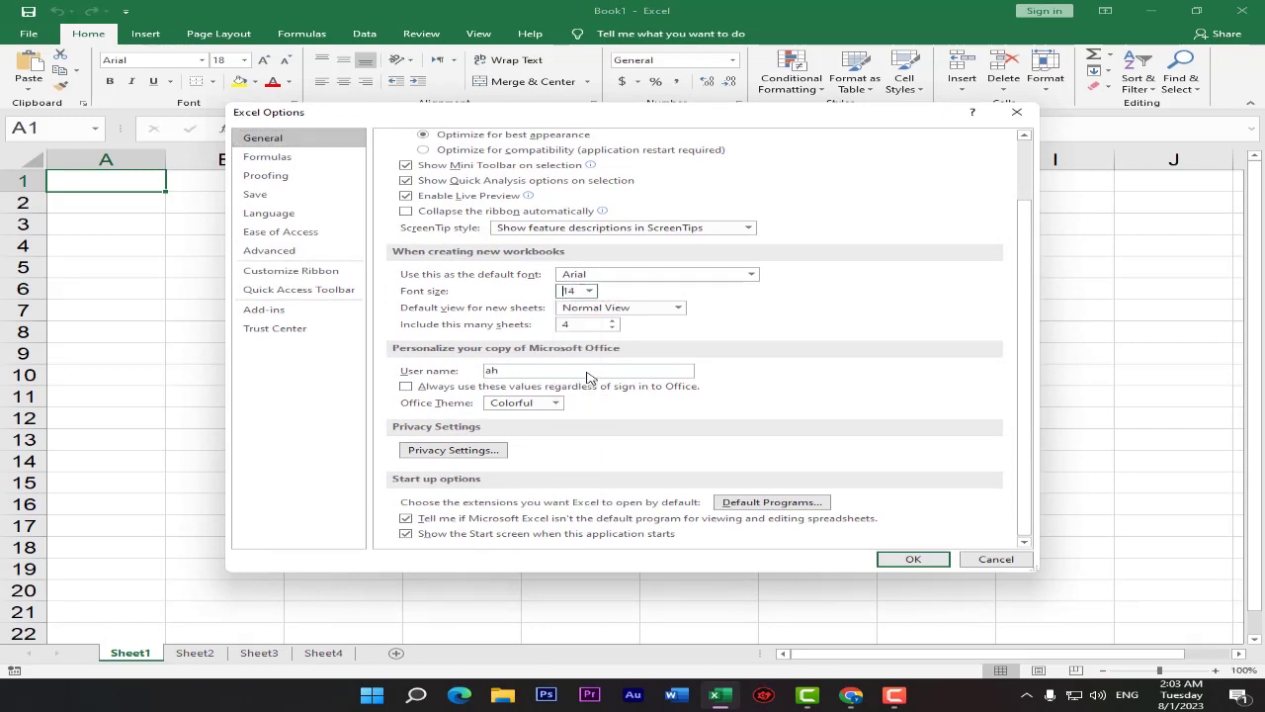
Step: Make Calibri the default font, reduce new workbooks to one sheet, and apply
left_click(752, 274)
scroll(686, 472, "down", 4)
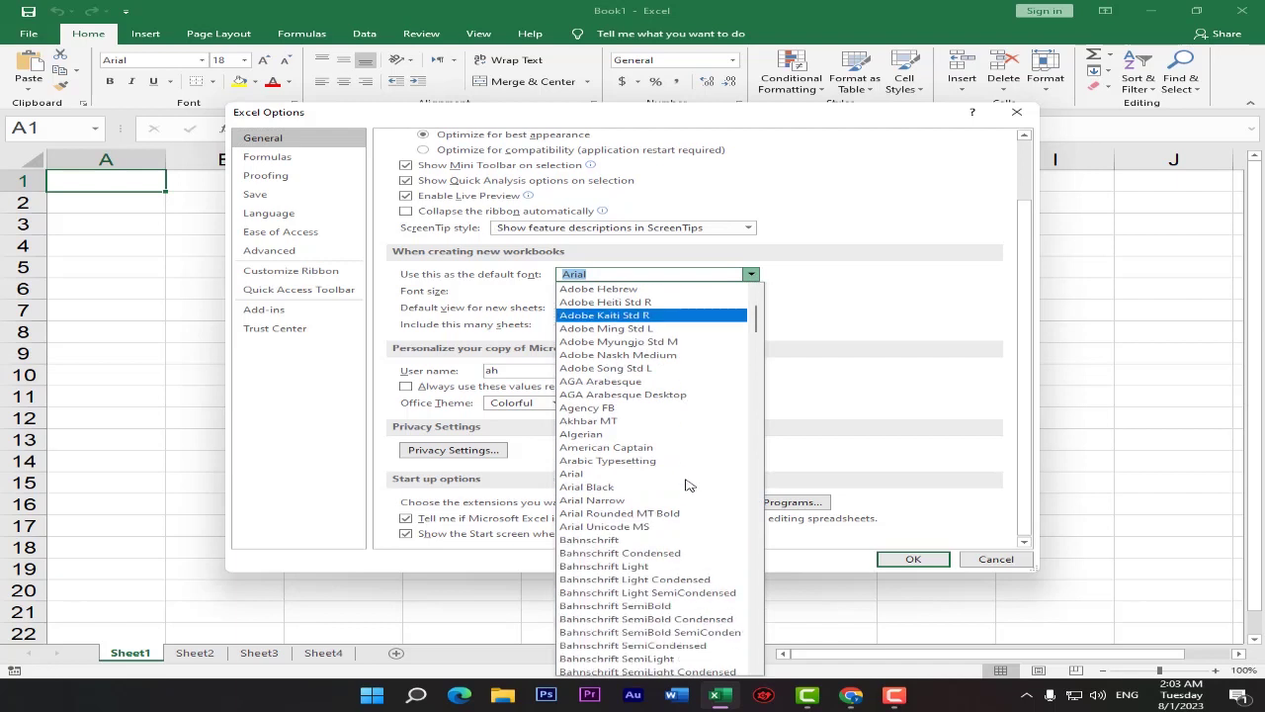
scroll(689, 488, "down", 1)
type("Calibri")
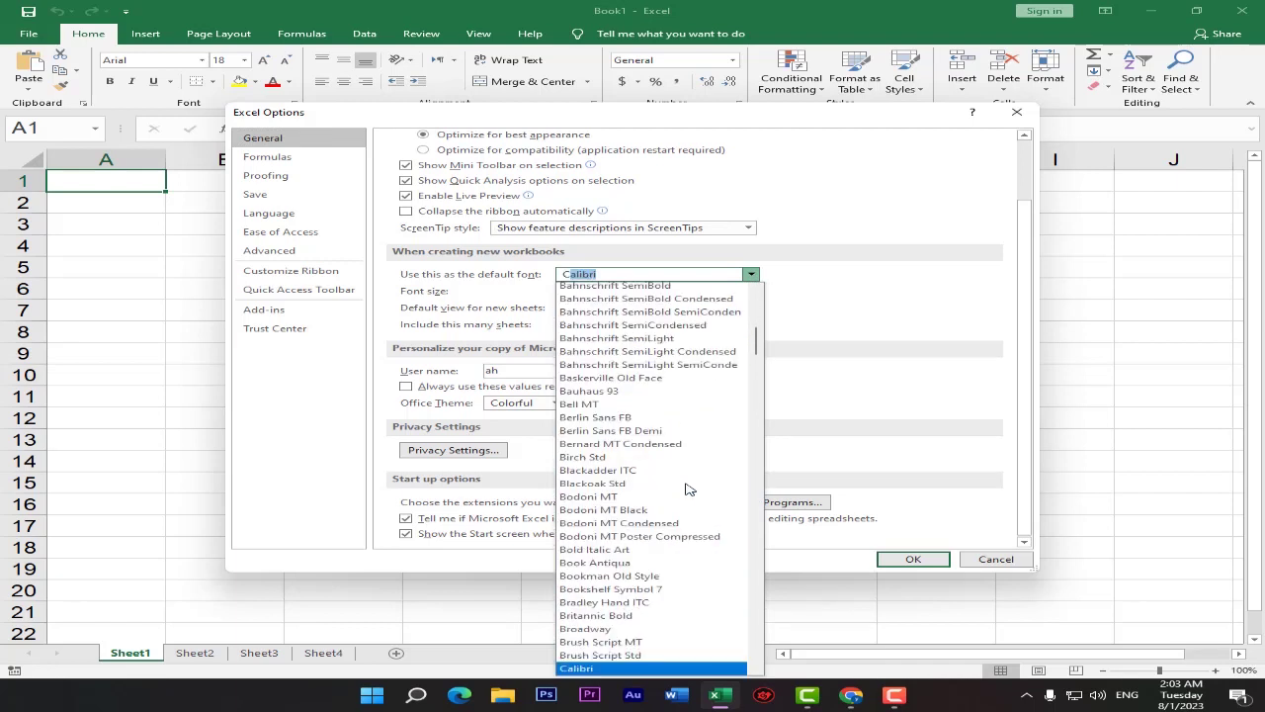
scroll(689, 489, "down", 2)
scroll(689, 489, "down", 3)
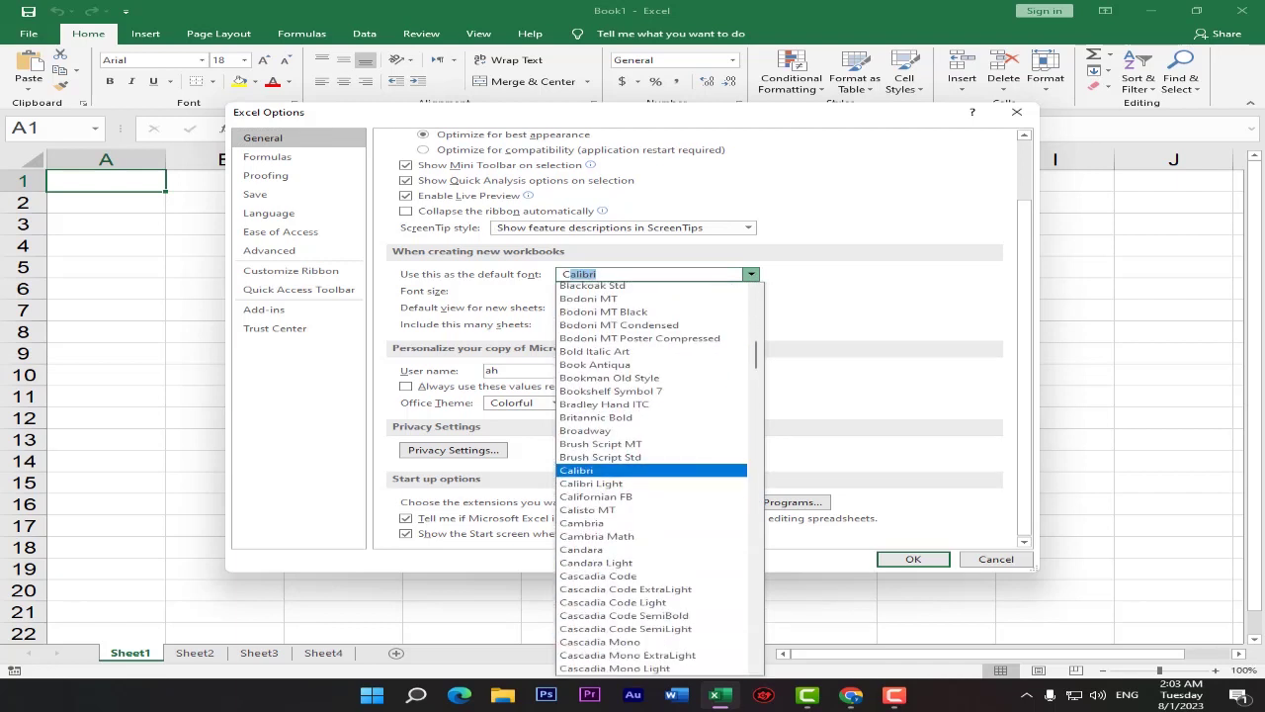
left_click(592, 475)
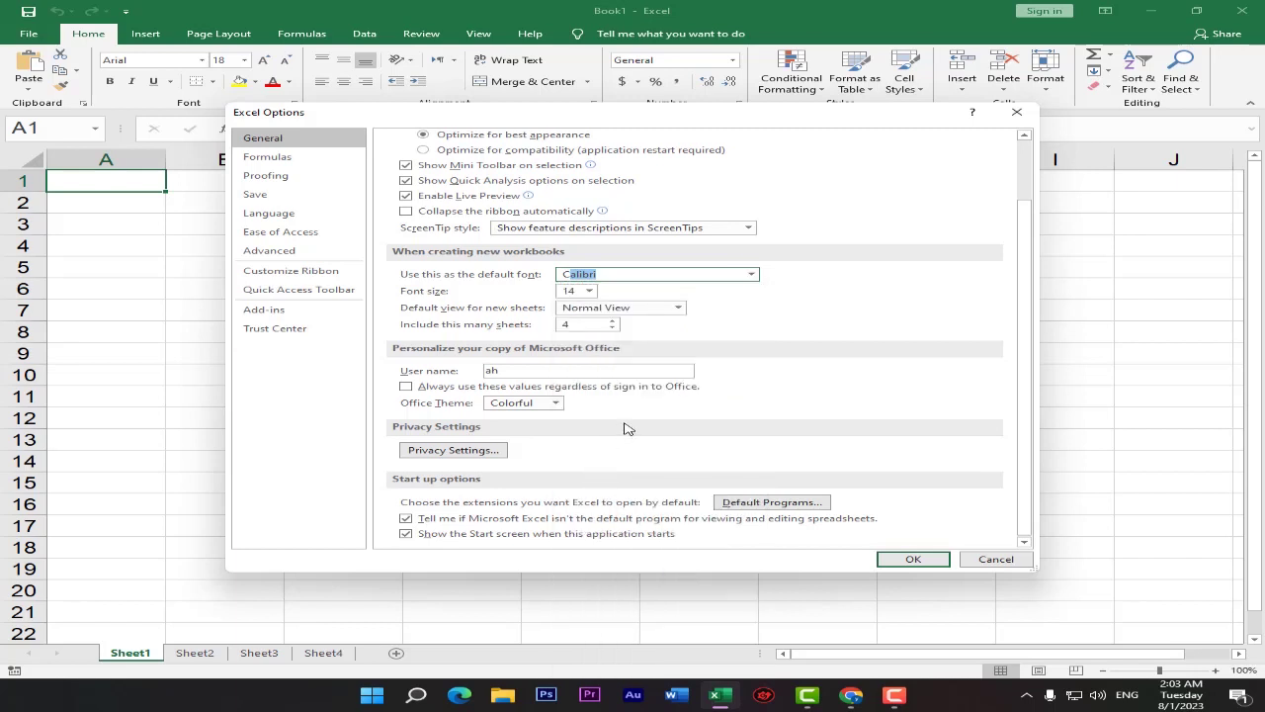
left_click(613, 326)
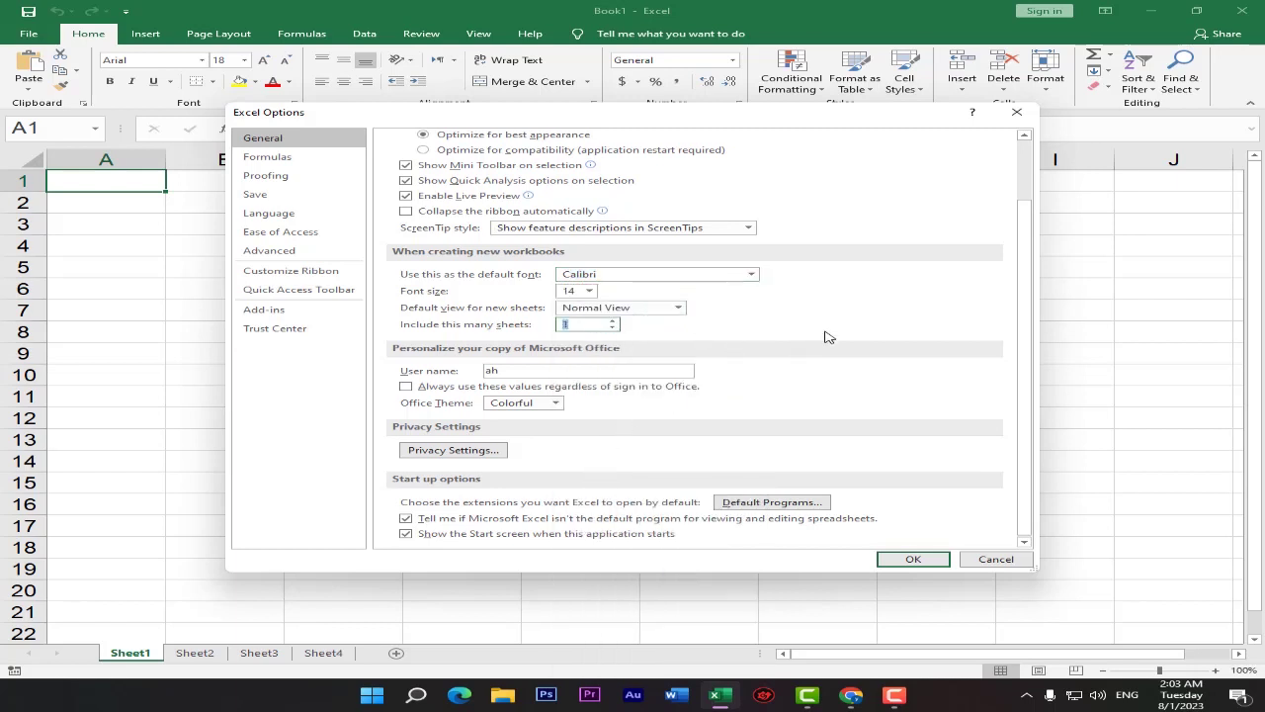
left_click(892, 561)
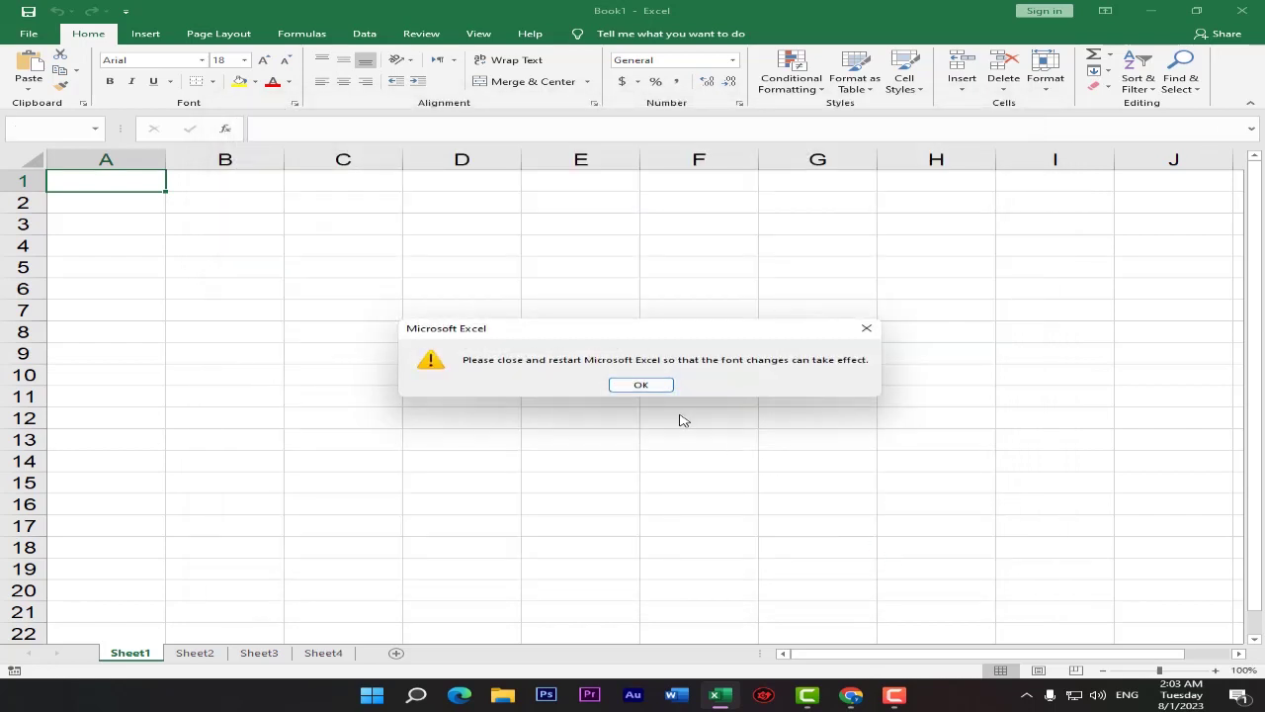
left_click(642, 384)
Step: Restart Excel and open a blank workbook using the Calibri 14 defaults
left_click(1241, 10)
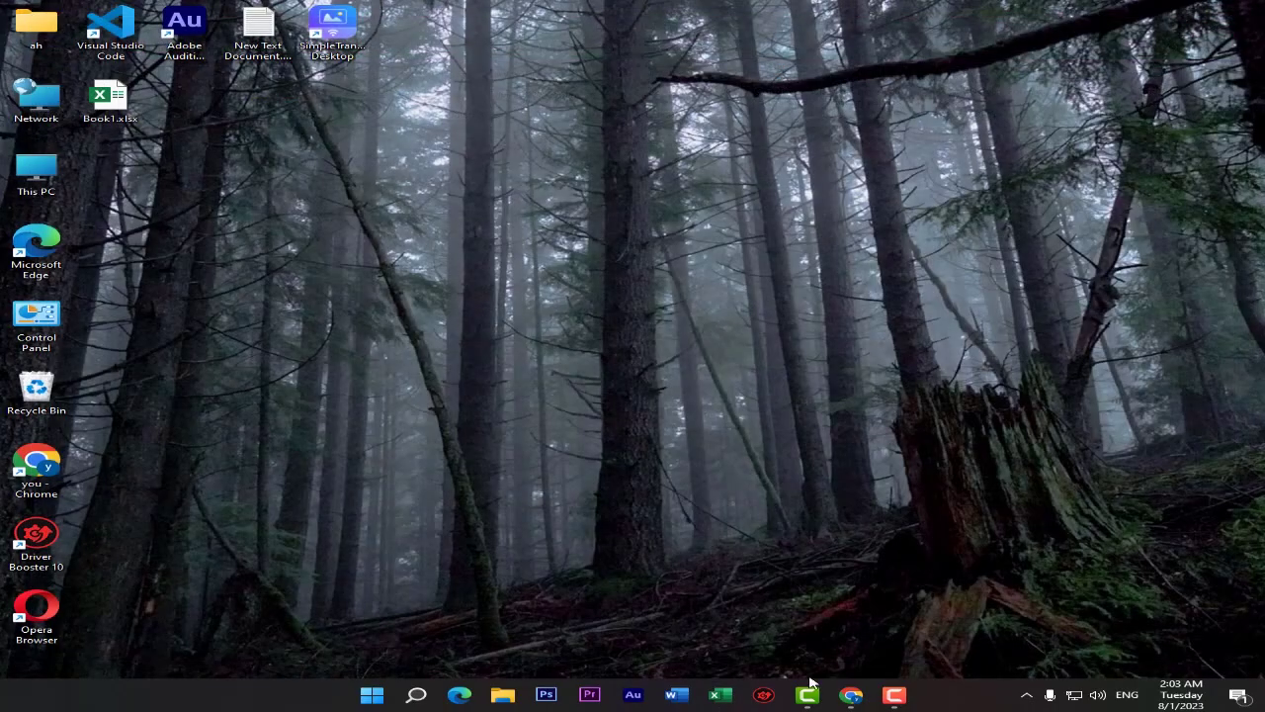
left_click(721, 696)
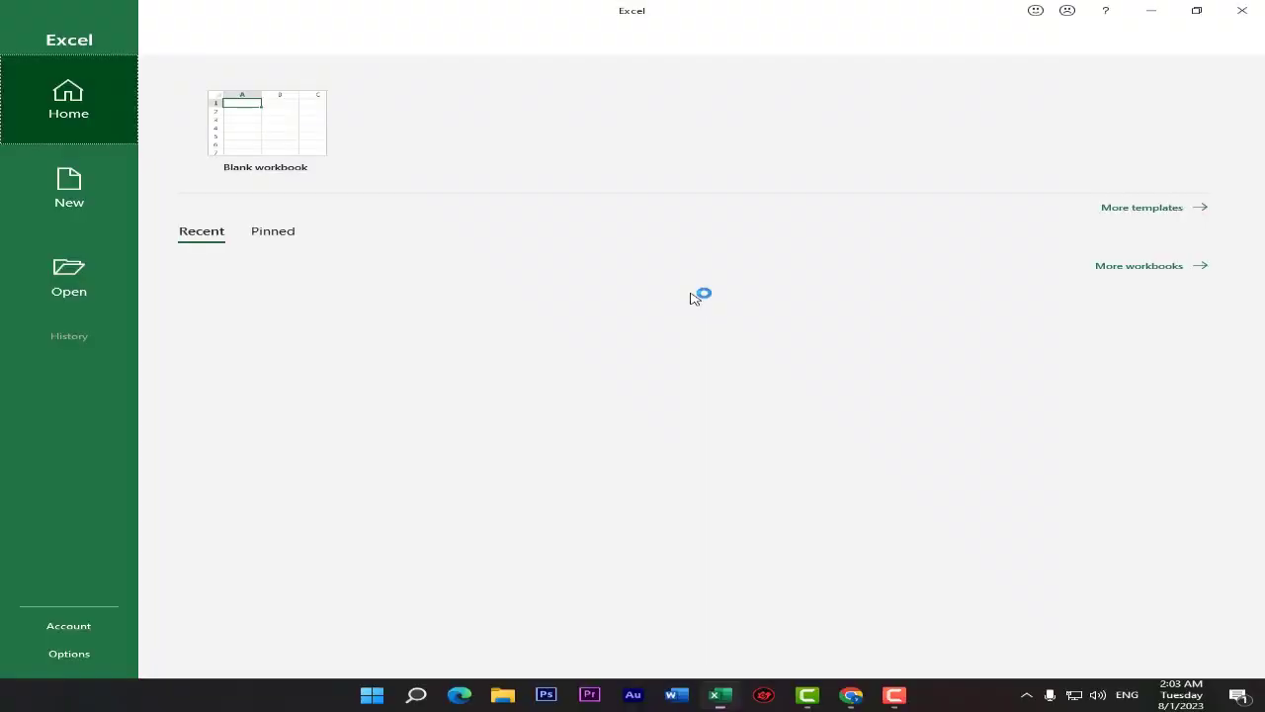
left_click(237, 142)
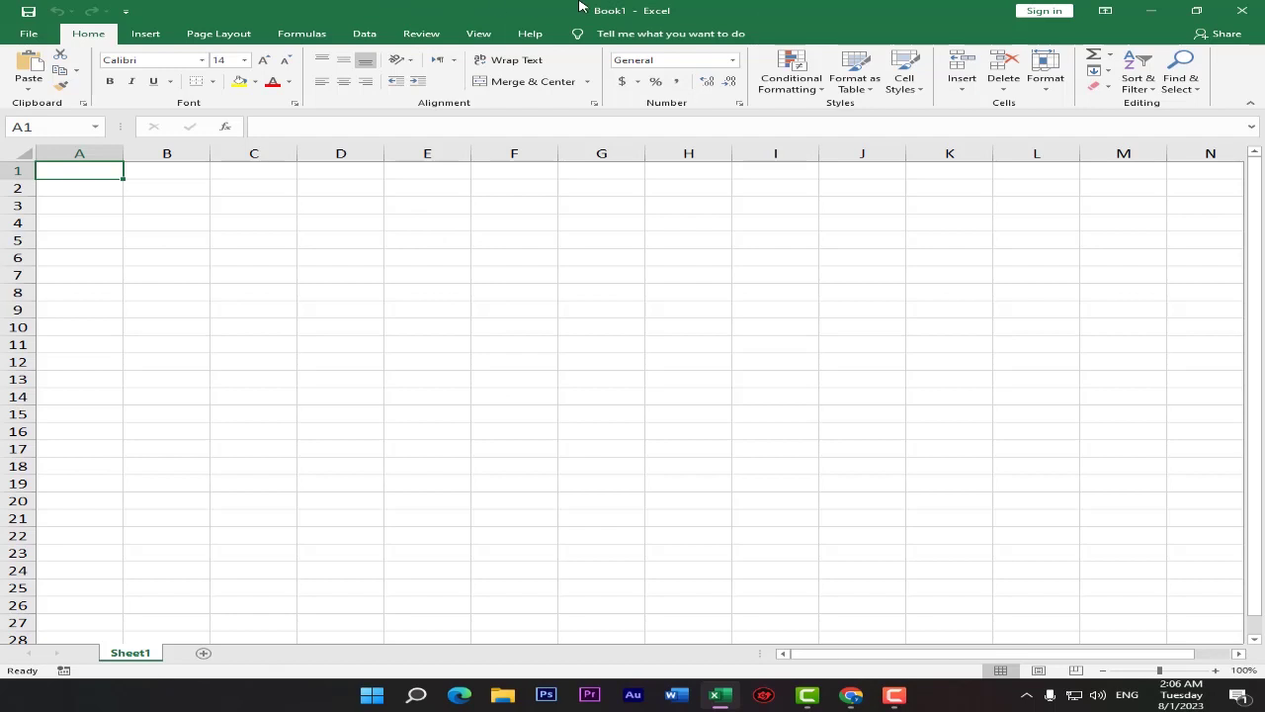
left_click(29, 34)
left_click(97, 656)
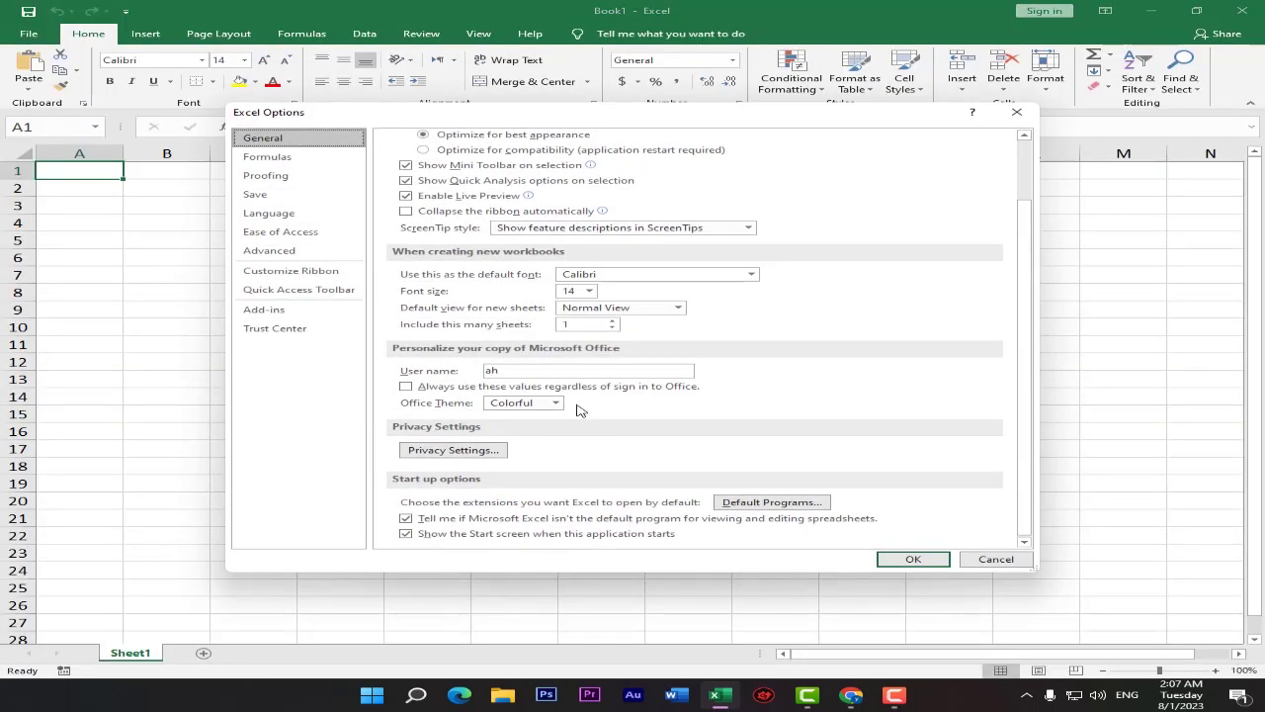
left_click(555, 403)
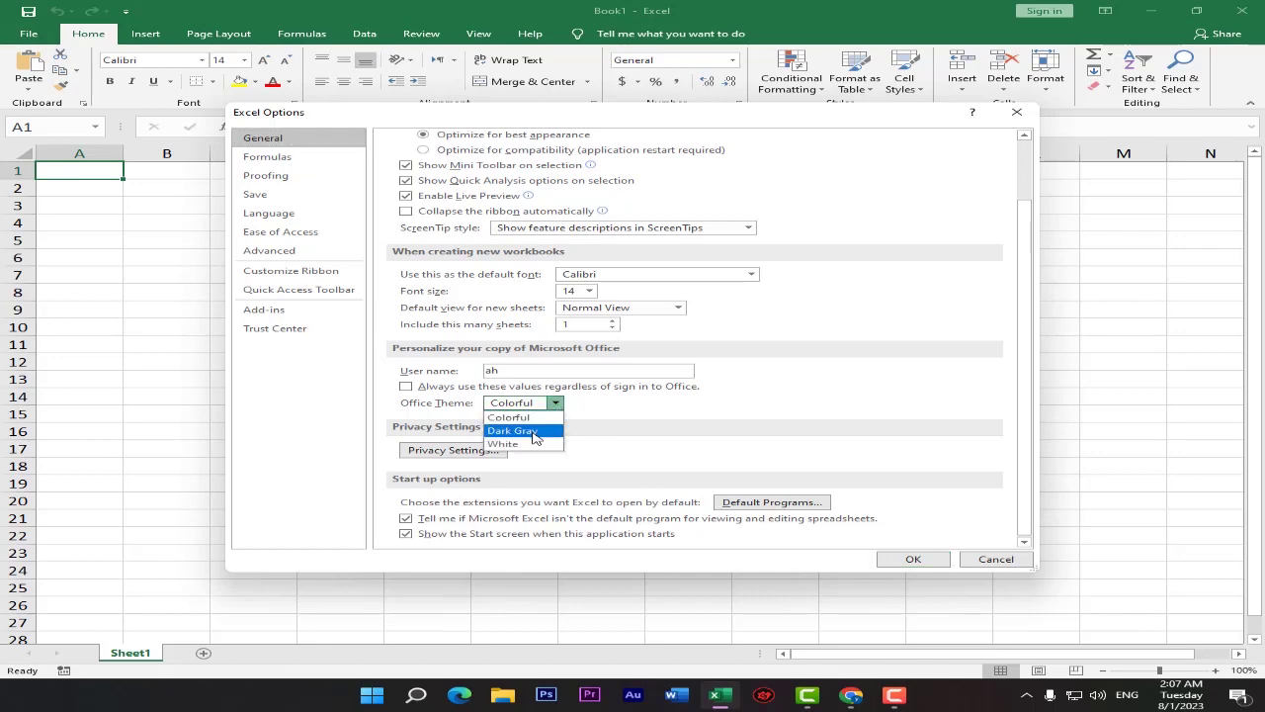
left_click(534, 431)
left_click(913, 559)
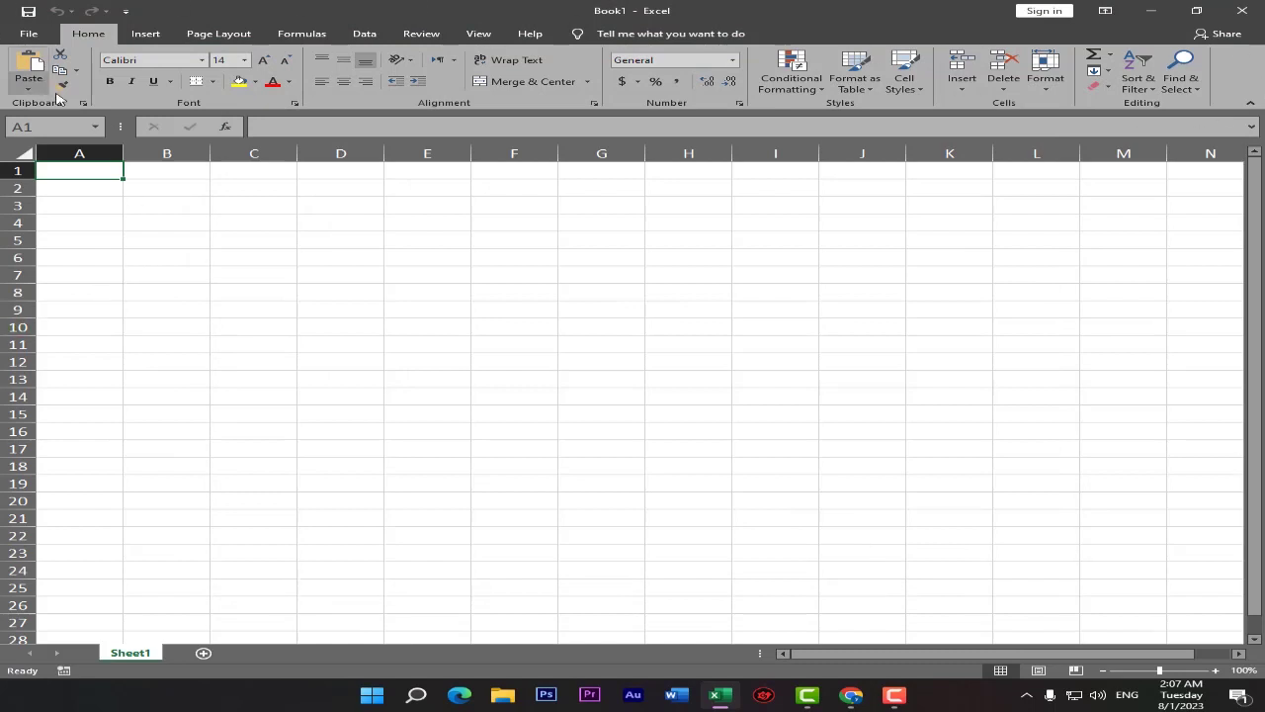
left_click(21, 38)
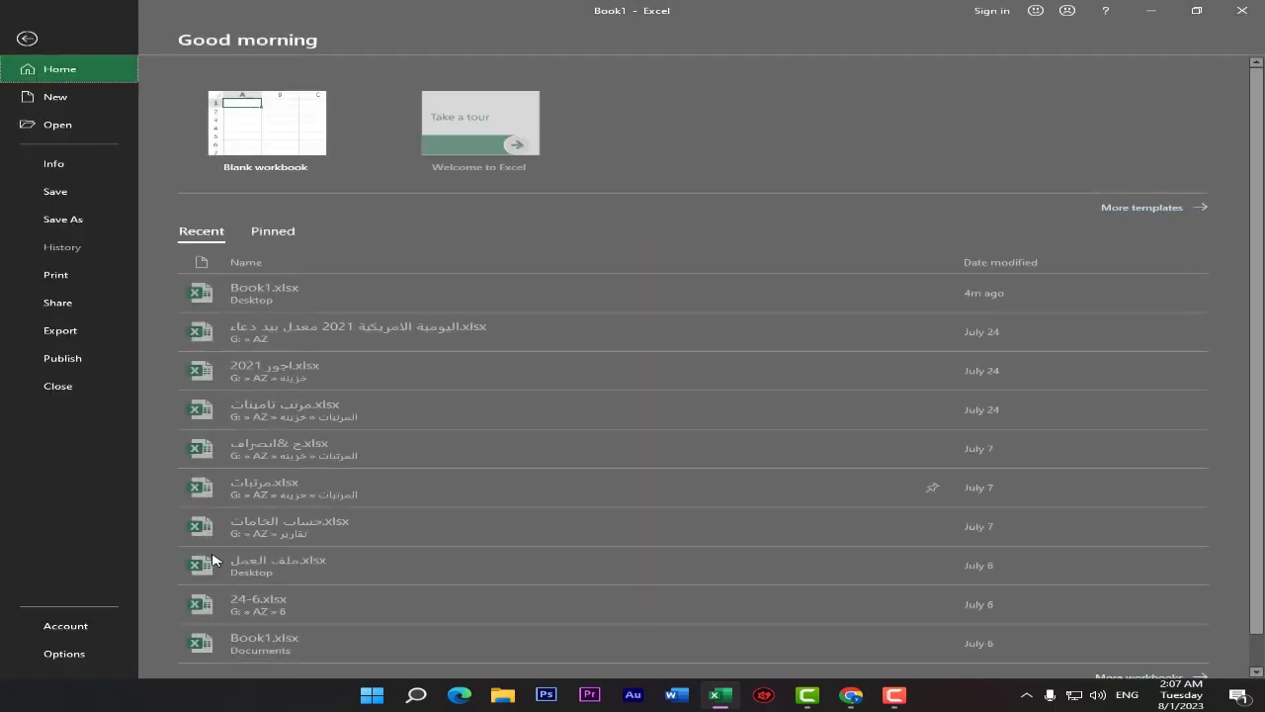
left_click(39, 655)
left_click(524, 405)
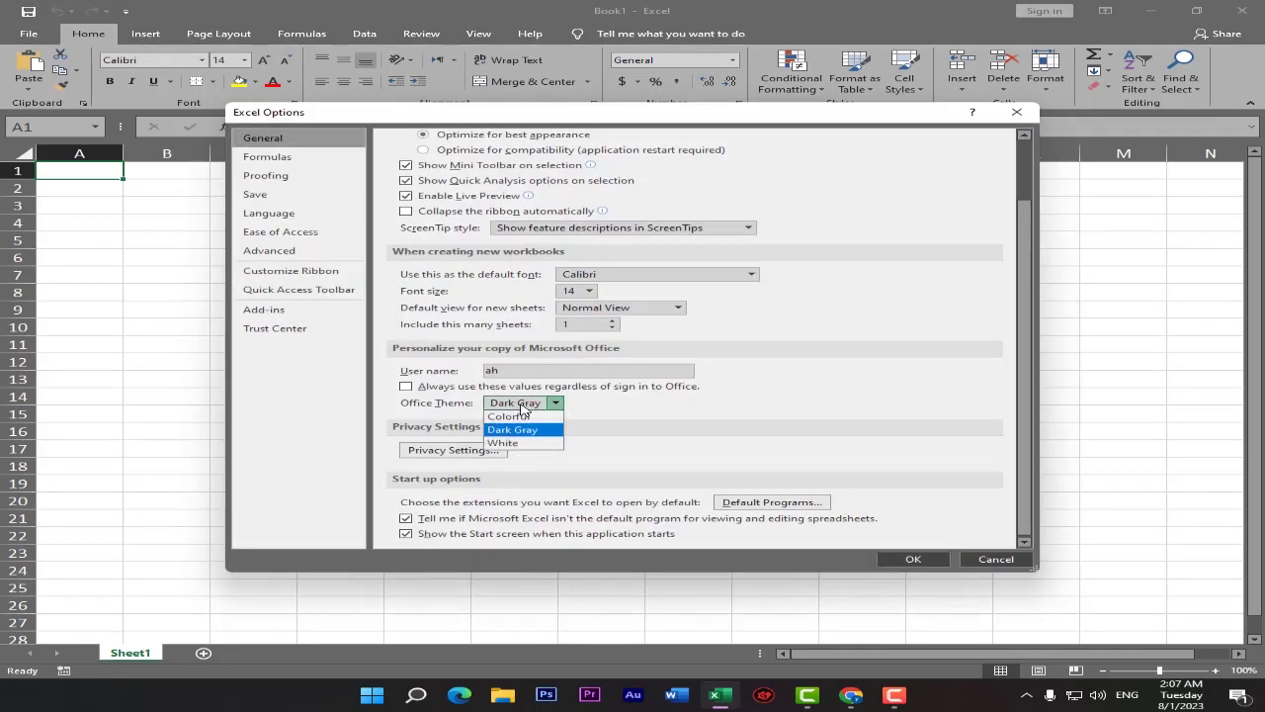
left_click(529, 450)
left_click(927, 561)
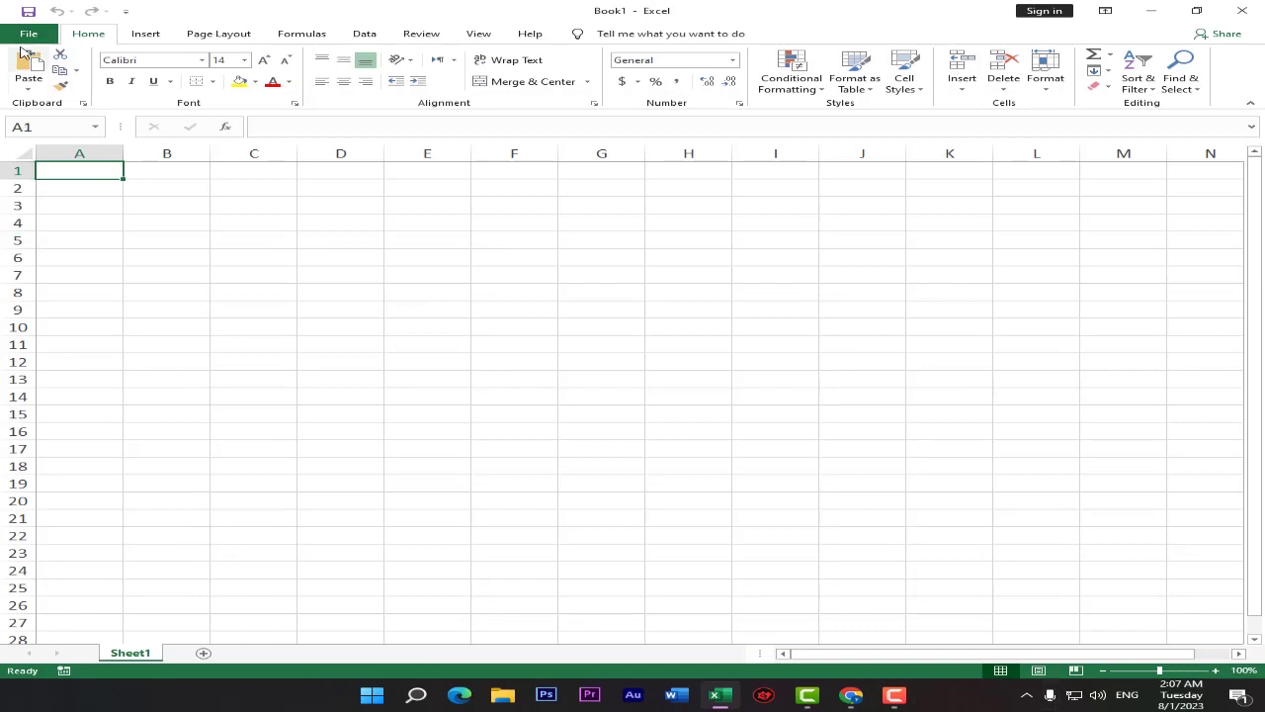
left_click(29, 33)
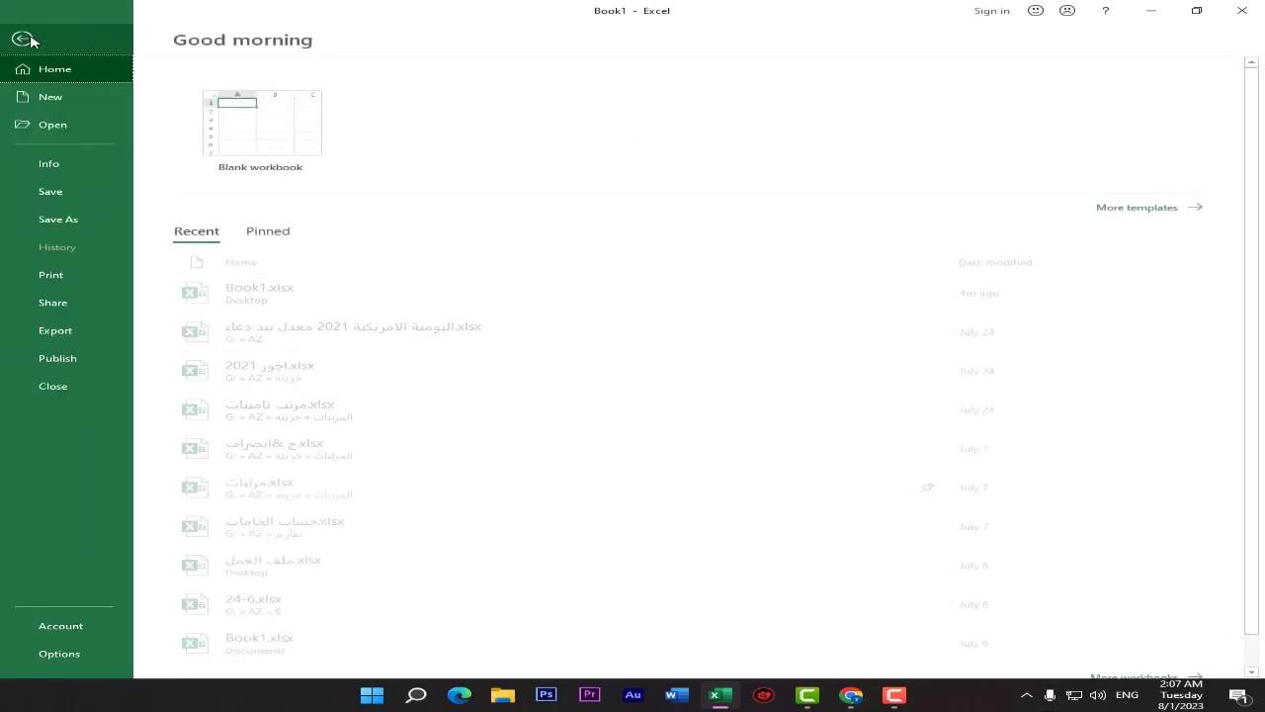
left_click(50, 660)
left_click(556, 404)
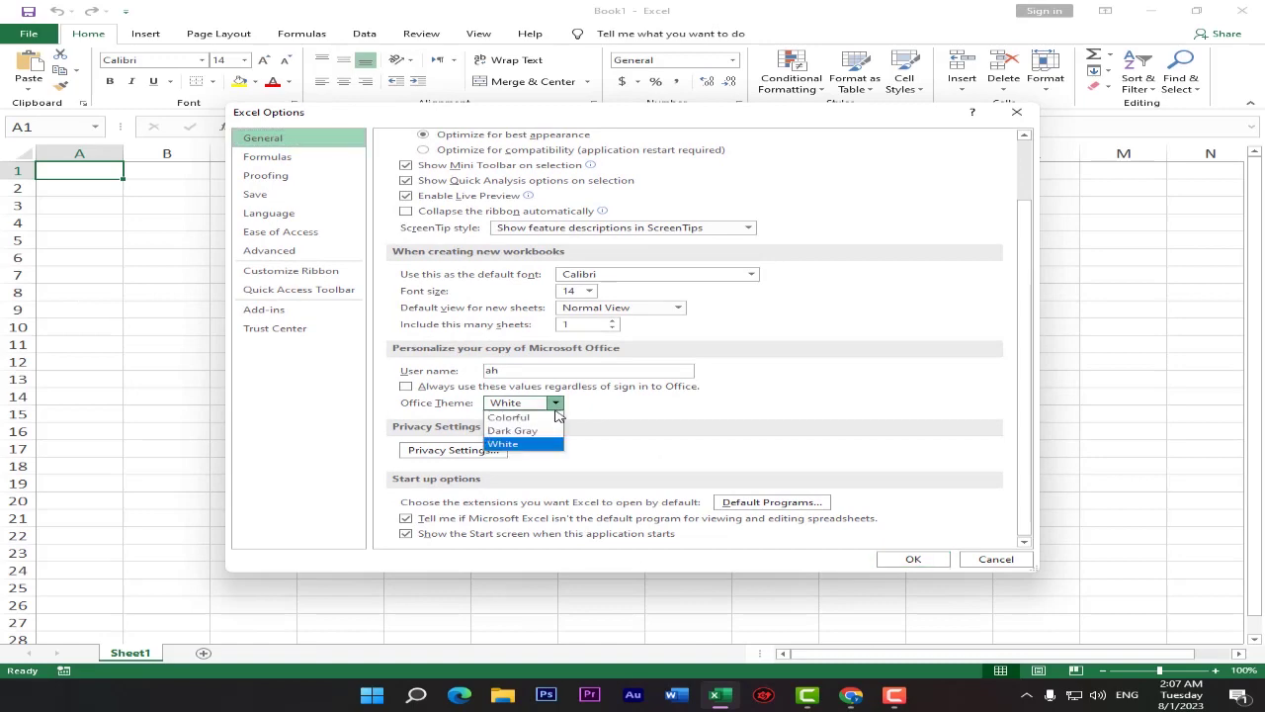
left_click(539, 415)
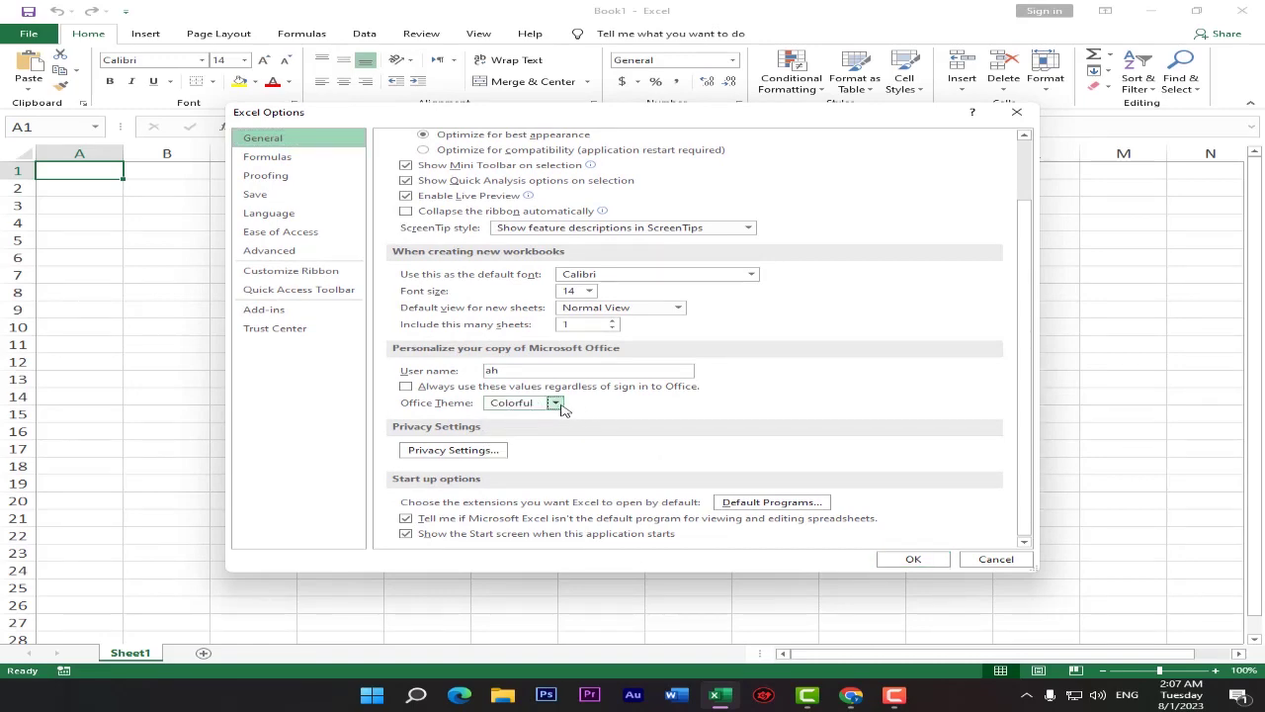
left_click(911, 559)
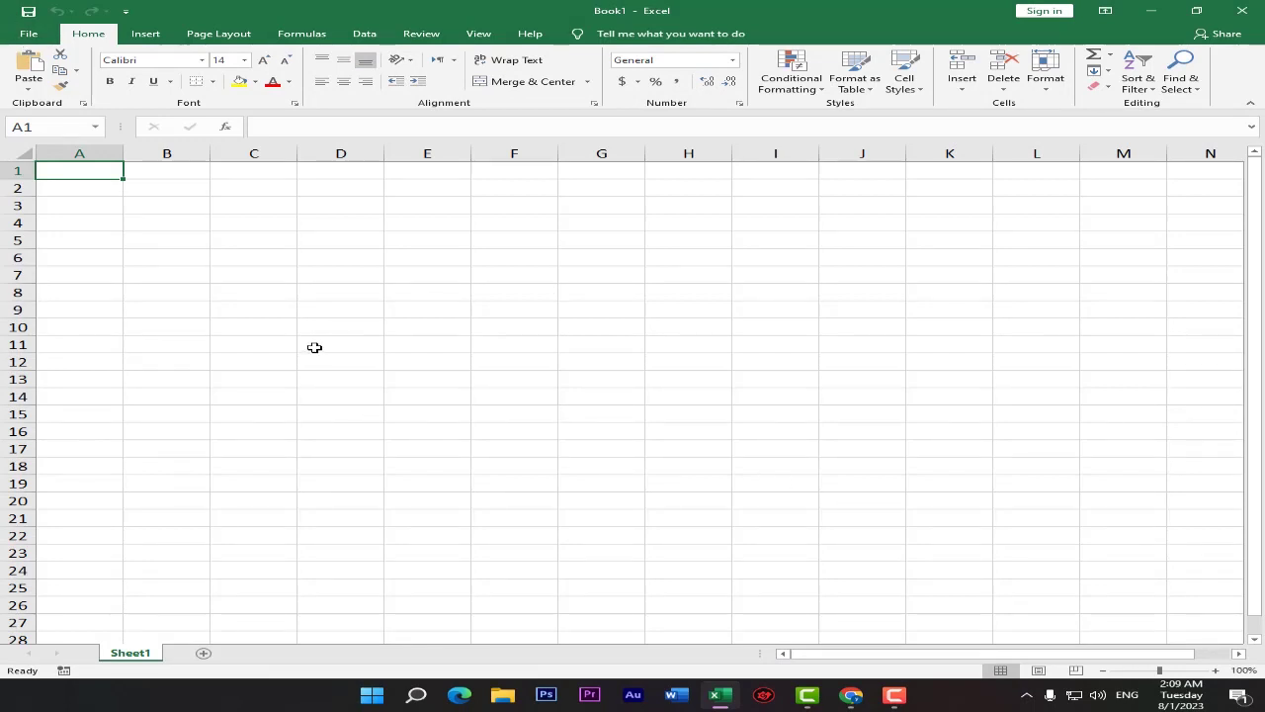
Step: Uncheck 'Show the Start screen when this application starts', then close and relaunch Excel
left_click(30, 34)
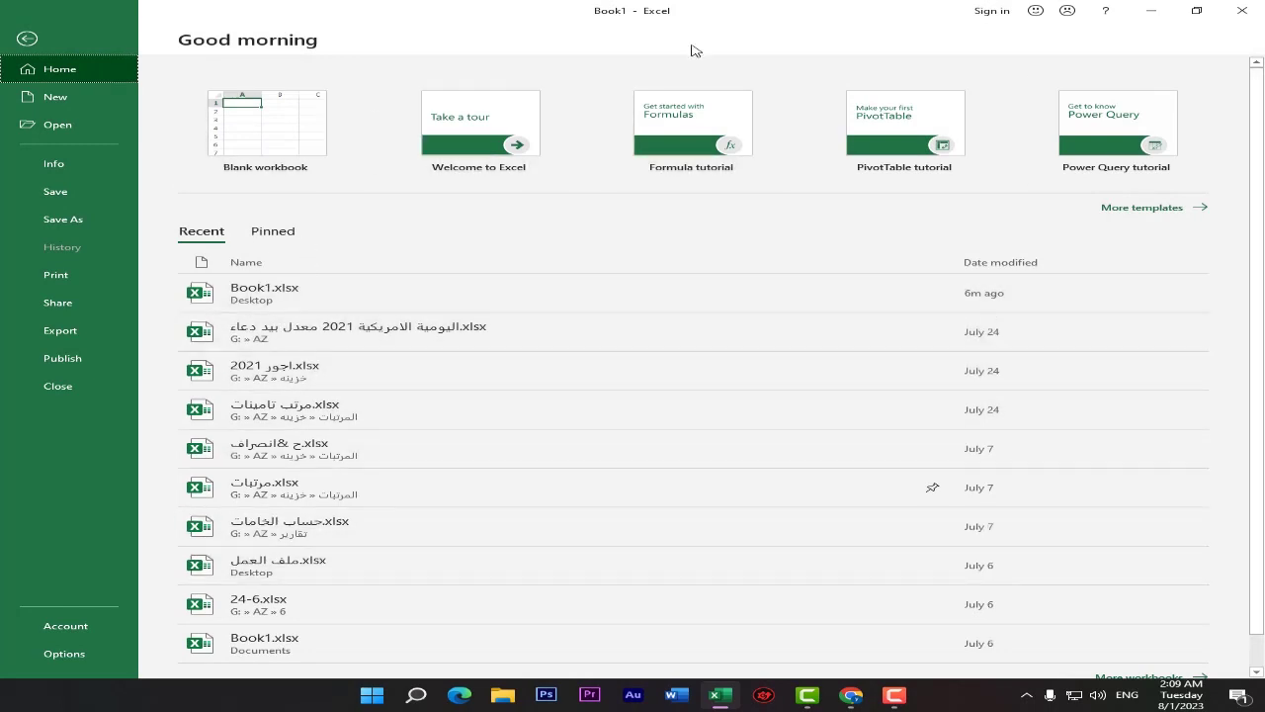
left_click(27, 37)
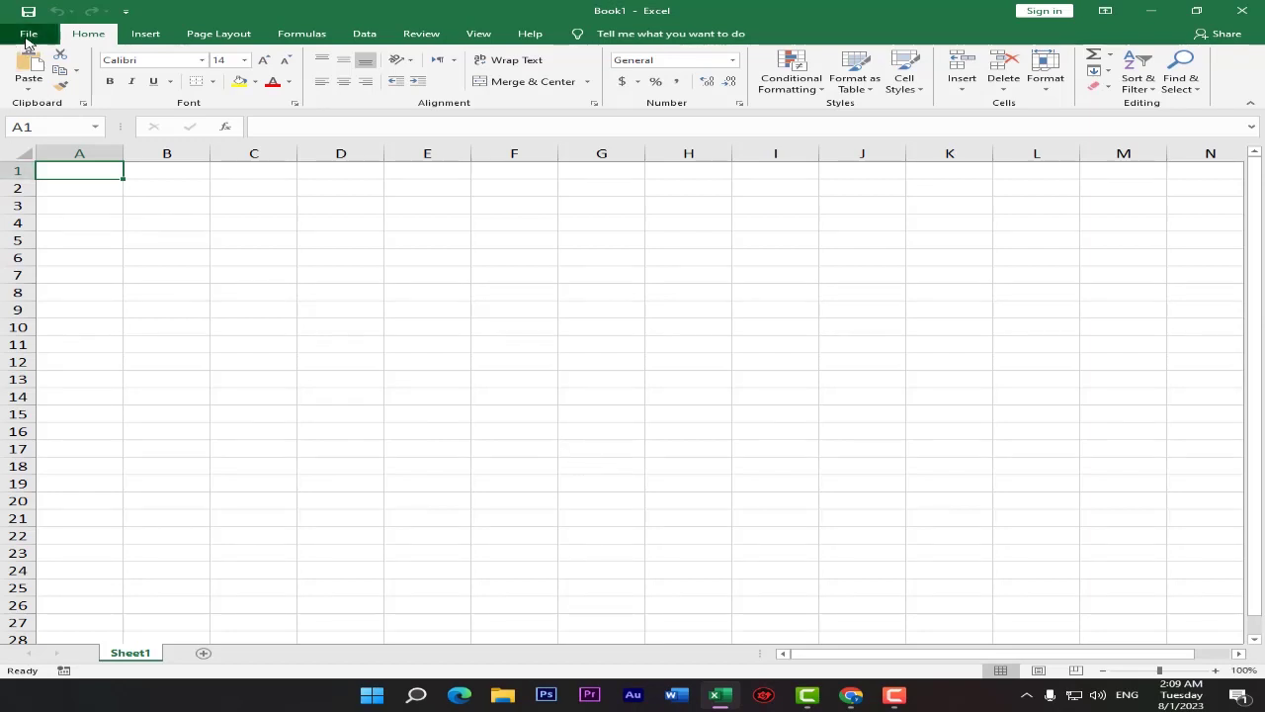
left_click(28, 44)
left_click(91, 662)
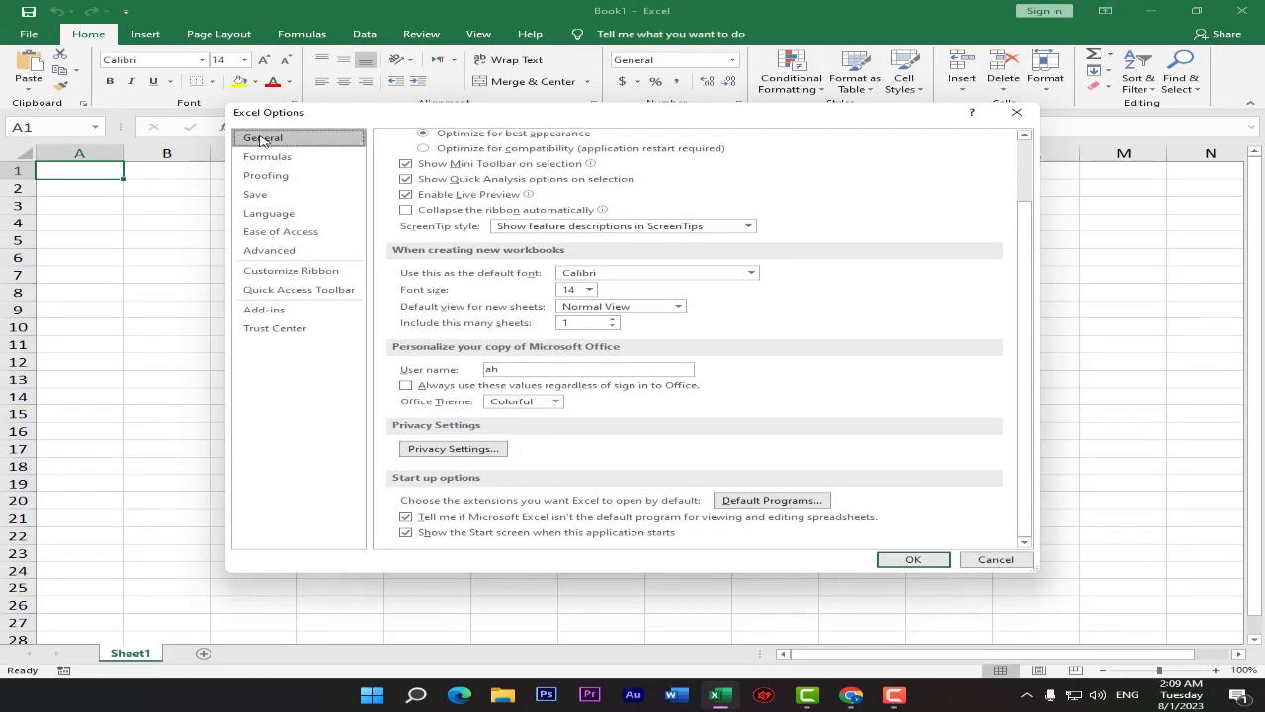
left_click(408, 533)
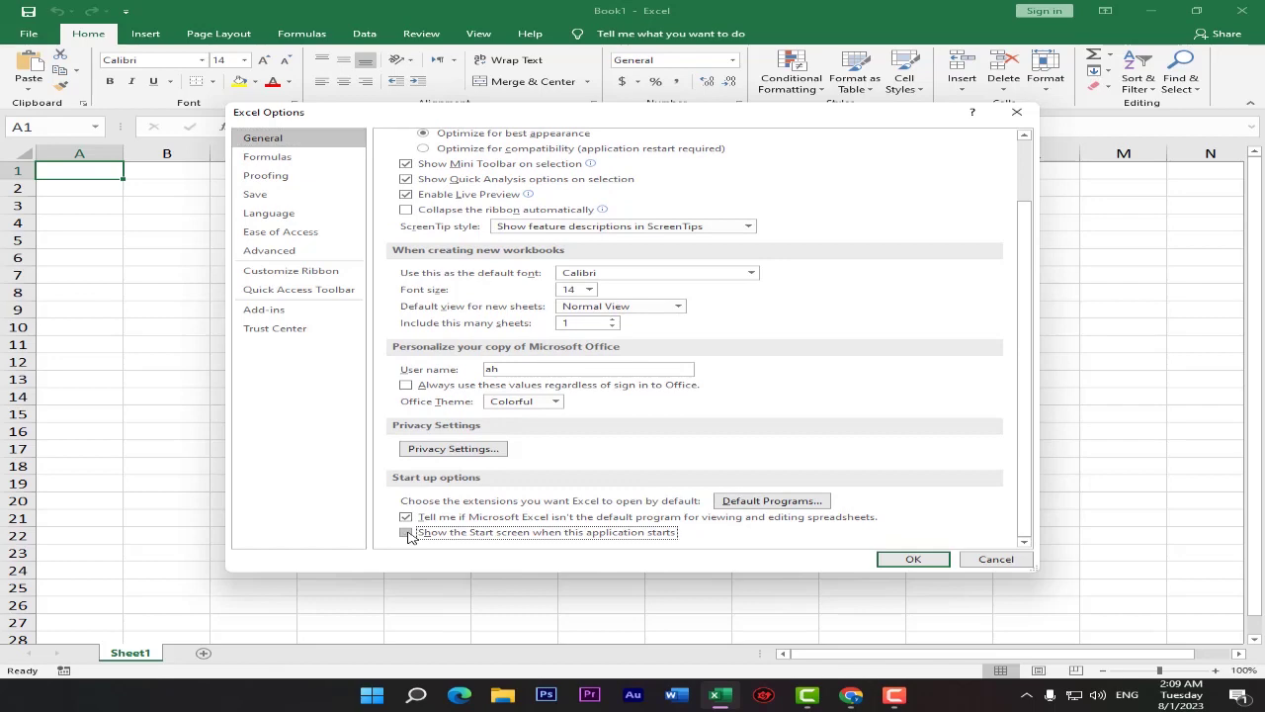
left_click(915, 560)
left_click(1256, 5)
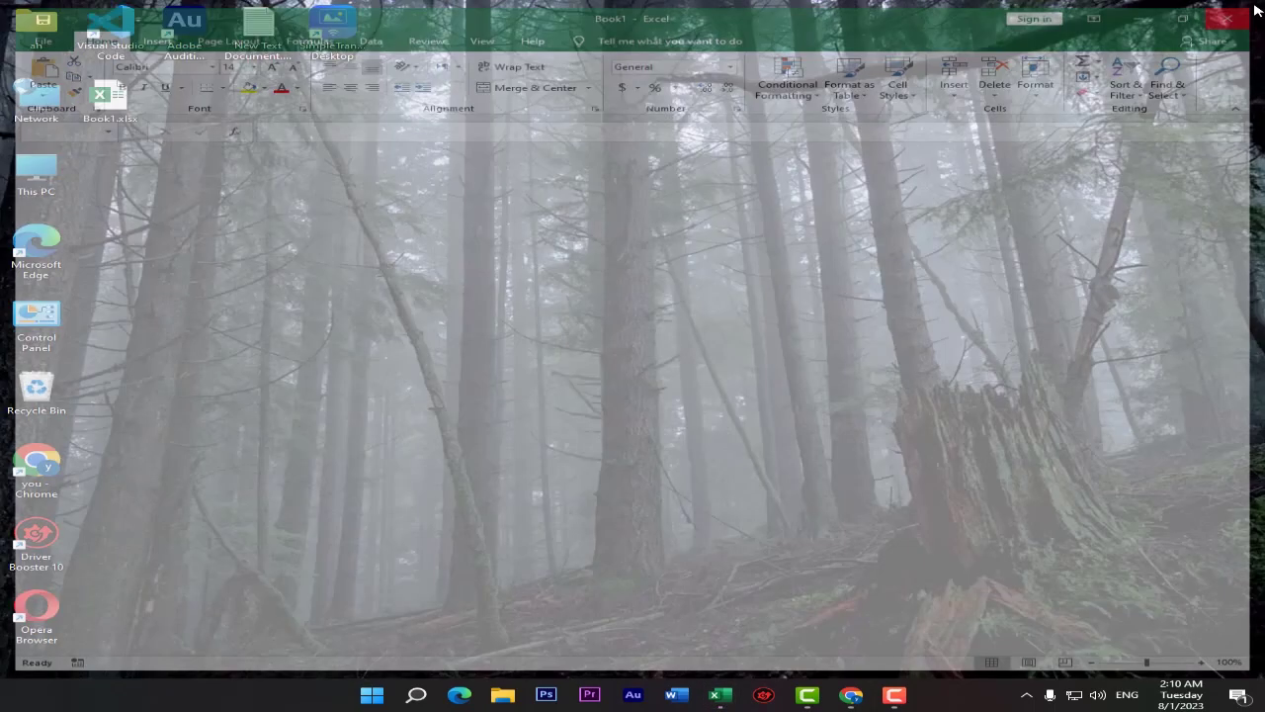
left_click(732, 703)
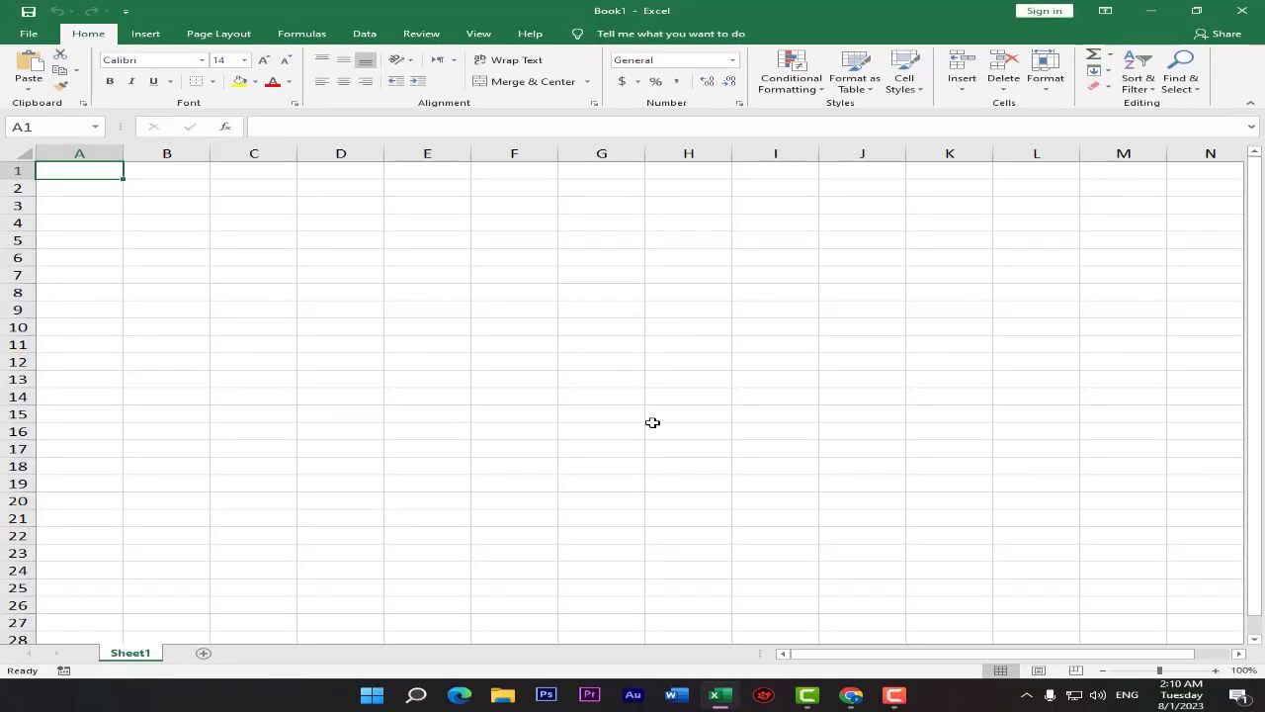
Step: Re-enable 'Show the Start screen when this application starts' and relaunch Excel
left_click(29, 34)
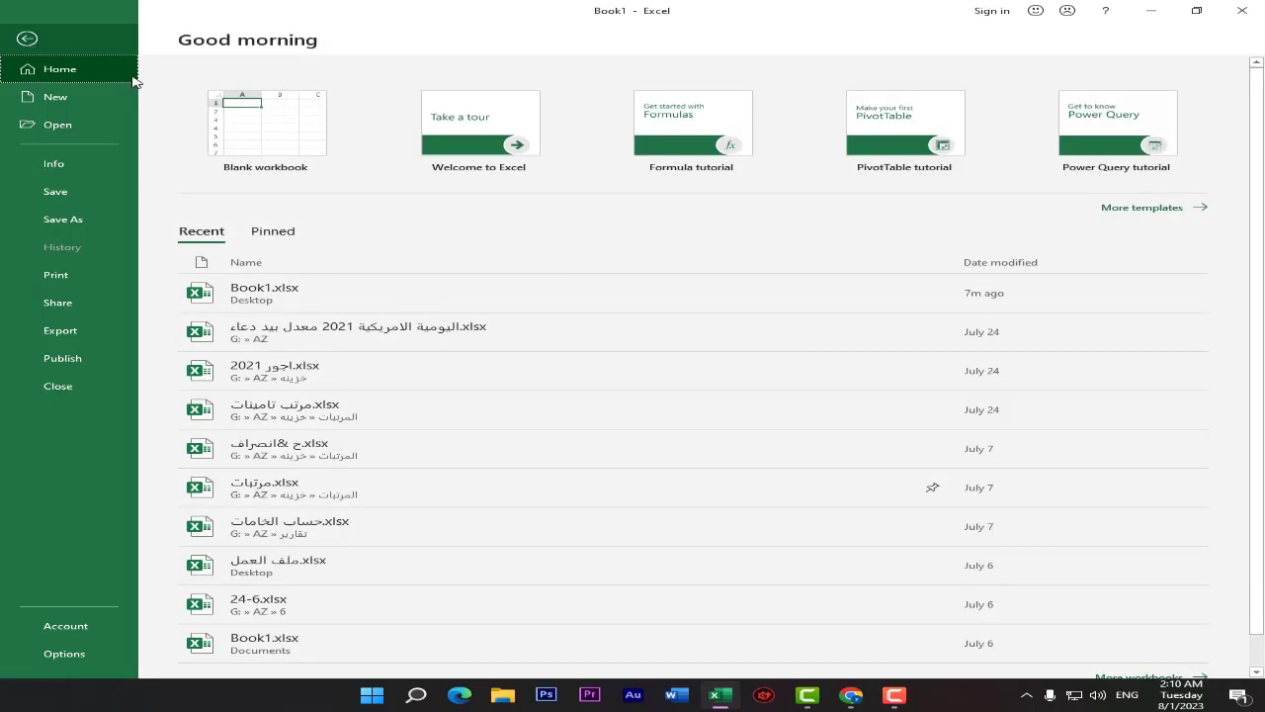
left_click(97, 654)
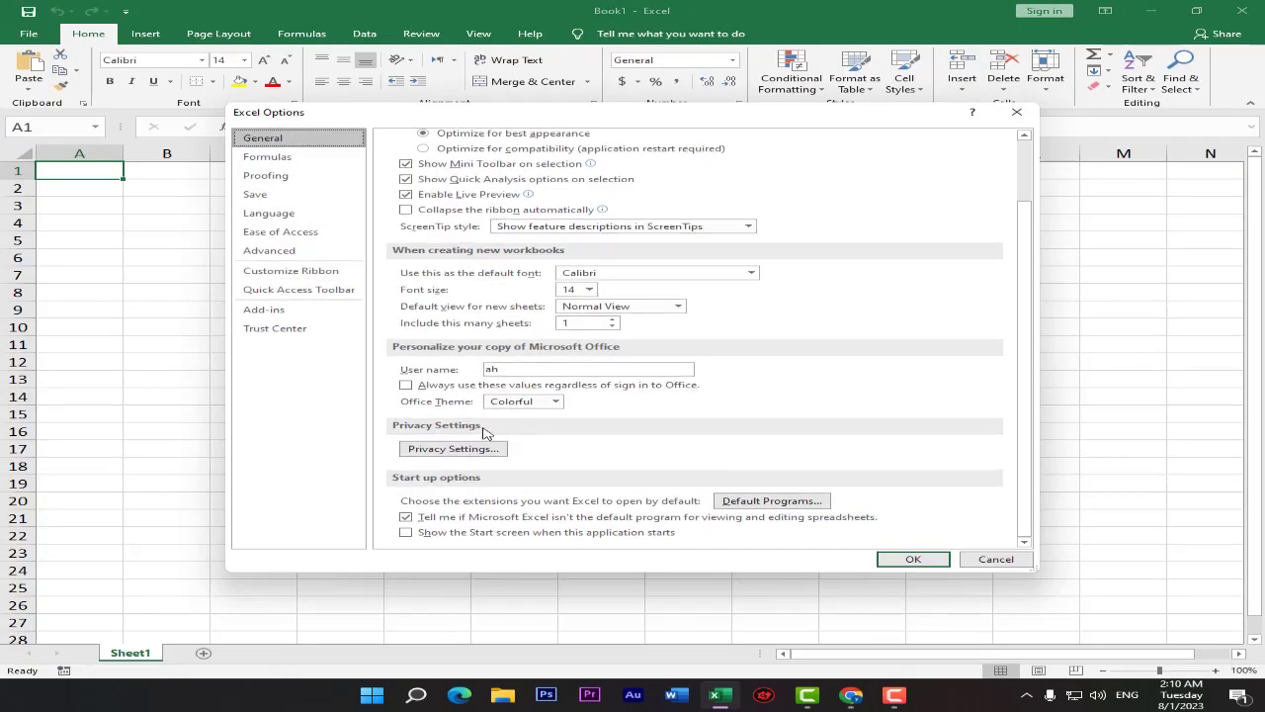
left_click(406, 533)
left_click(406, 533)
left_click(916, 560)
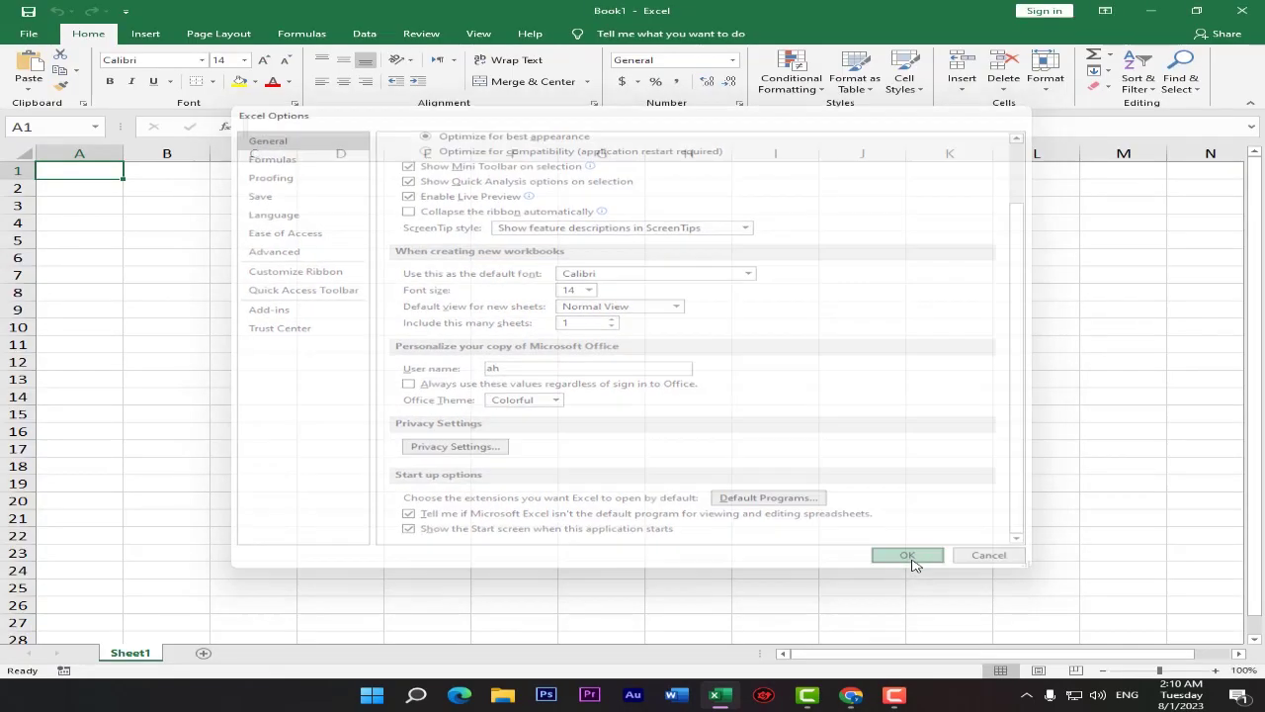
left_click(720, 696)
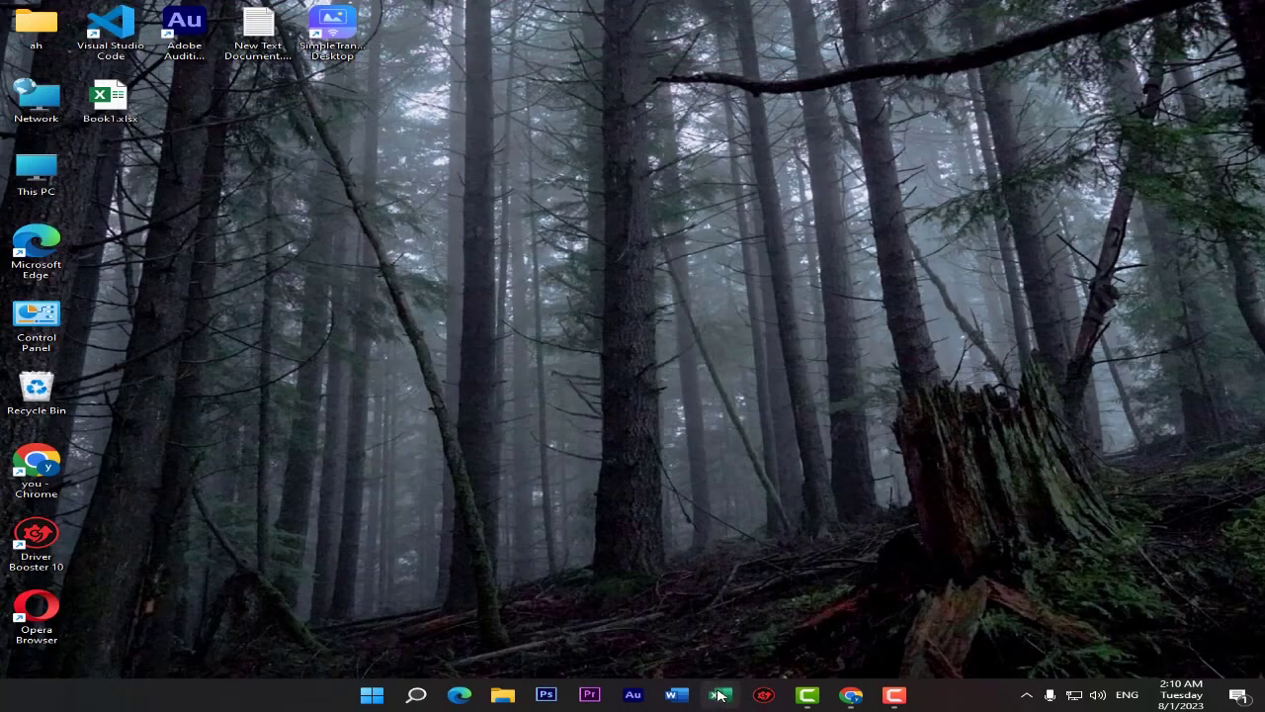
left_click(721, 696)
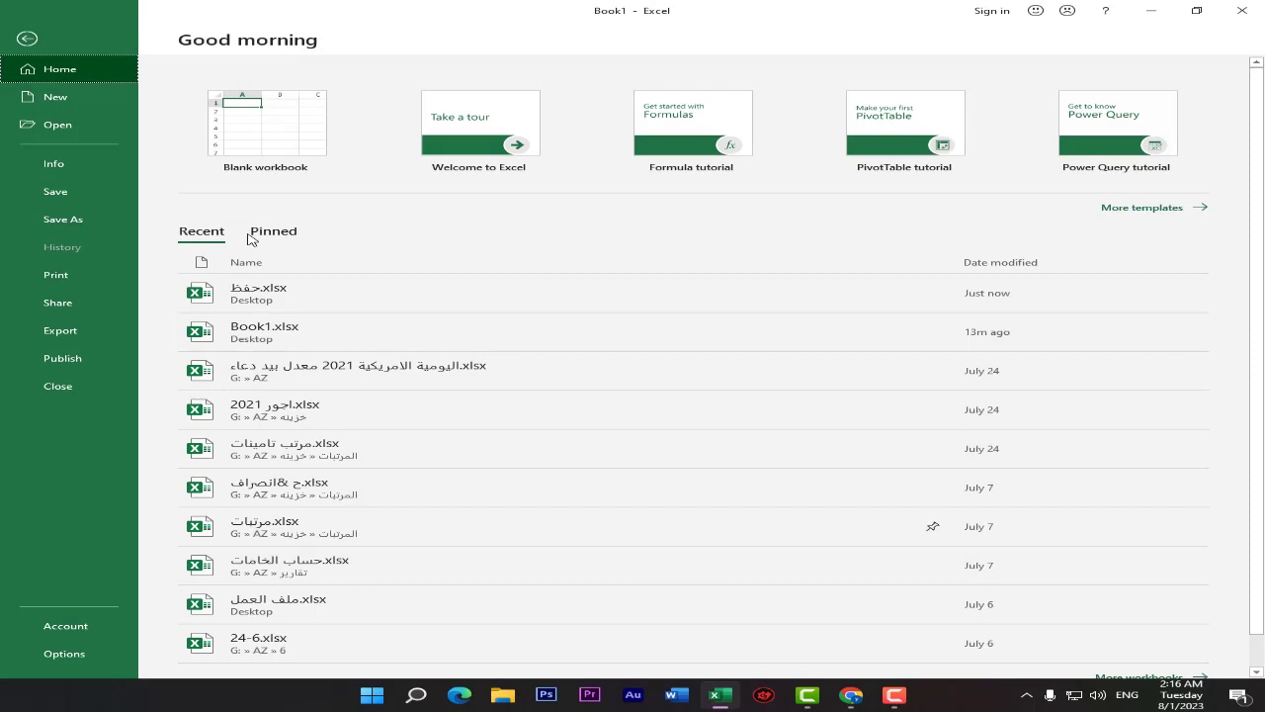
Step: Create a blank workbook, select G6, and save it to the Desktop as حفظ.xlsx
left_click(253, 162)
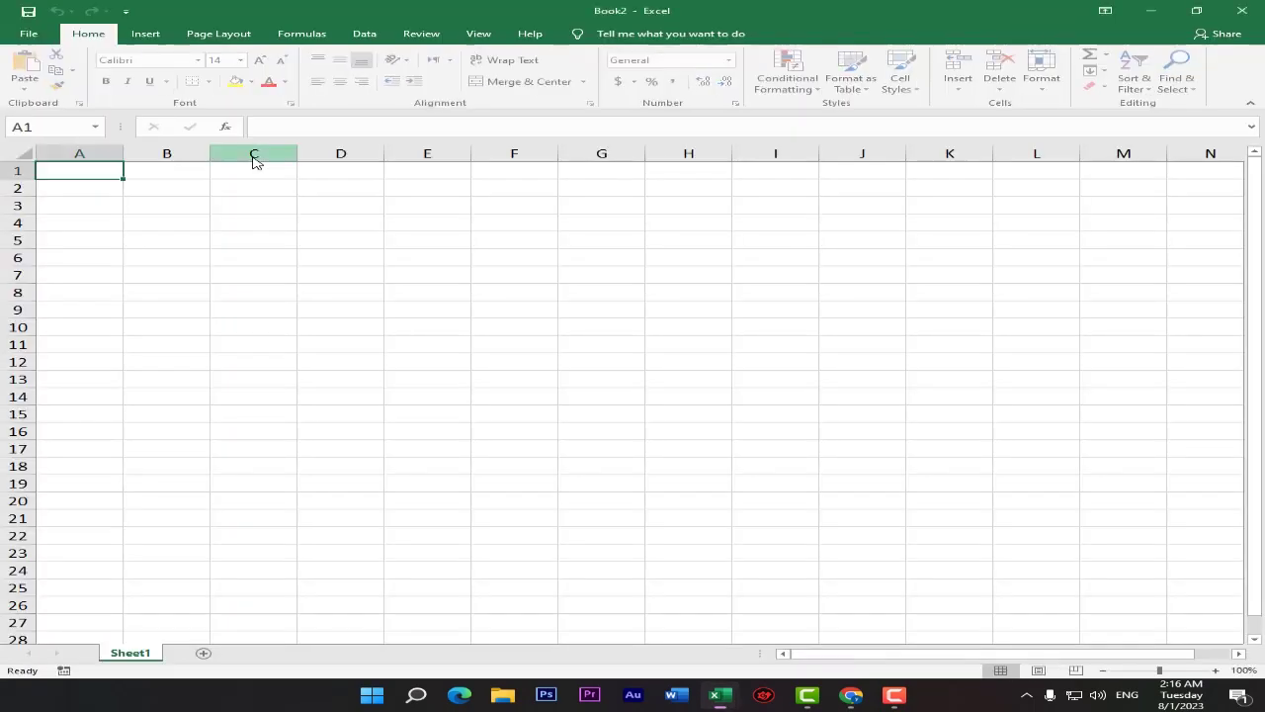
left_click(590, 262)
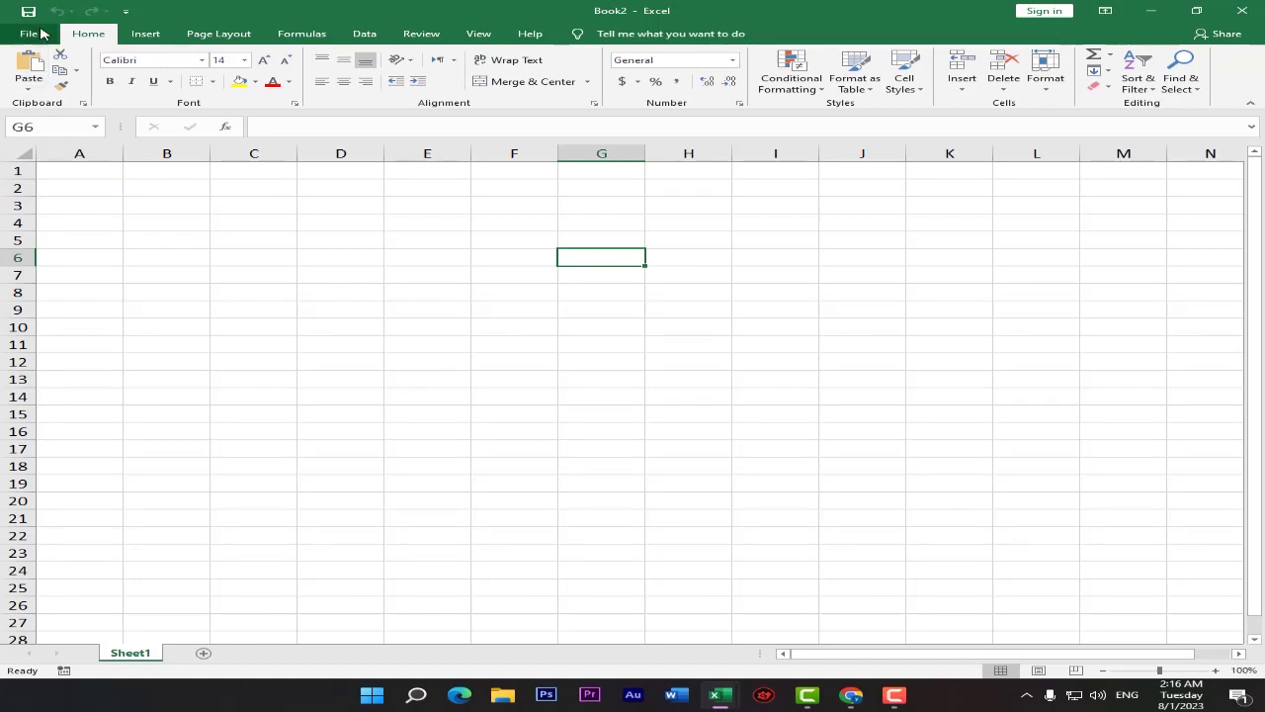
left_click(31, 14)
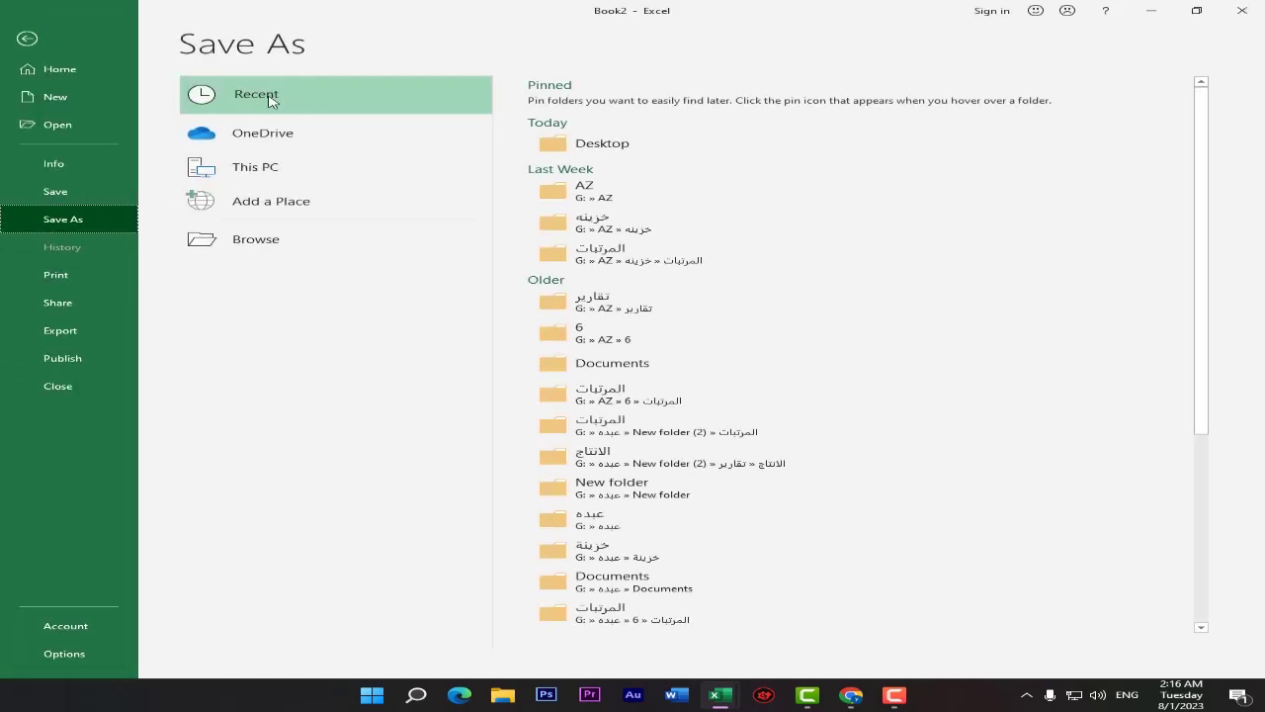
left_click(255, 247)
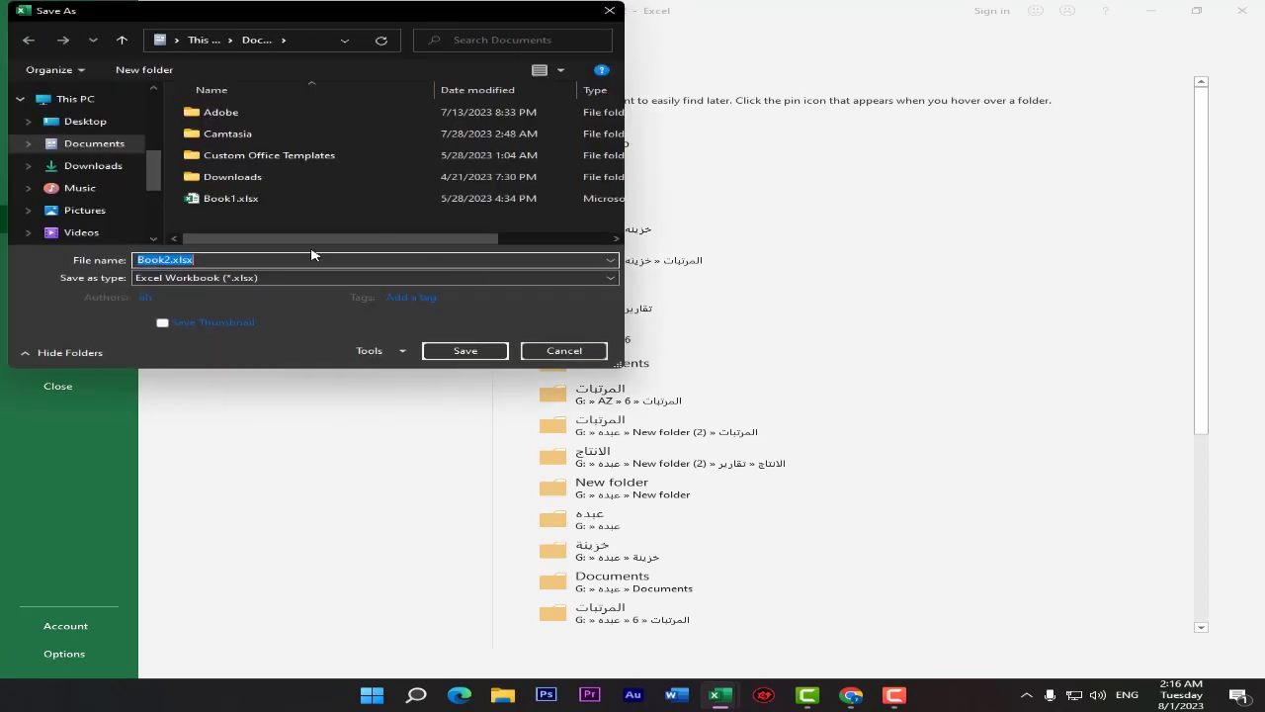
left_click(85, 122)
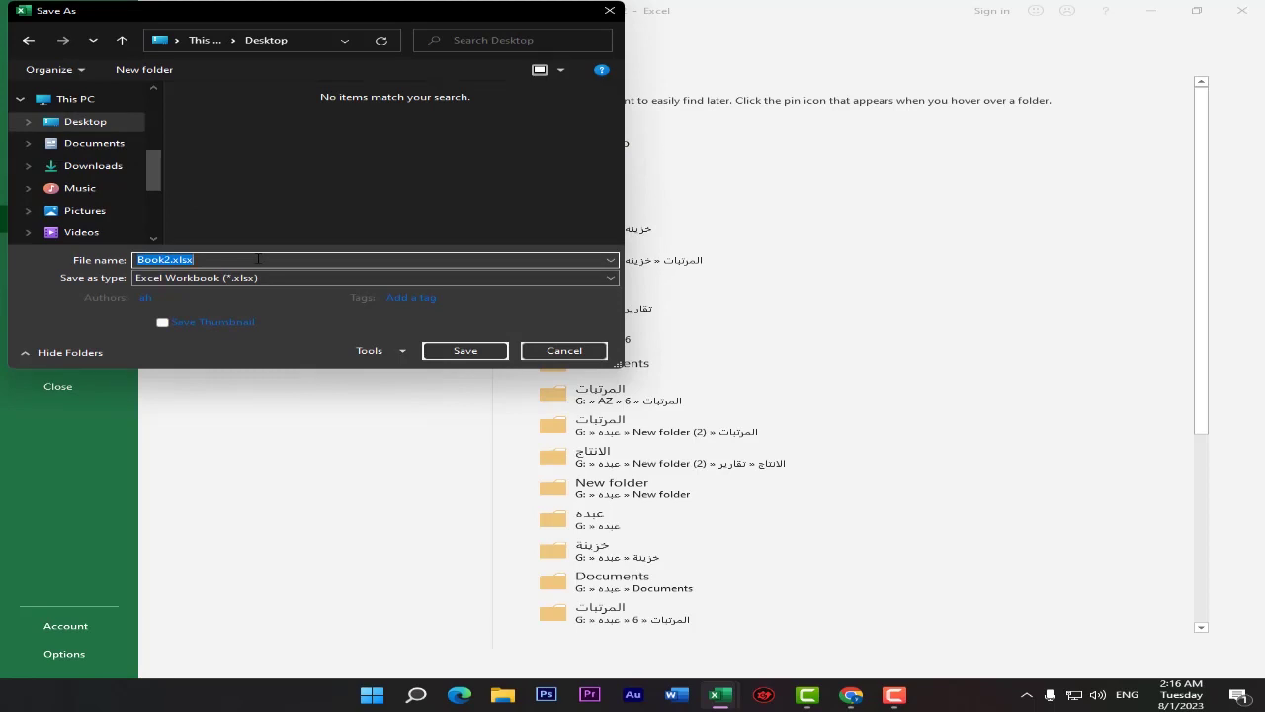
key("alt+shift")
type("ع")
key("BackSpace")
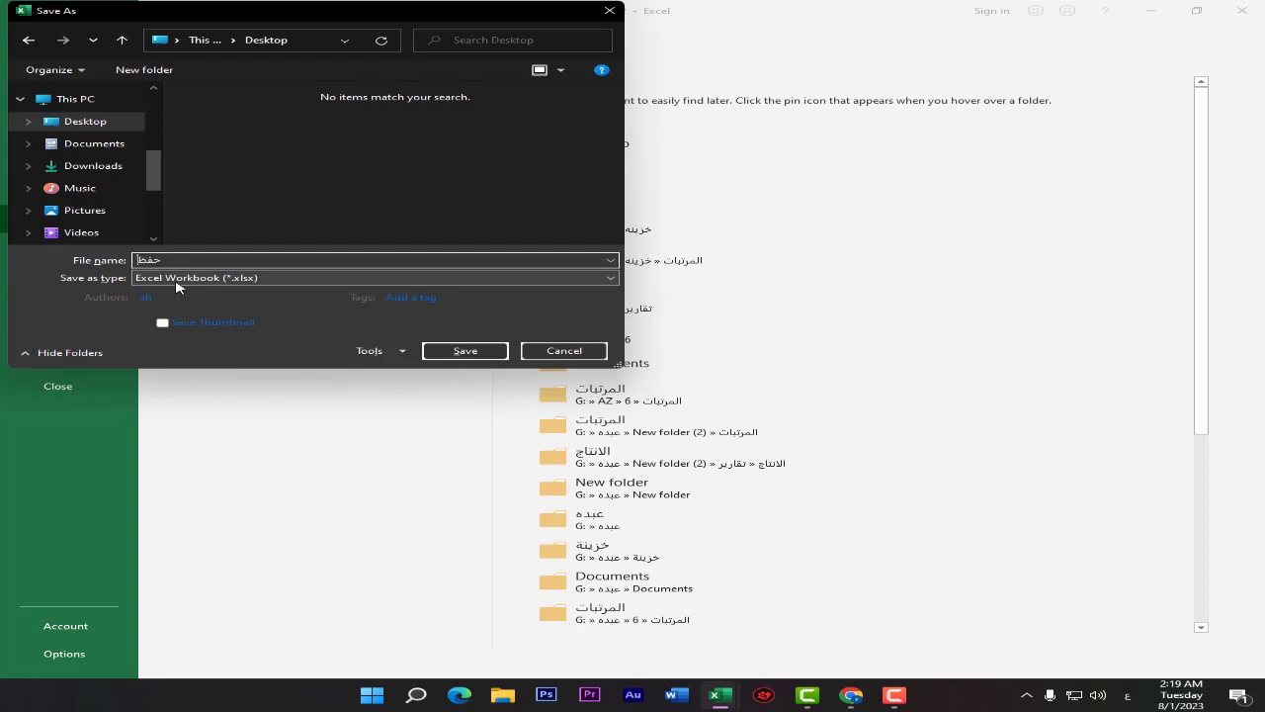
left_click(468, 350)
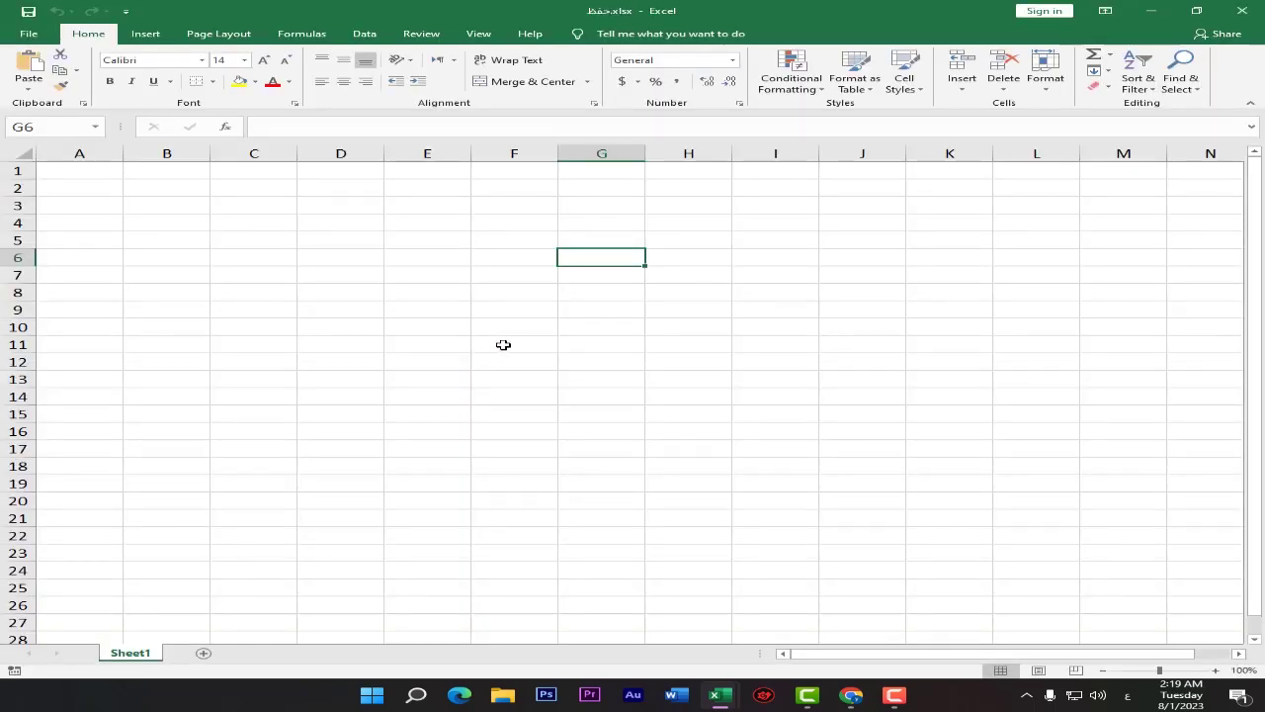
Step: Replace the Arabic text in G6 with ahmed and enter 123 in G7
type("شاقي")
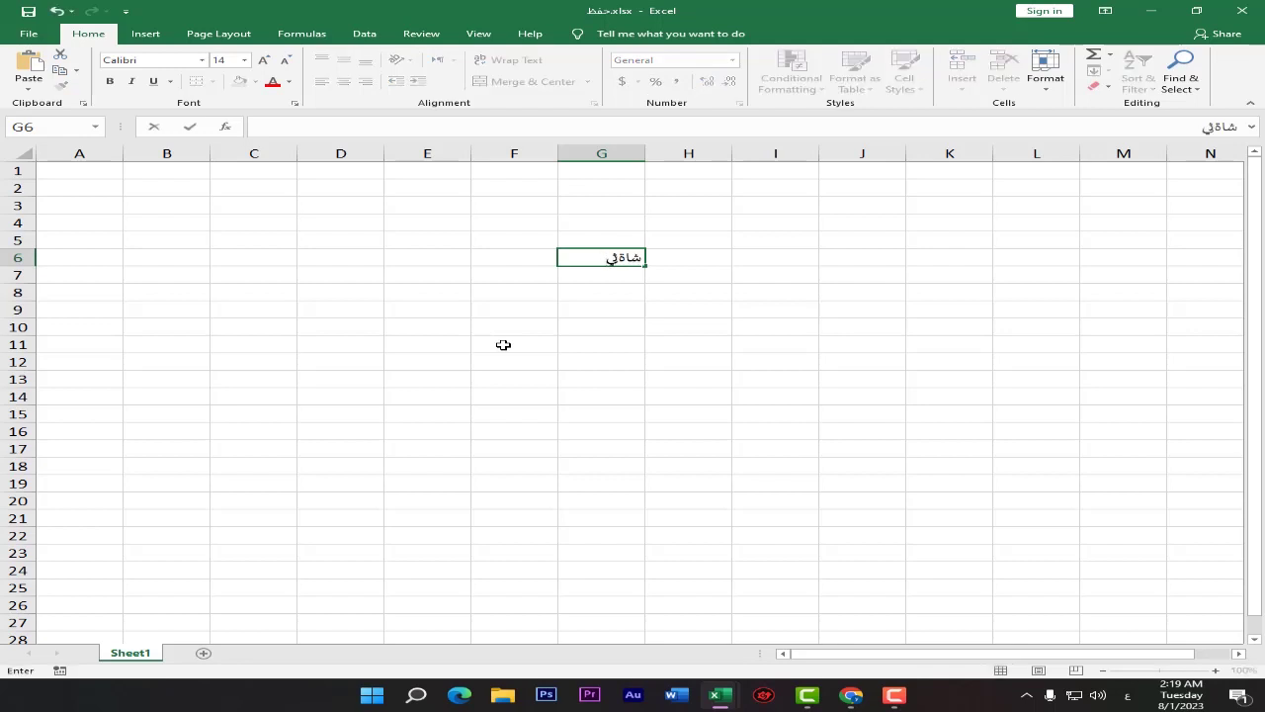
key("ctrl+Return")
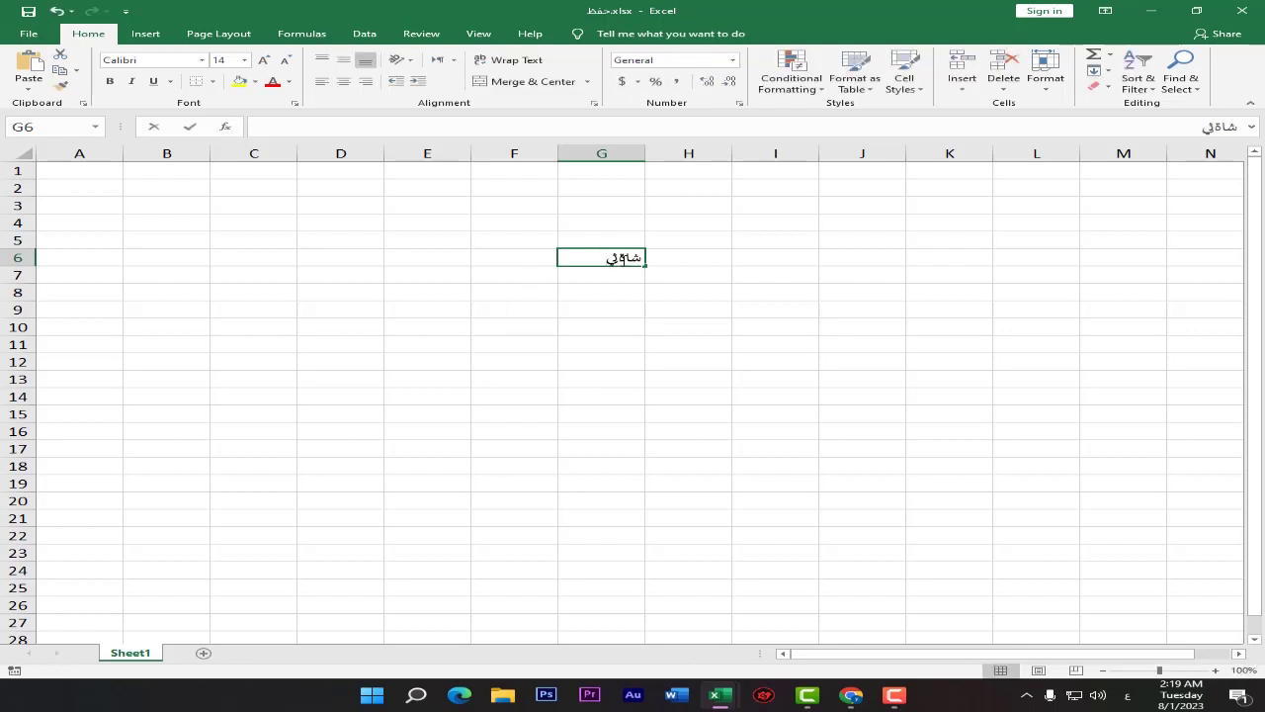
double_click(621, 258)
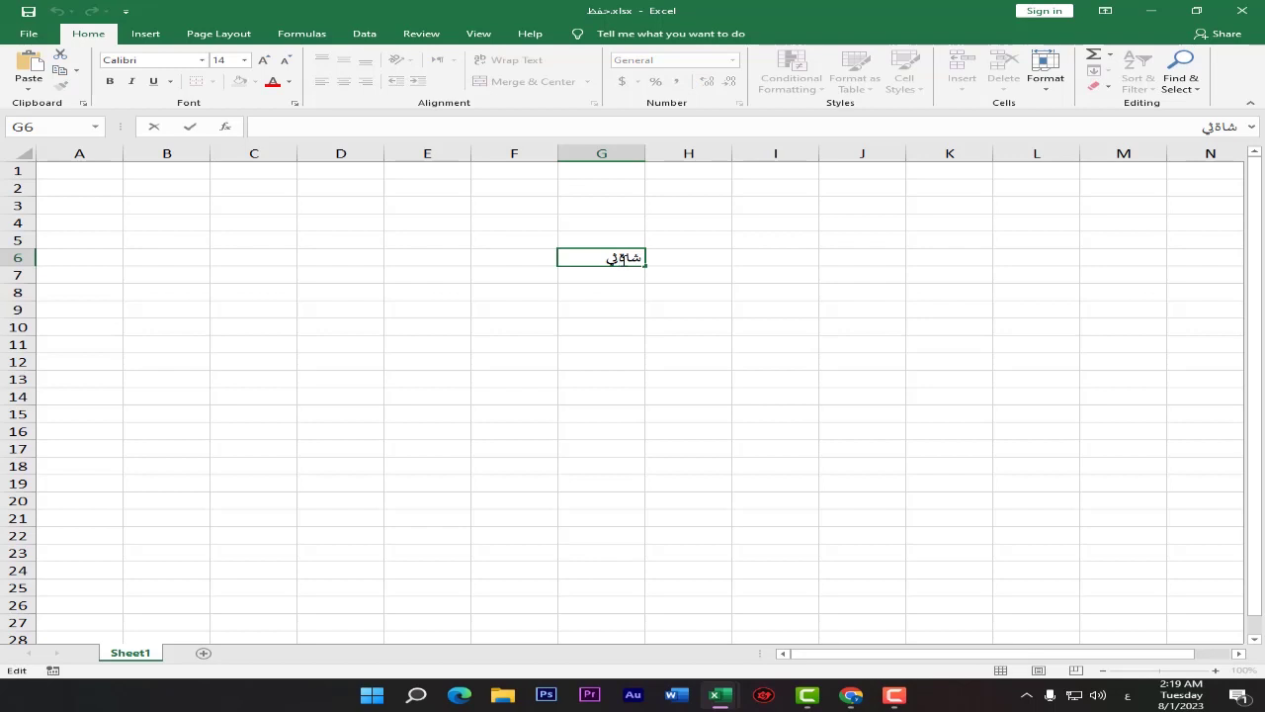
key("BackSpace")
key("BackSpace")
key("BackSpace")
key("BackSpace")
type("ahmed")
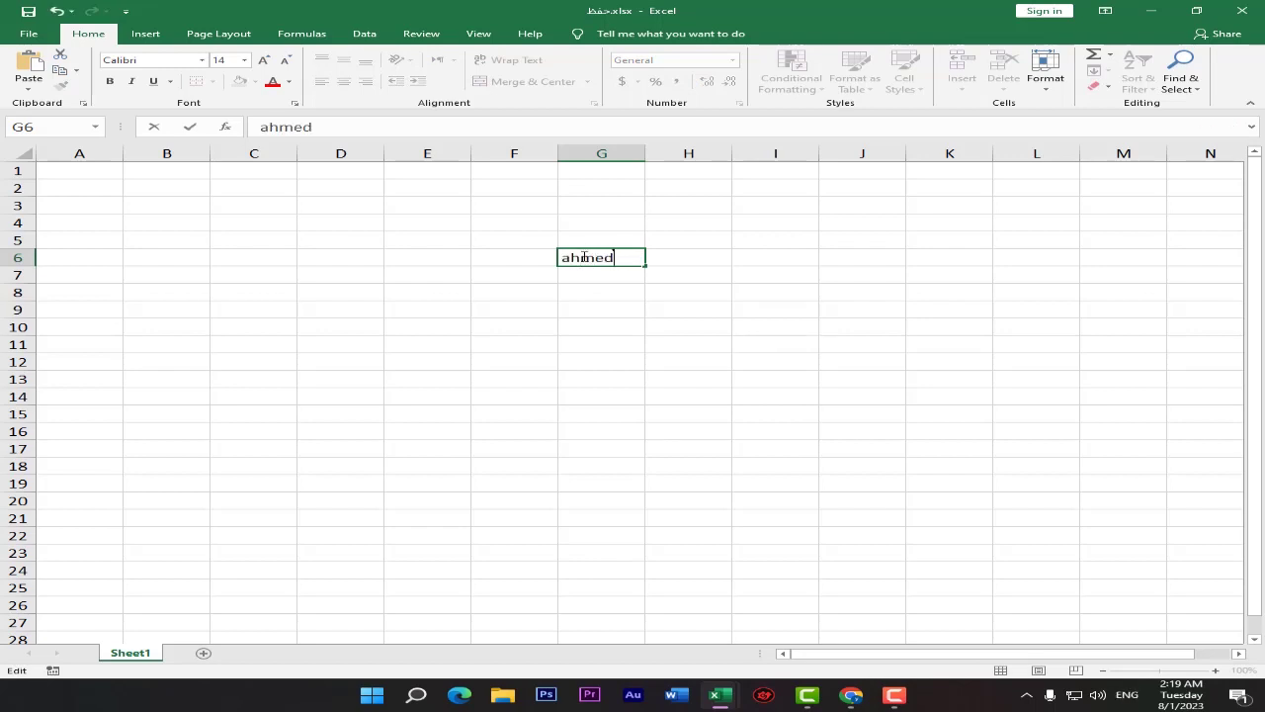
key("Return")
type("1")
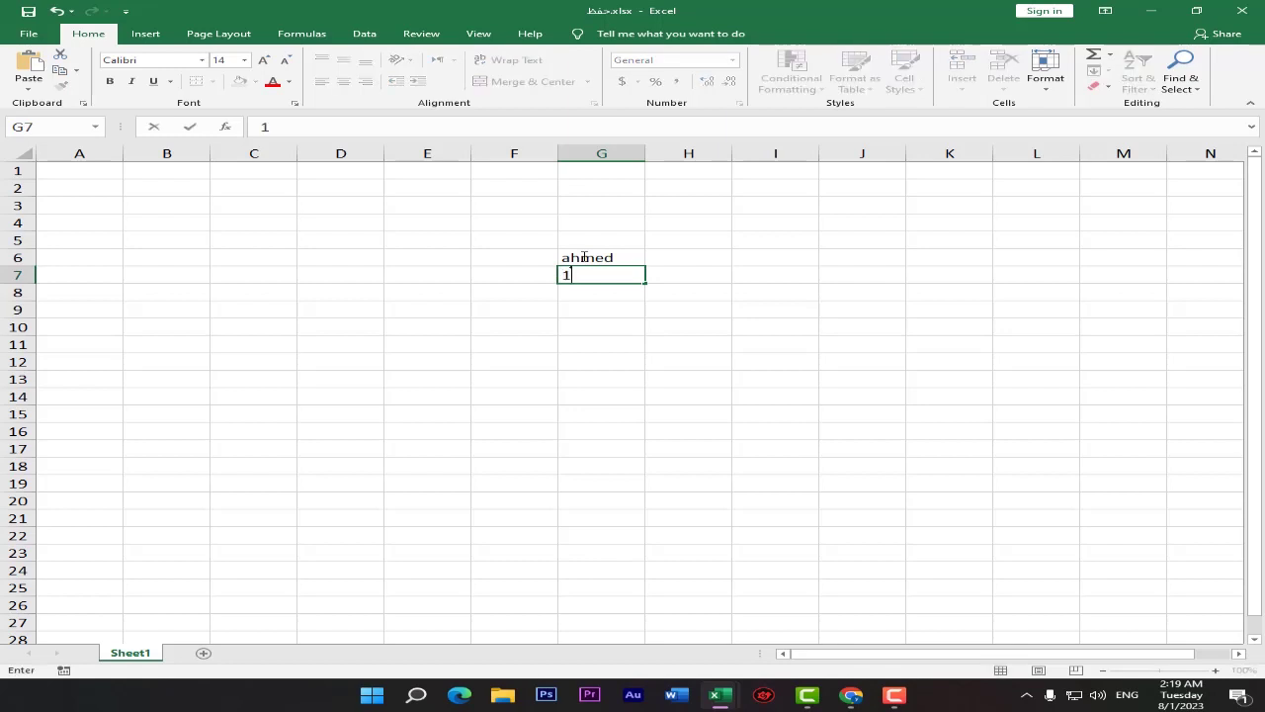
type("23")
key("Return")
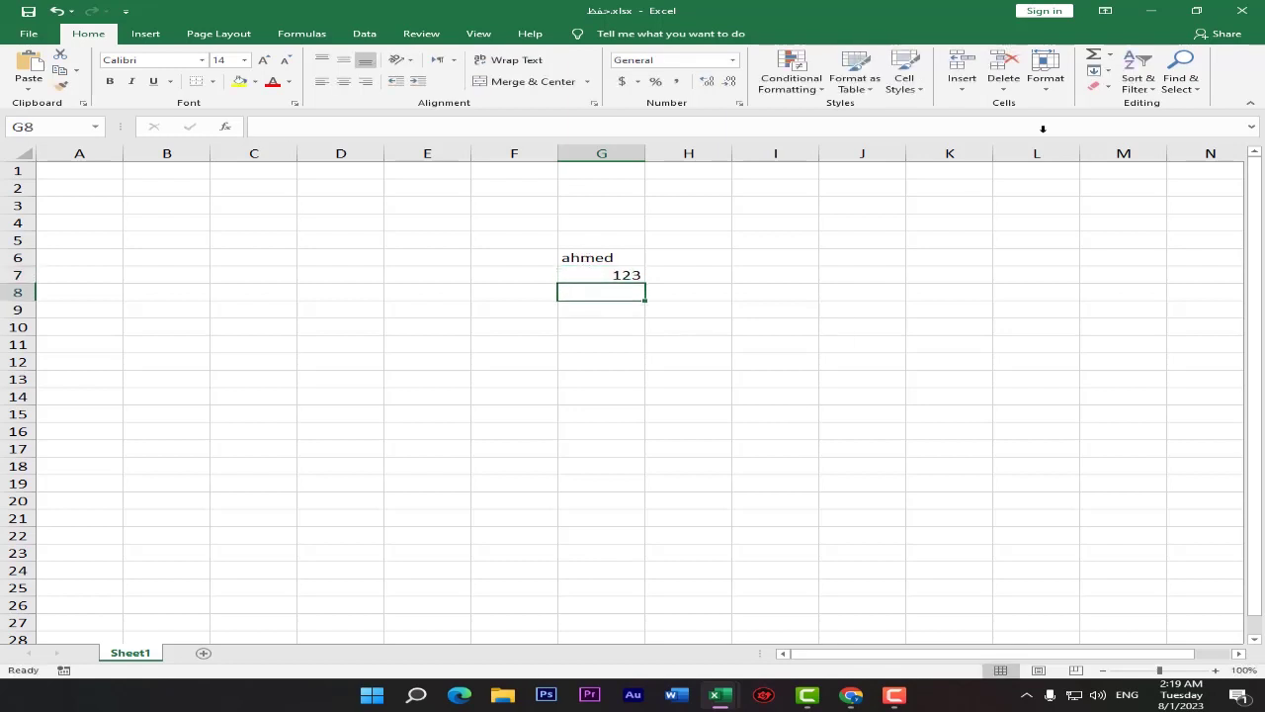
Step: Save the changes to حفظ.xlsx and exit Excel
left_click(1242, 10)
left_click(549, 361)
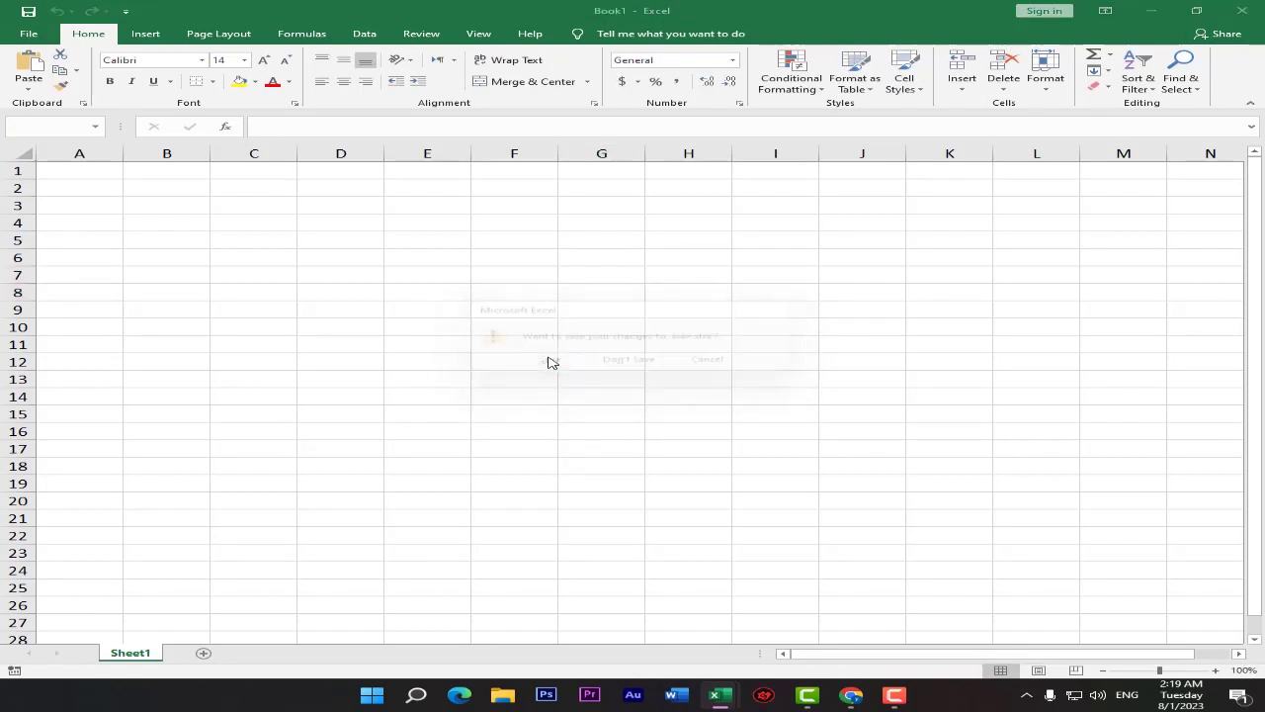
left_click(1243, 11)
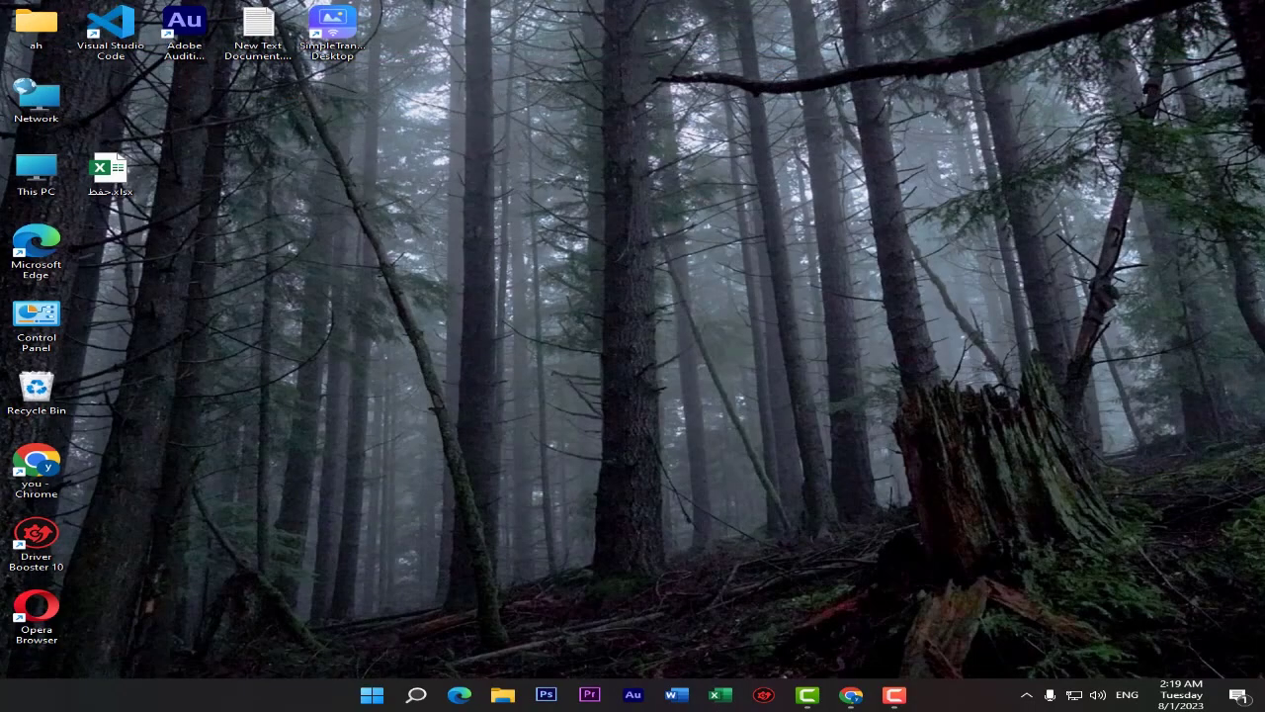
Step: Open حفظ.xlsx from the Desktop and enter 1212, 2, 3 and 45 in G8:G11
double_click(115, 188)
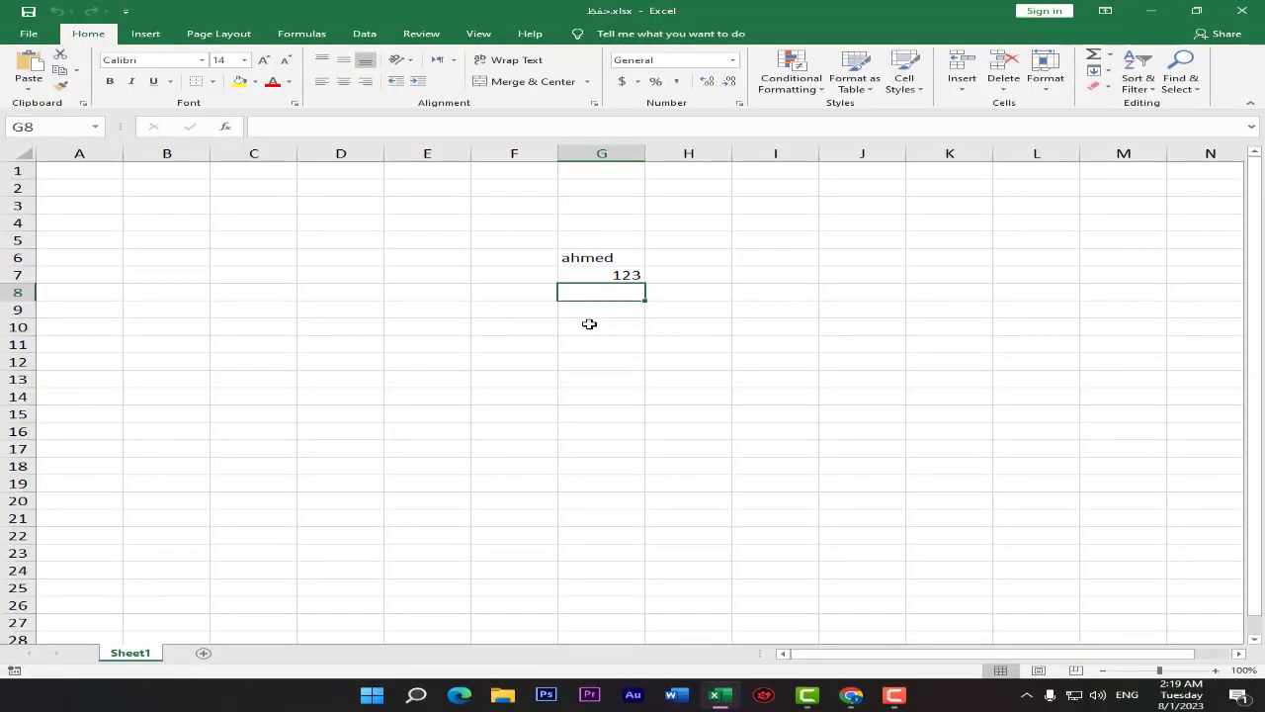
type("1212")
key("Return")
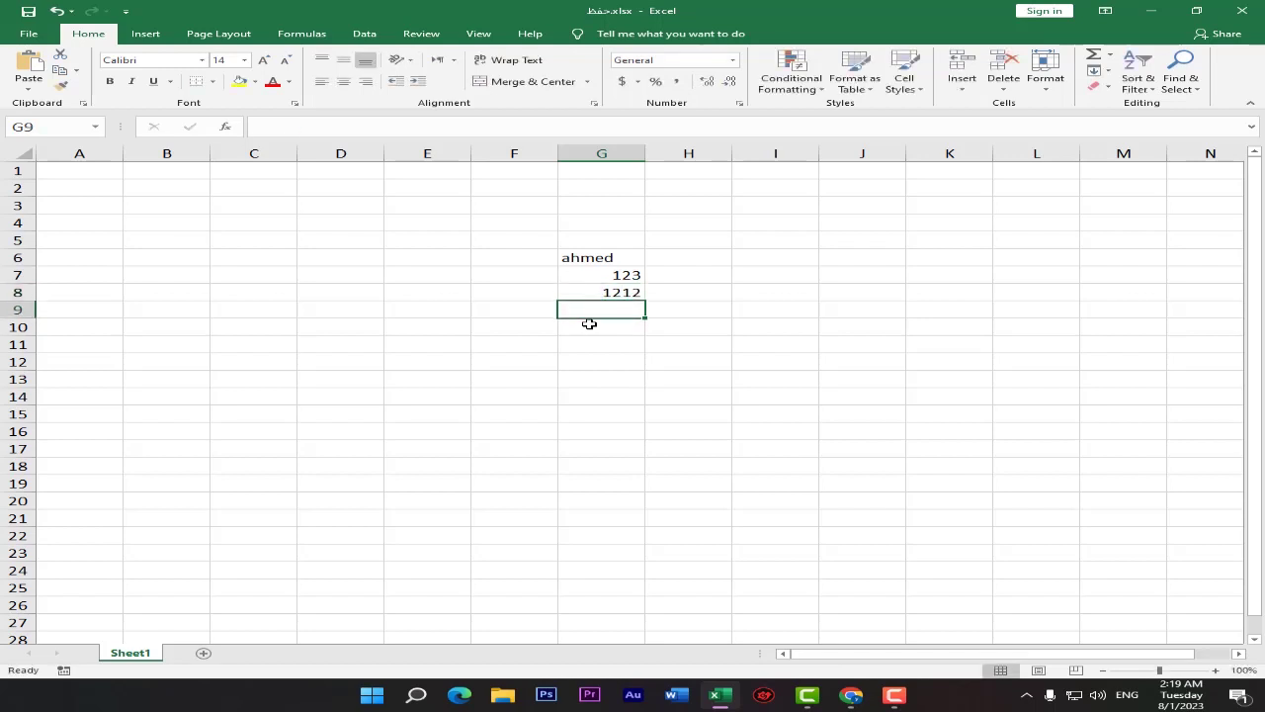
type("2")
key("Return")
type(".")
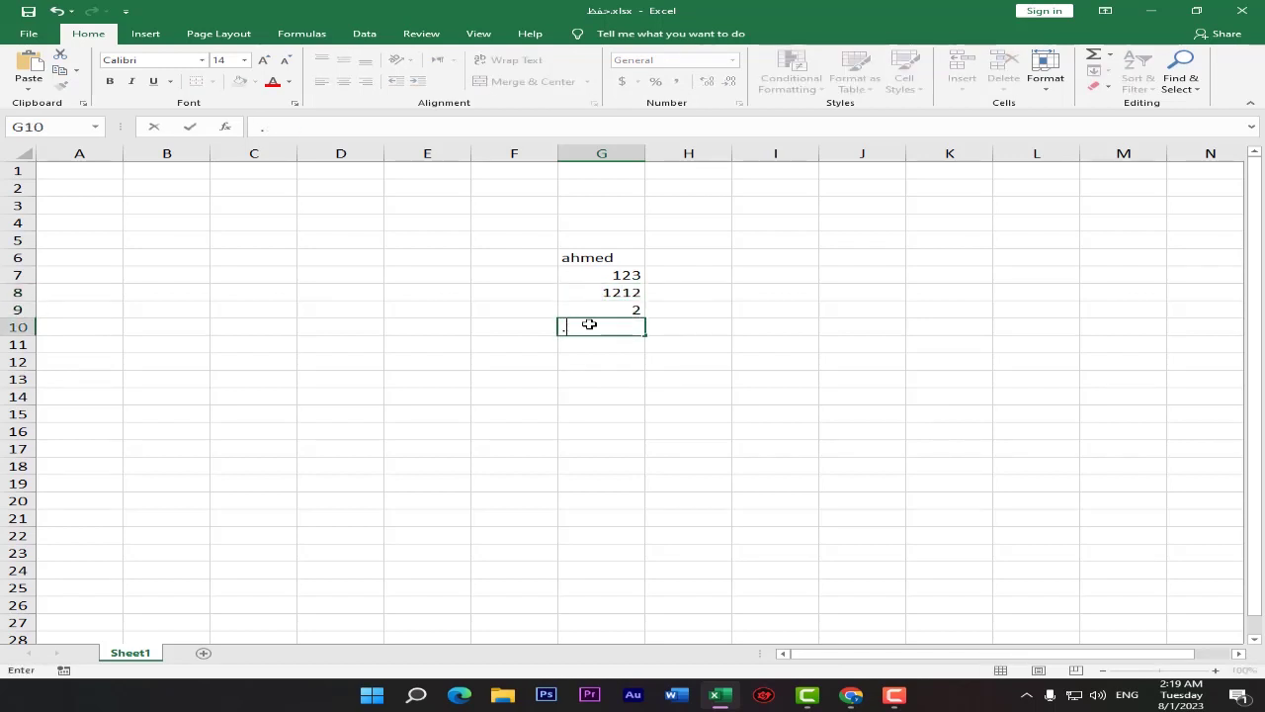
type("33")
key("Return")
type("45")
key("Return")
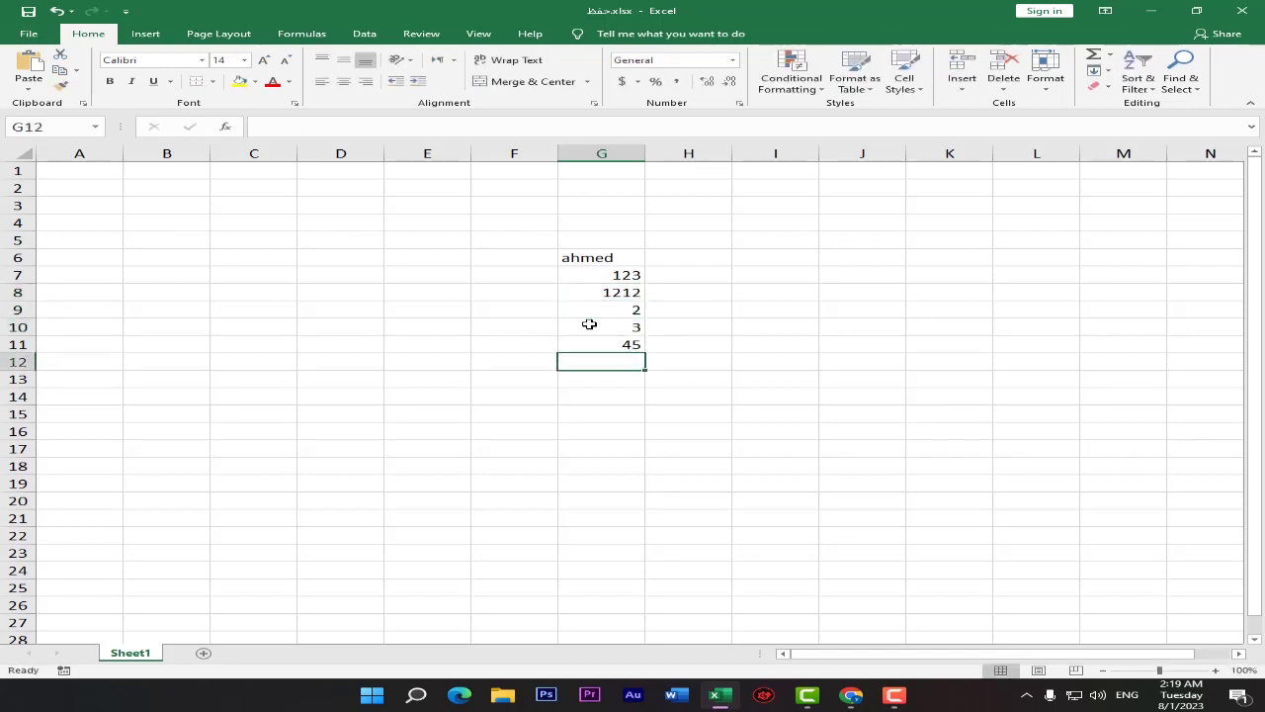
Step: Save and close the workbook, then reopen حفظ.xlsx from the Desktop
key("alt+F4")
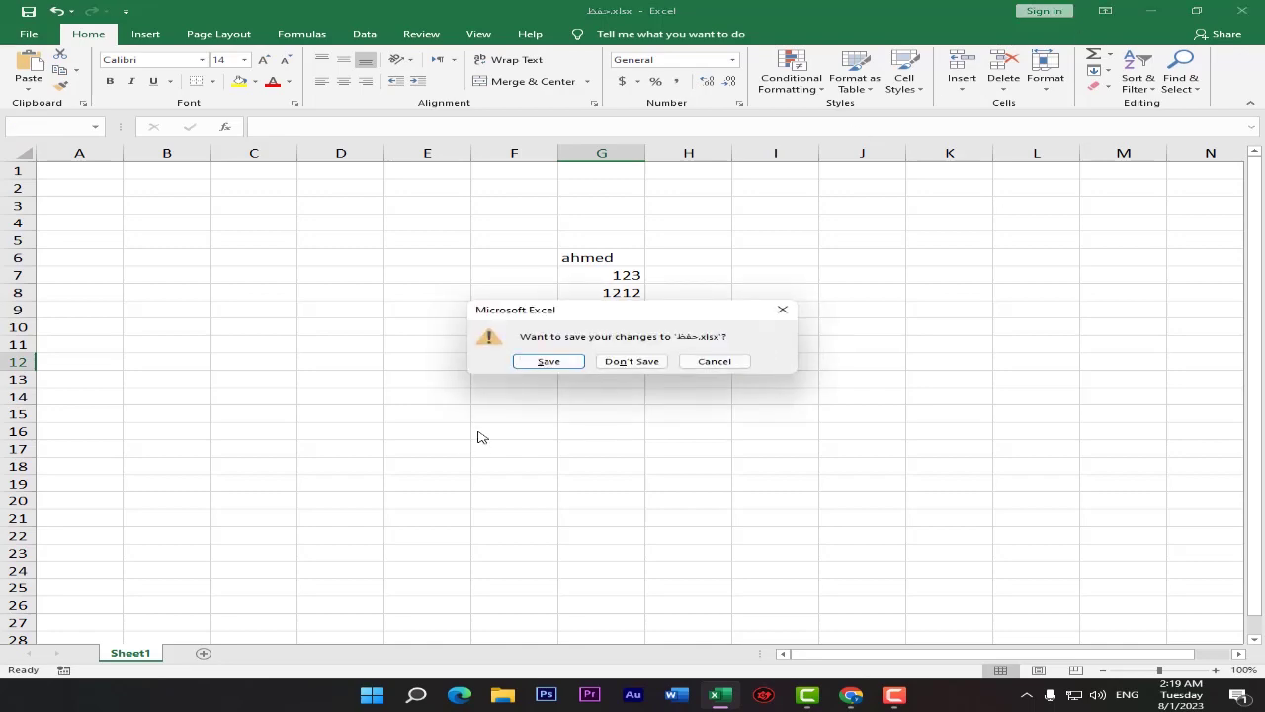
left_click(542, 364)
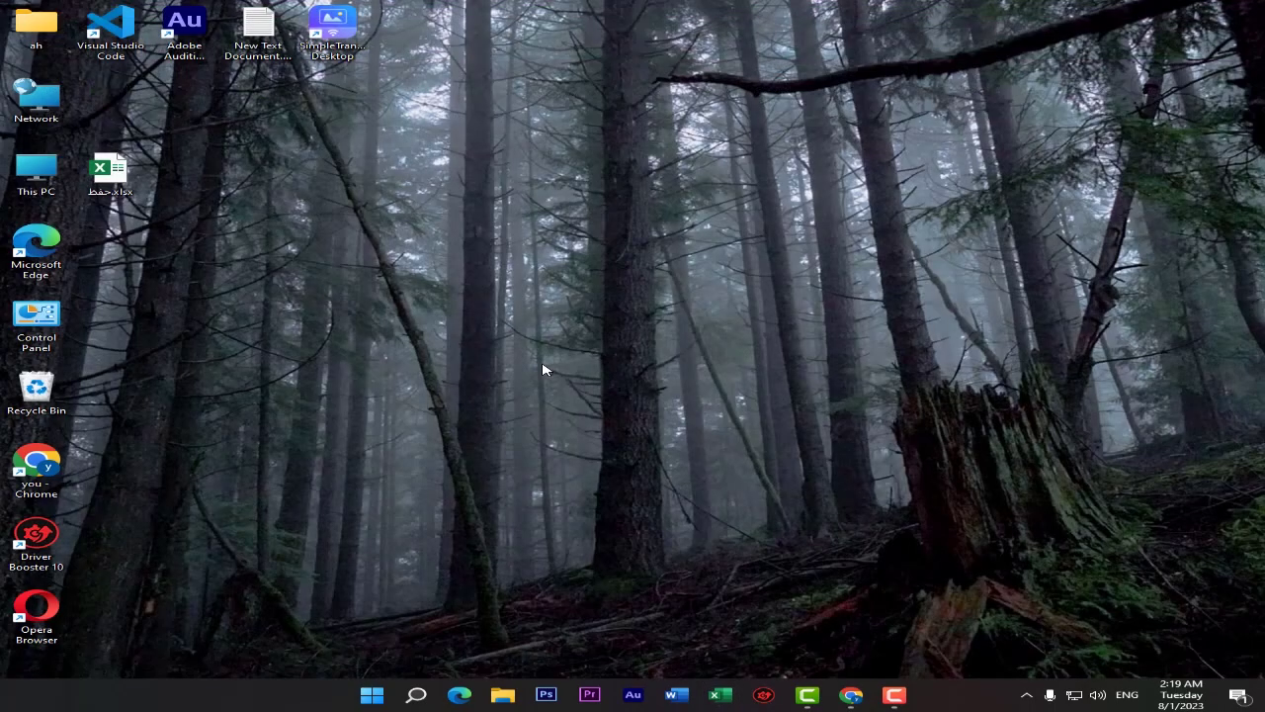
double_click(119, 187)
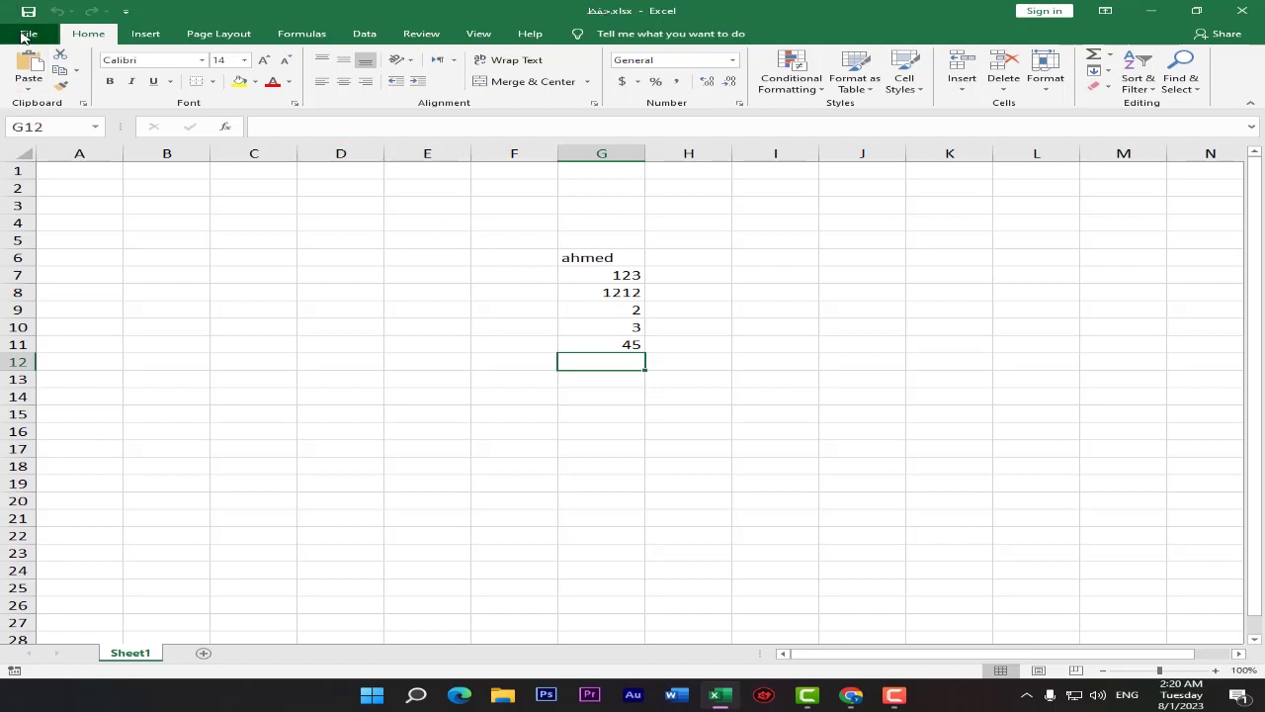
left_click(29, 33)
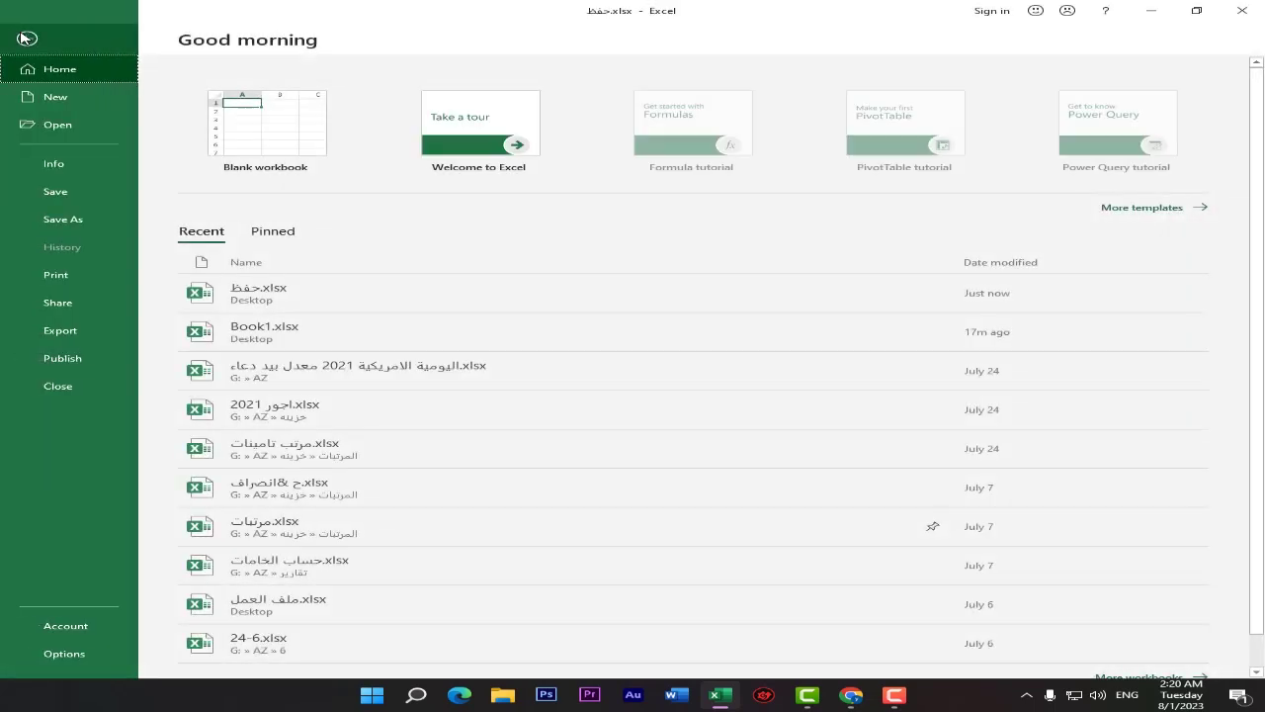
left_click(65, 219)
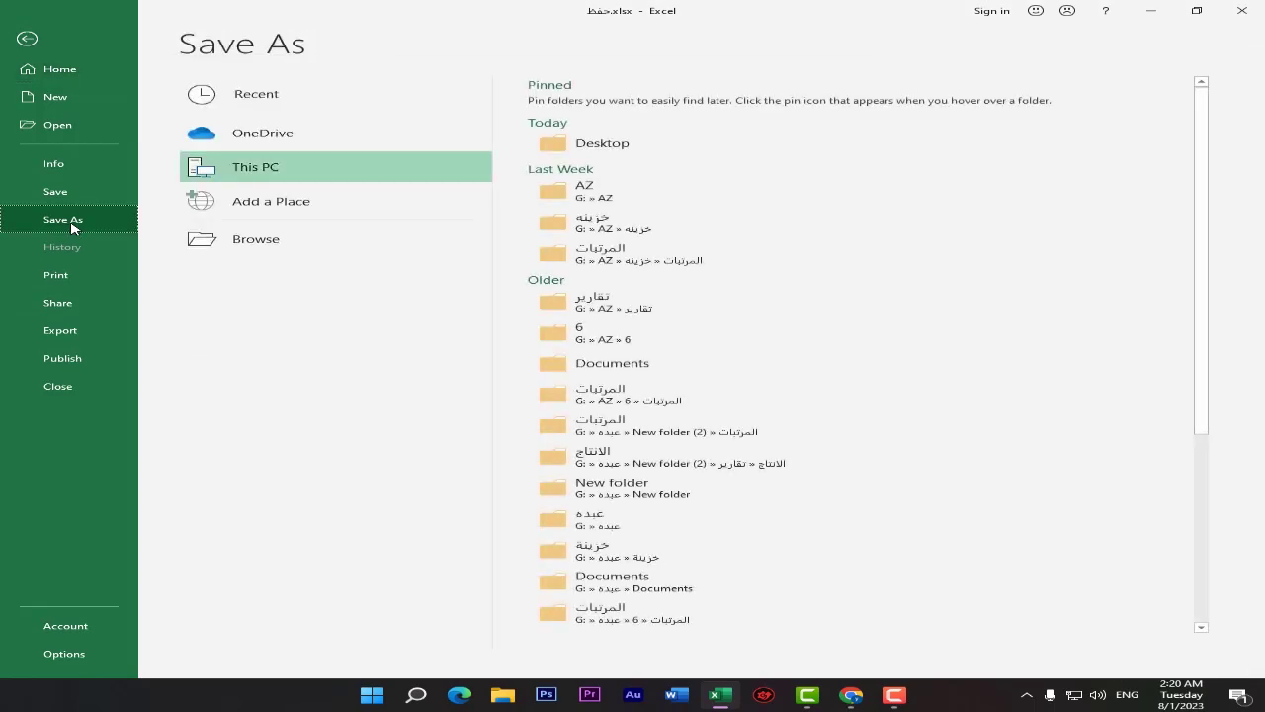
left_click(25, 41)
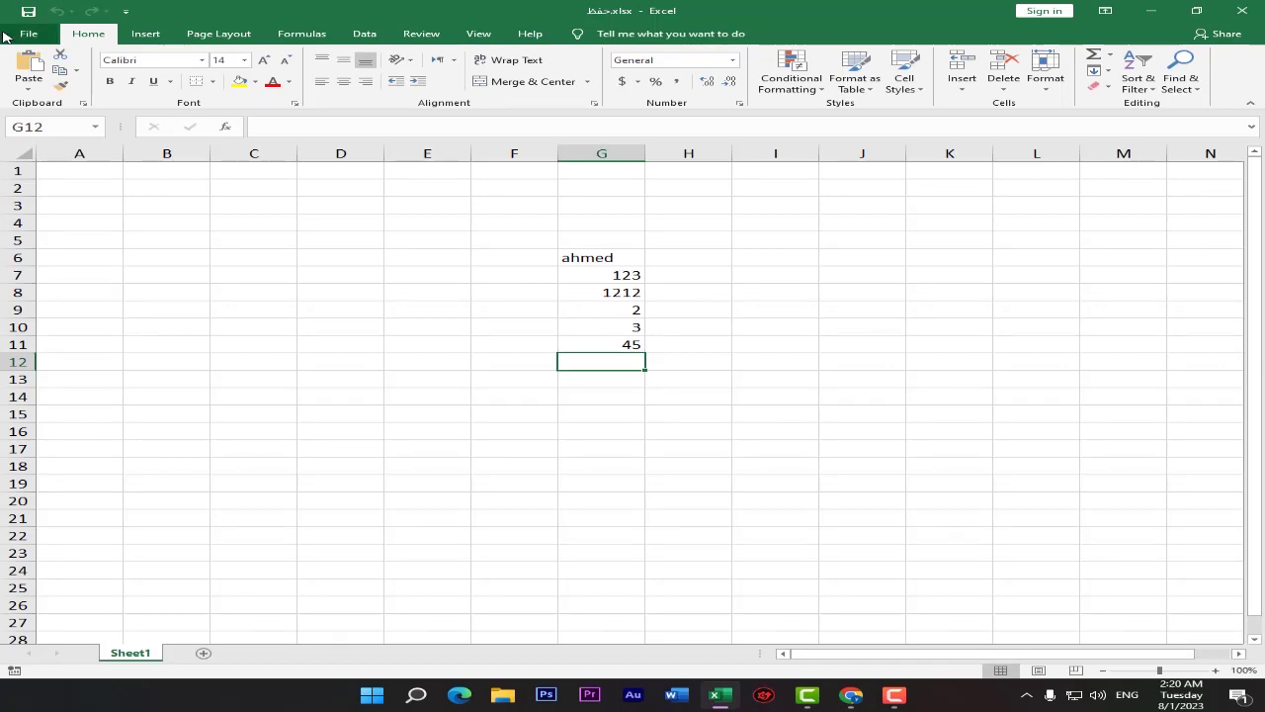
left_click(28, 33)
left_click(75, 216)
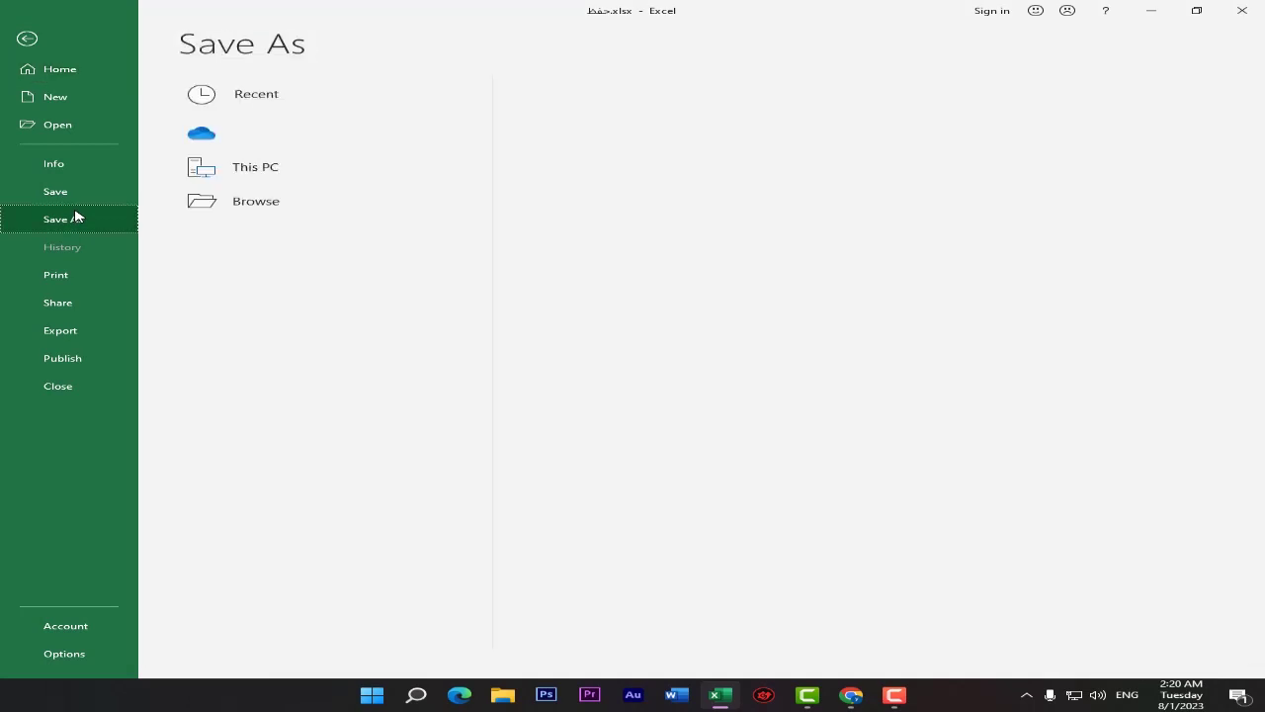
left_click(299, 255)
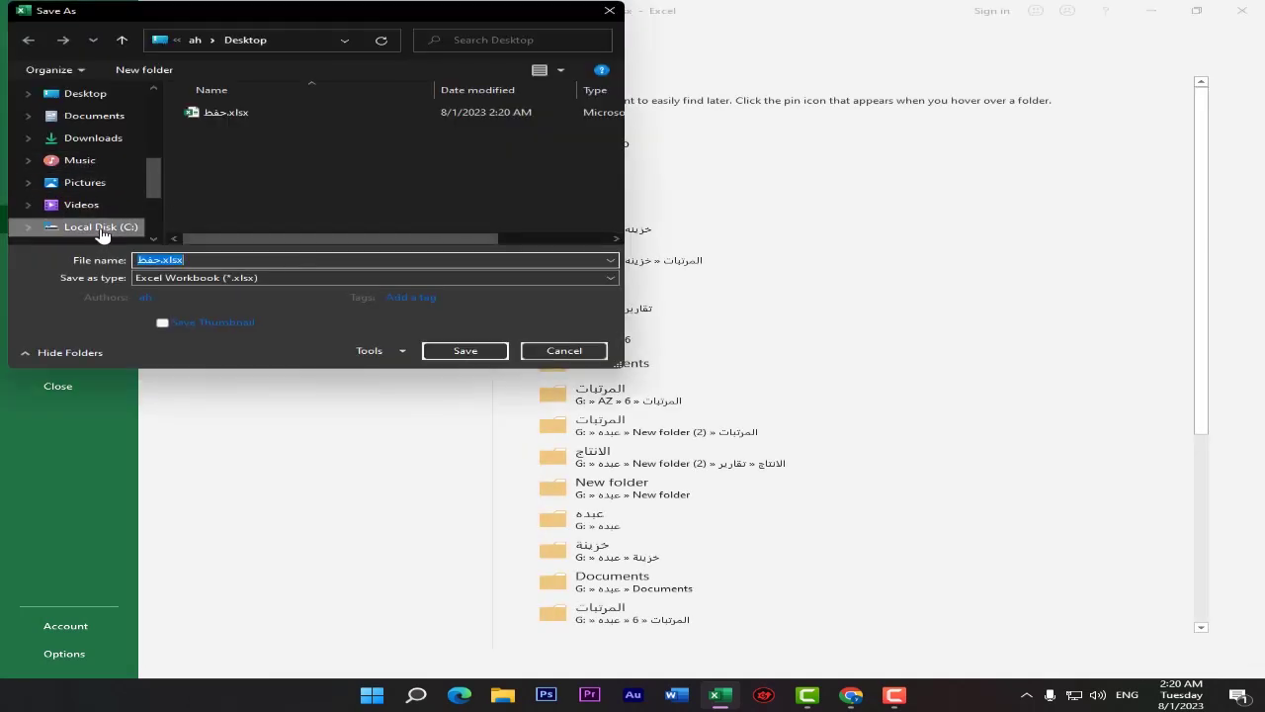
mouse_move(153, 177)
left_mouse_down()
mouse_move(129, 124)
mouse_move(156, 150)
mouse_move(170, 219)
left_mouse_up()
left_click(77, 145)
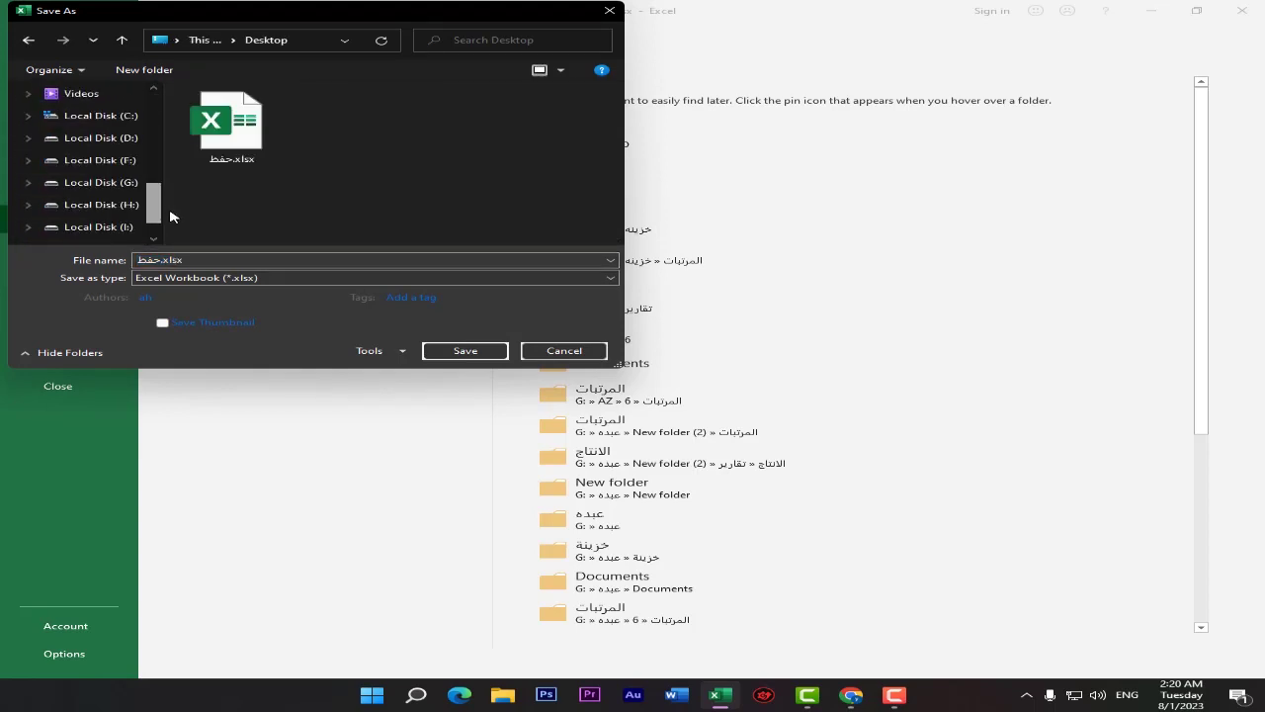
left_click(585, 358)
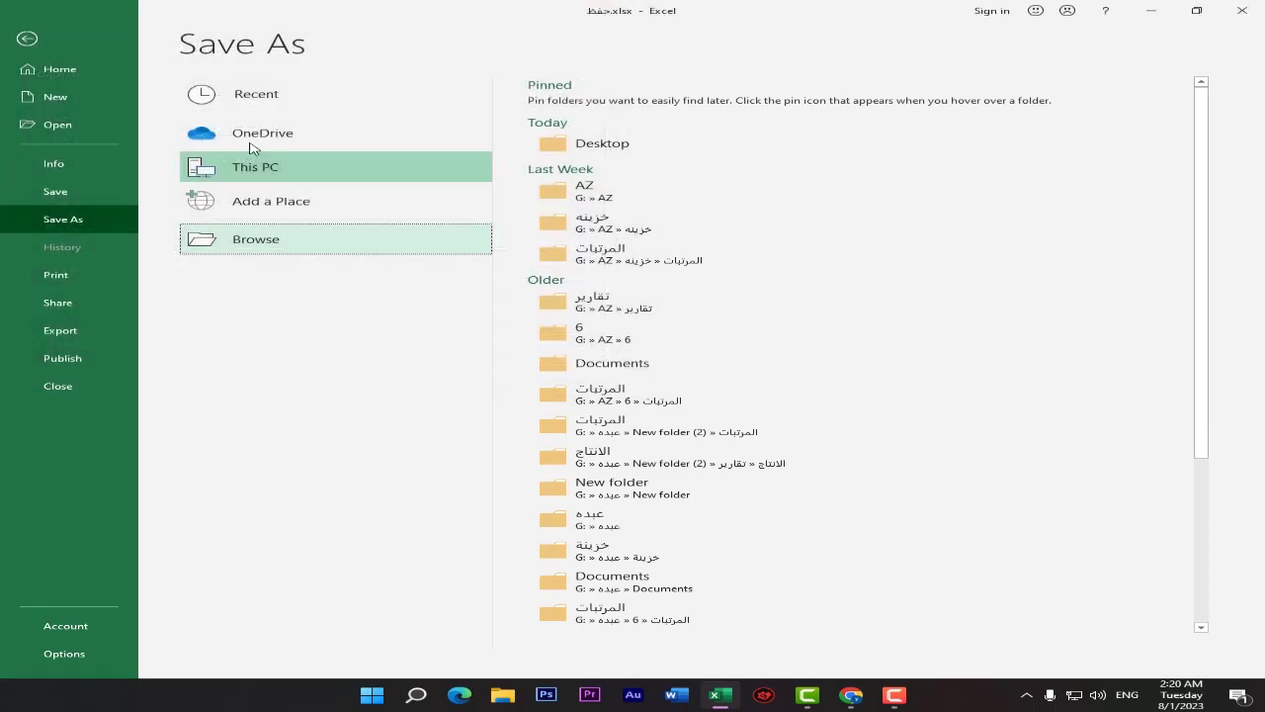
left_click(282, 146)
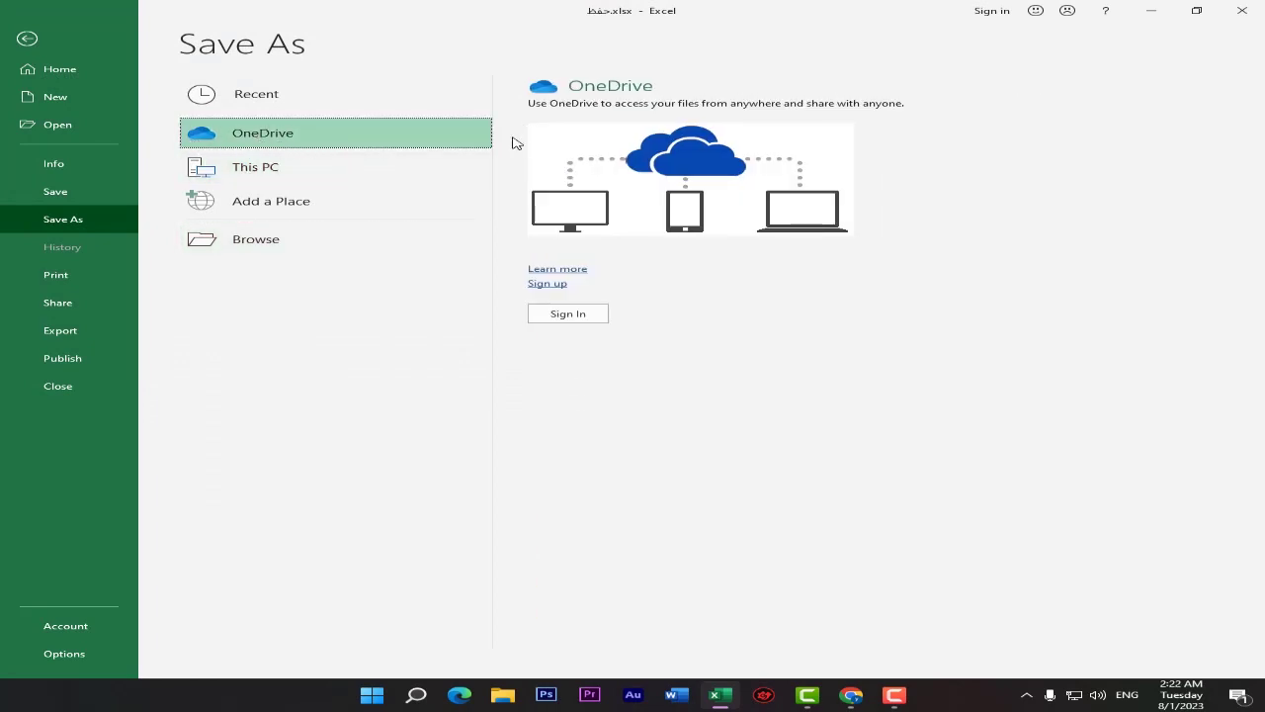
left_click(28, 39)
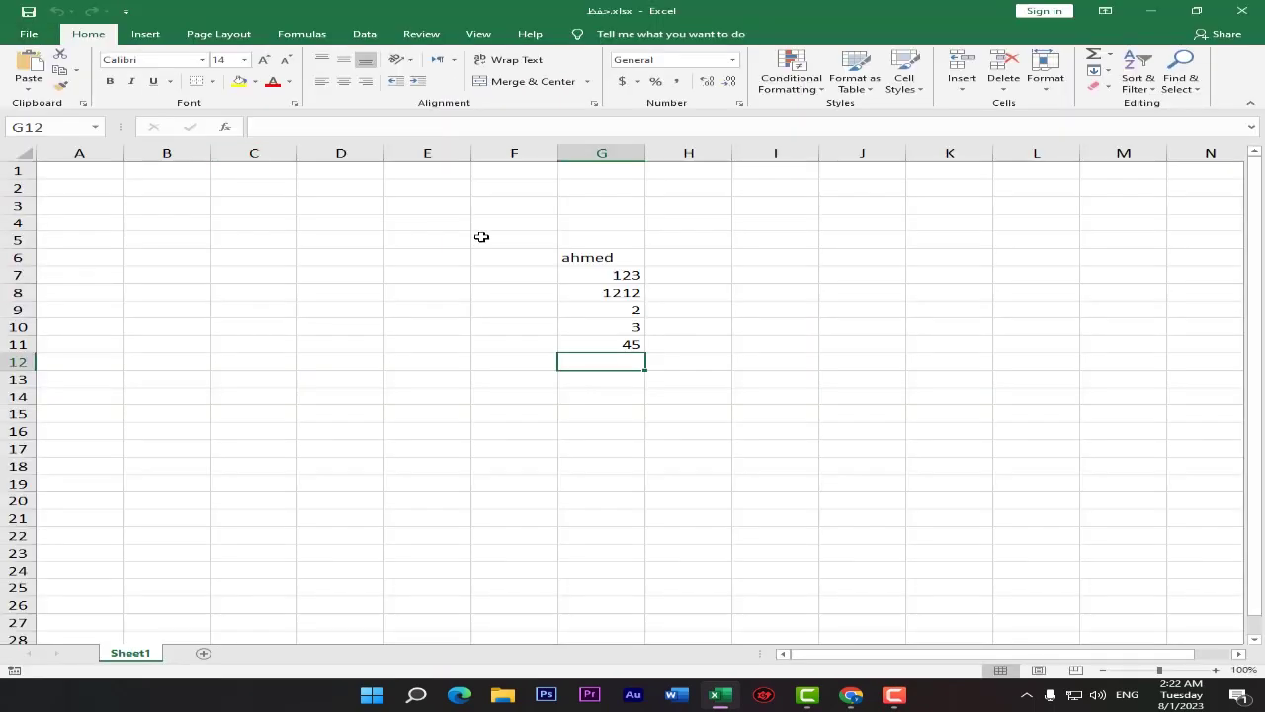
Step: Clear G6:G11, select F6, and show the File Home page with recent workbooks
left_click_drag(593, 257, 614, 338)
key("Delete")
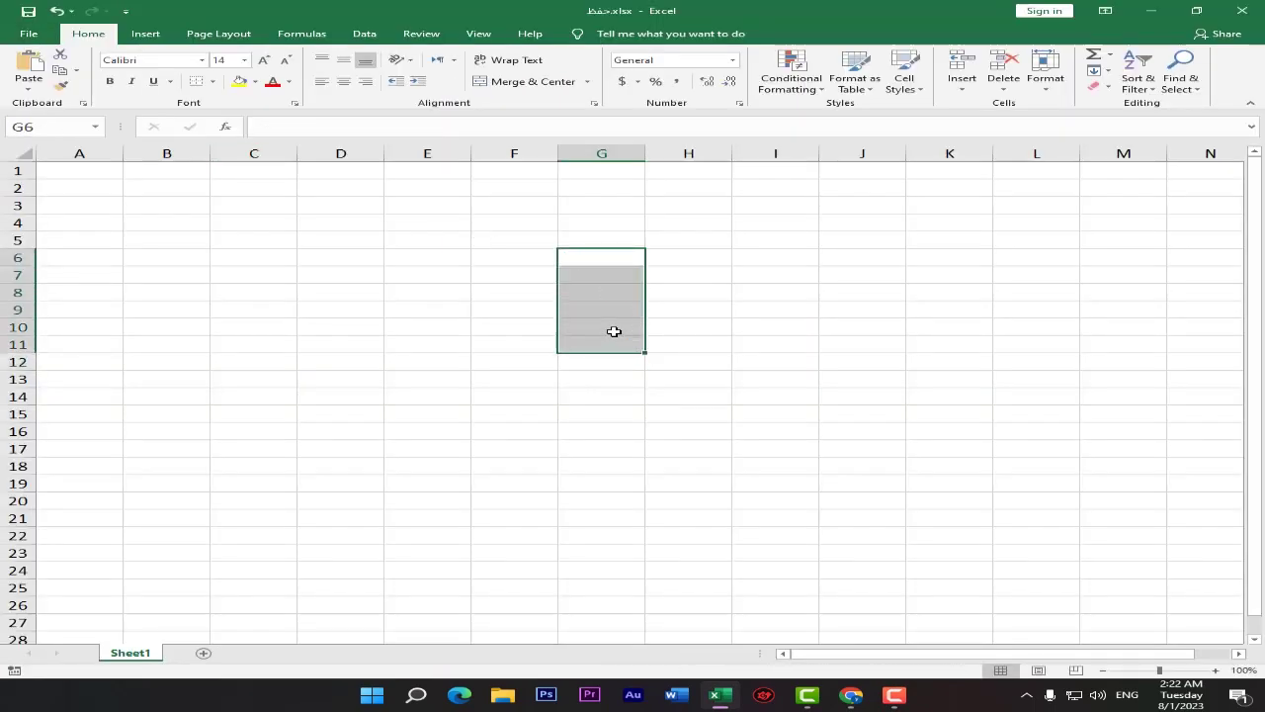
left_click(739, 274)
left_click(526, 261)
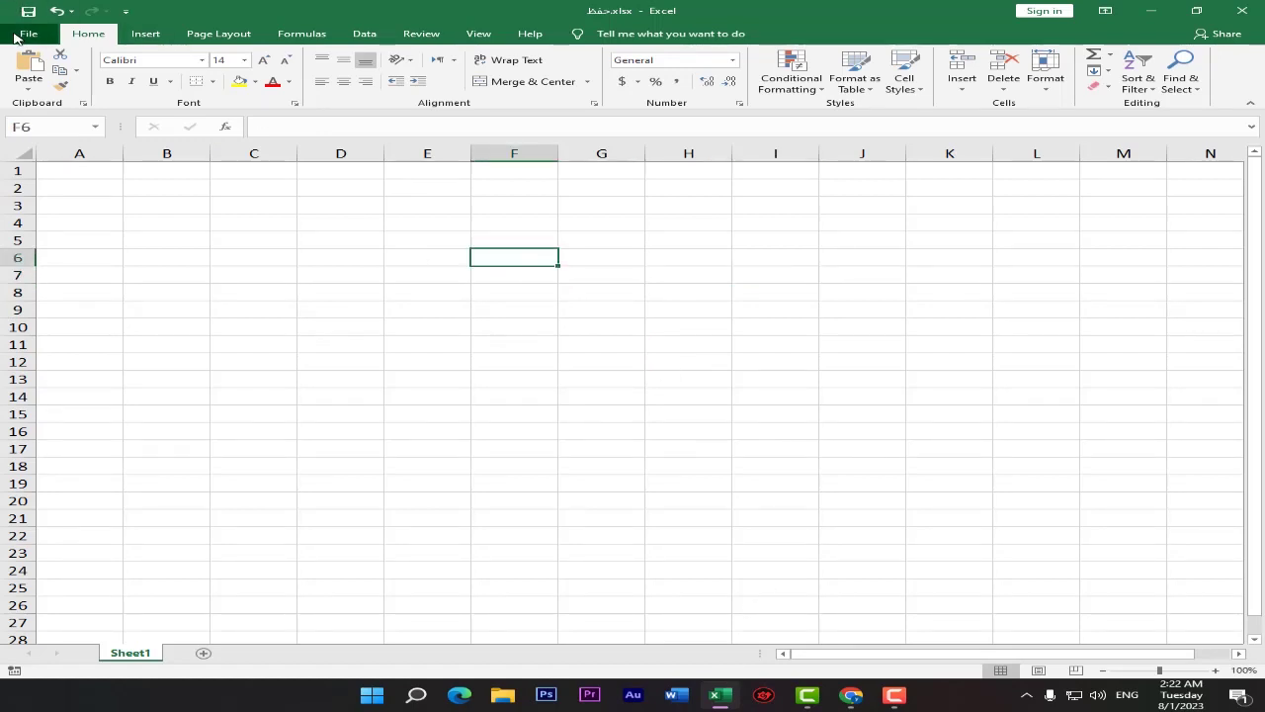
left_click(26, 33)
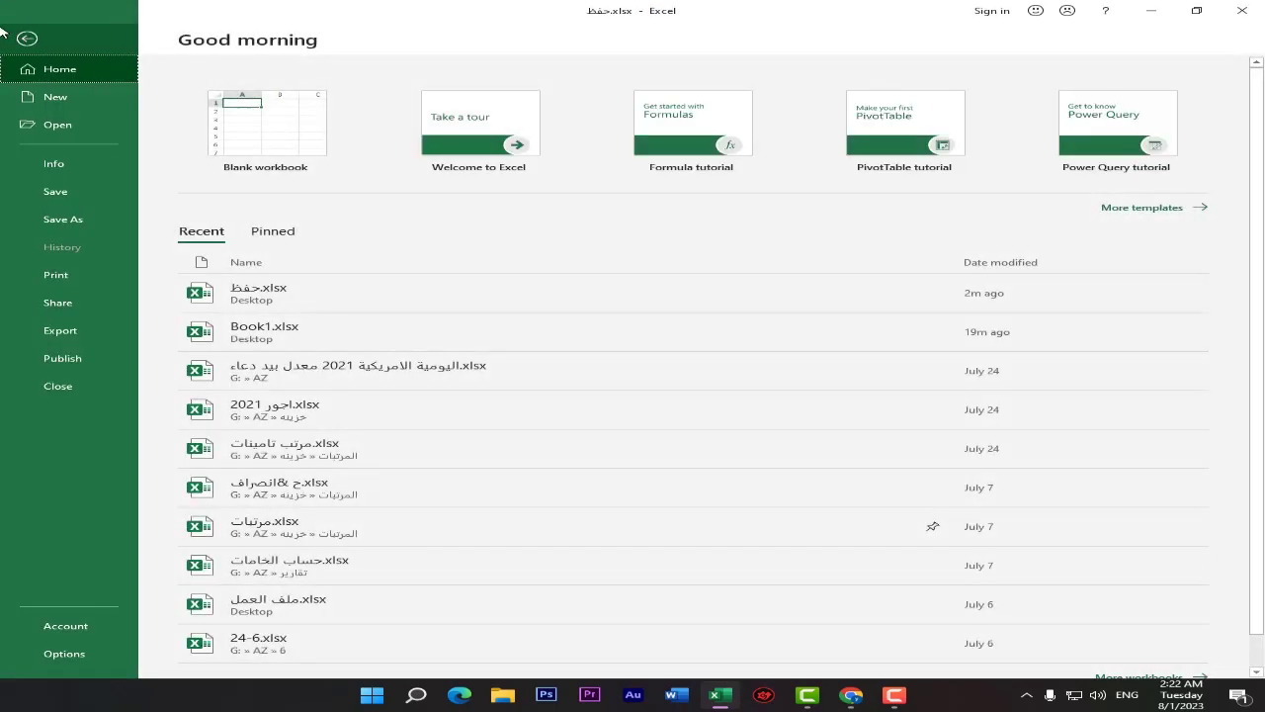
Step: Start a blank Book1 workbook and close حفظ.xlsx with Don't Save
left_click(278, 123)
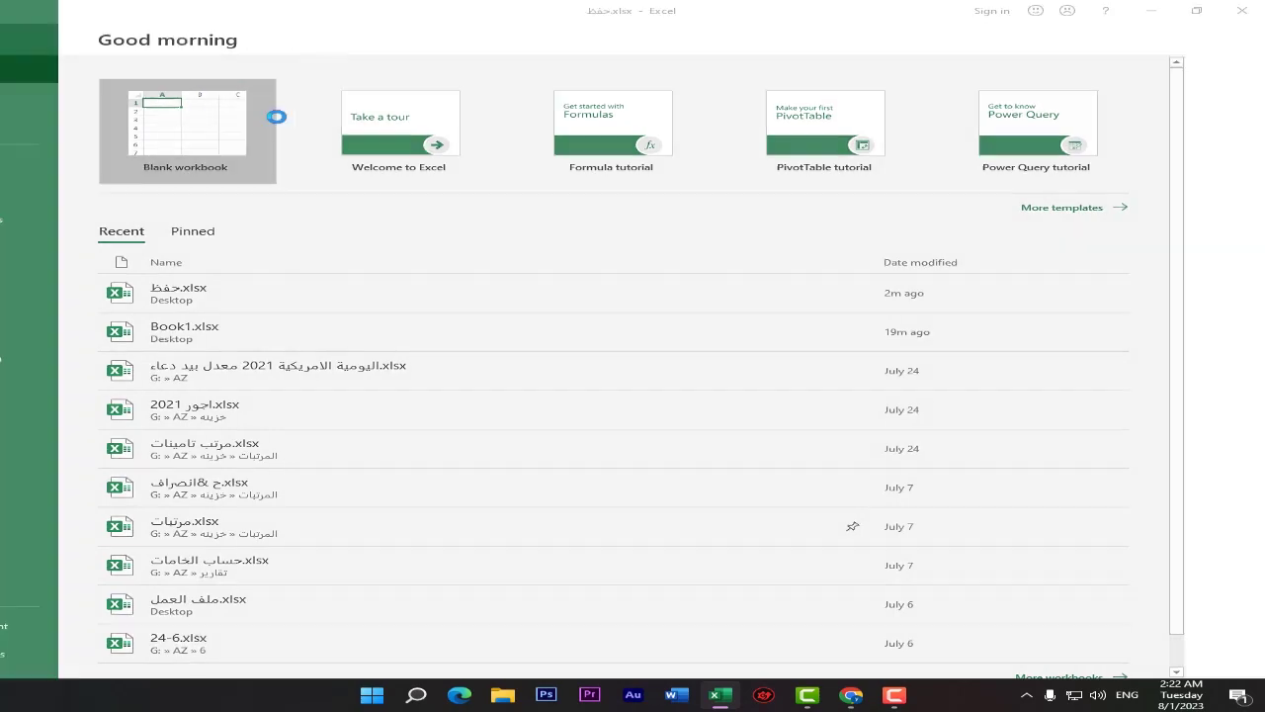
double_click(790, 20)
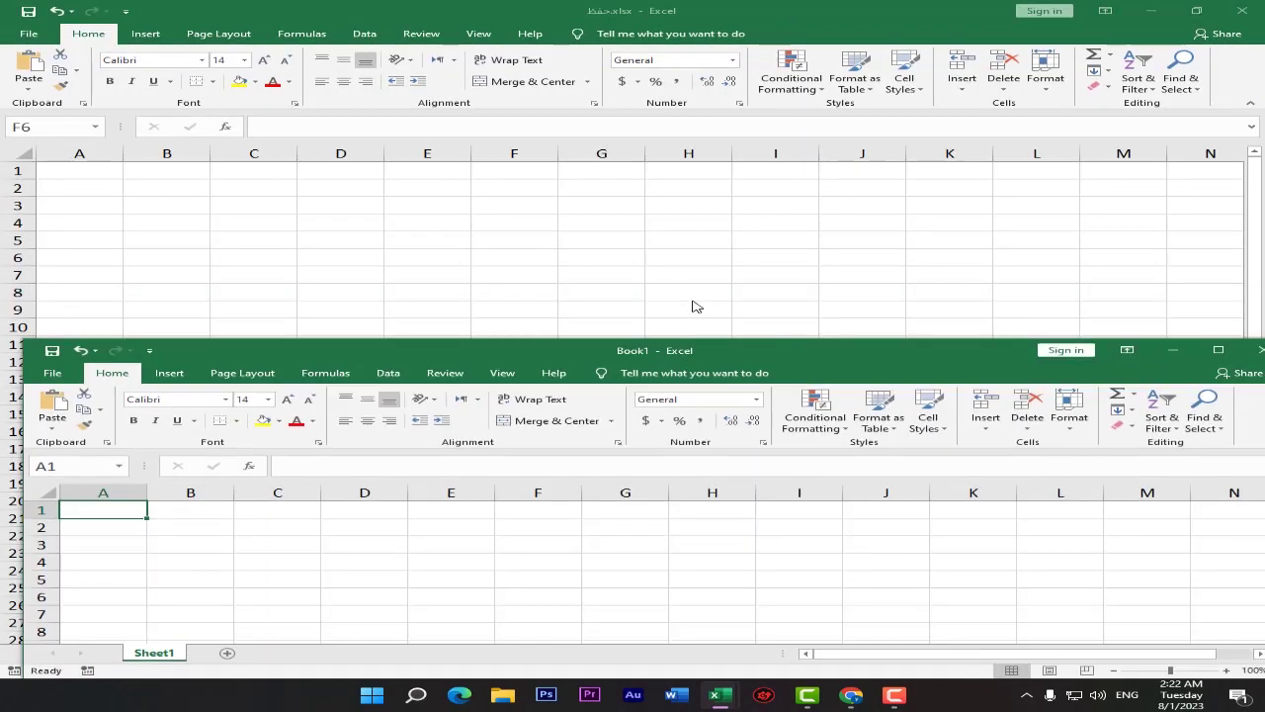
left_click_drag(712, 339, 675, 122)
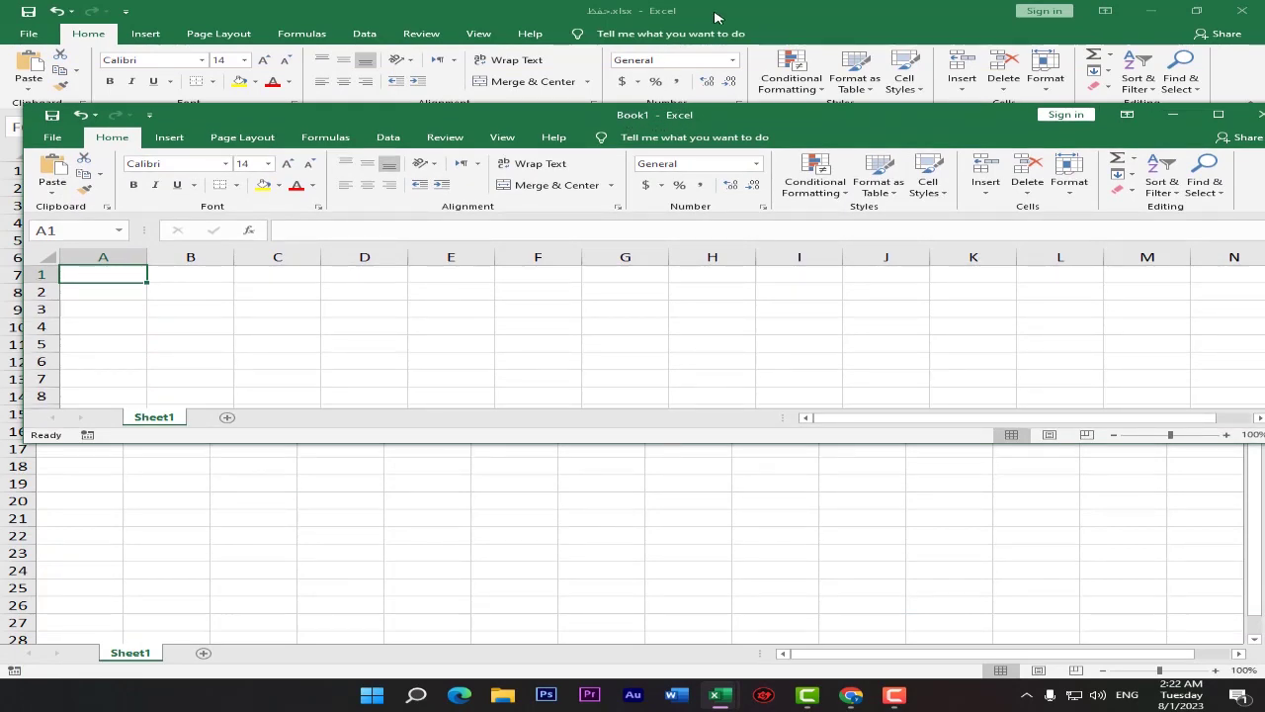
left_click(1246, 11)
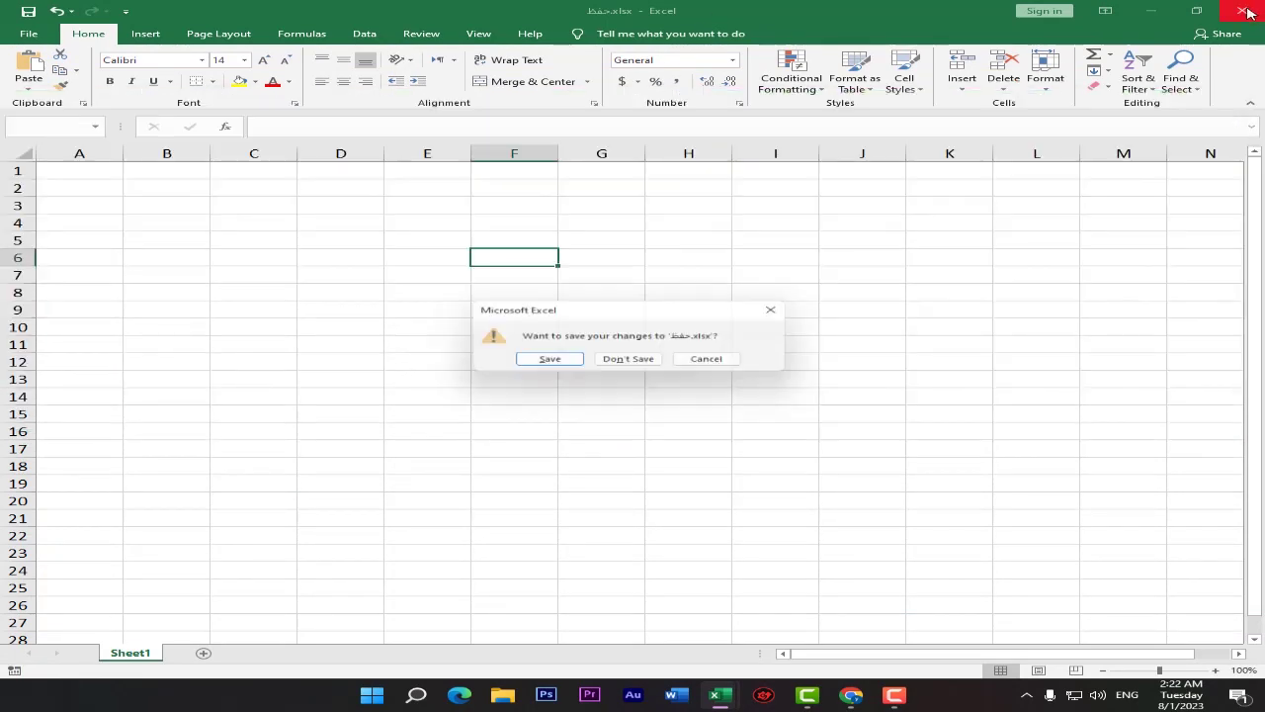
left_click(640, 362)
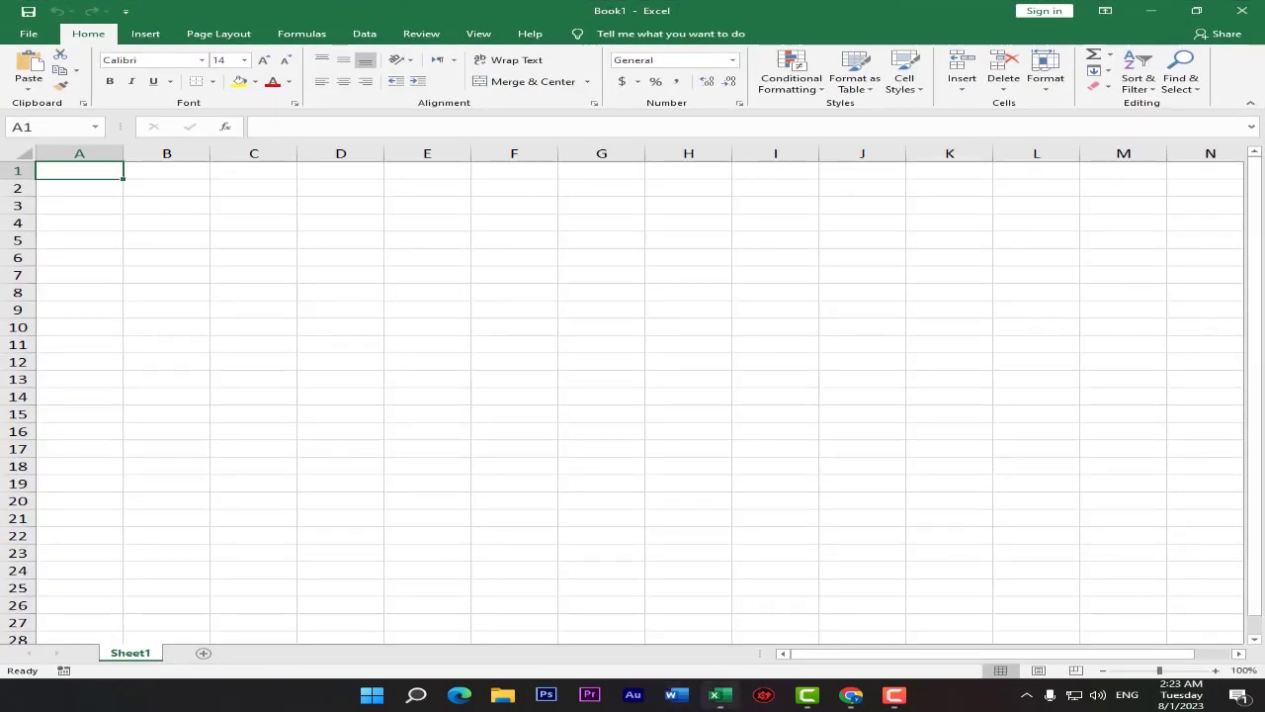
Step: Launch Book2 from the taskbar Excel icon, close it, and show Book1's File start page
right_click(721, 695)
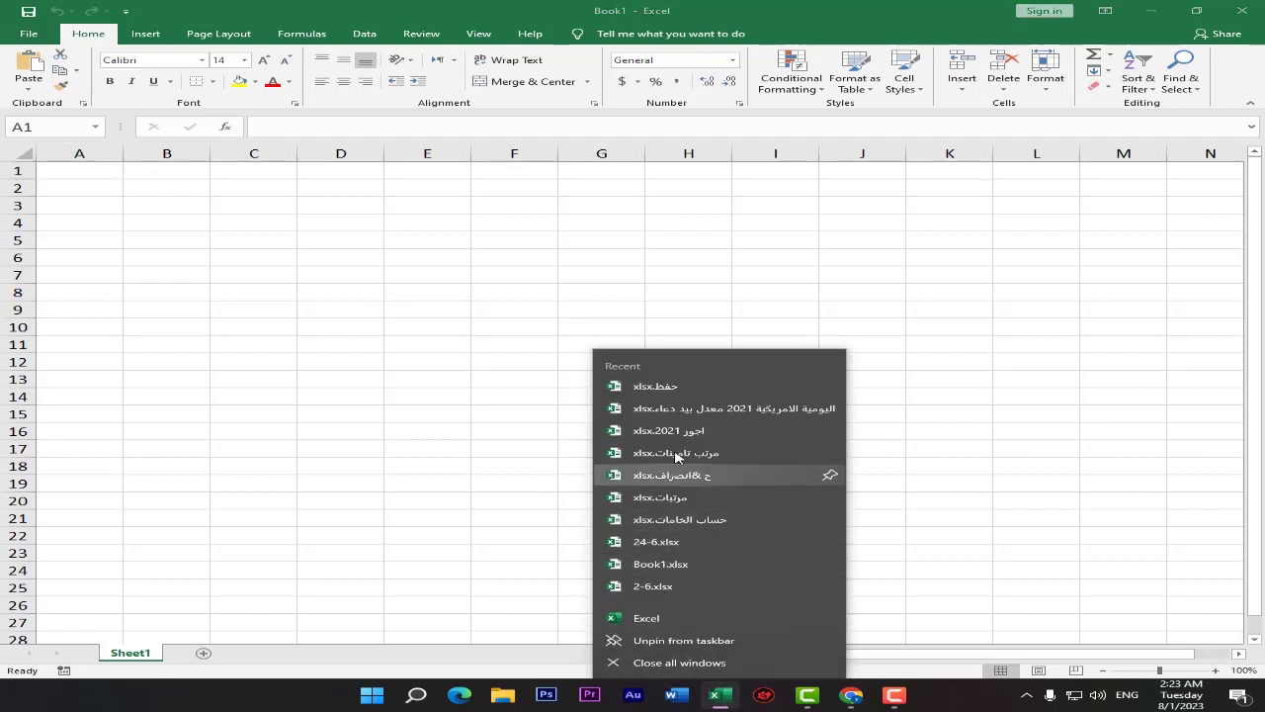
left_click(648, 623)
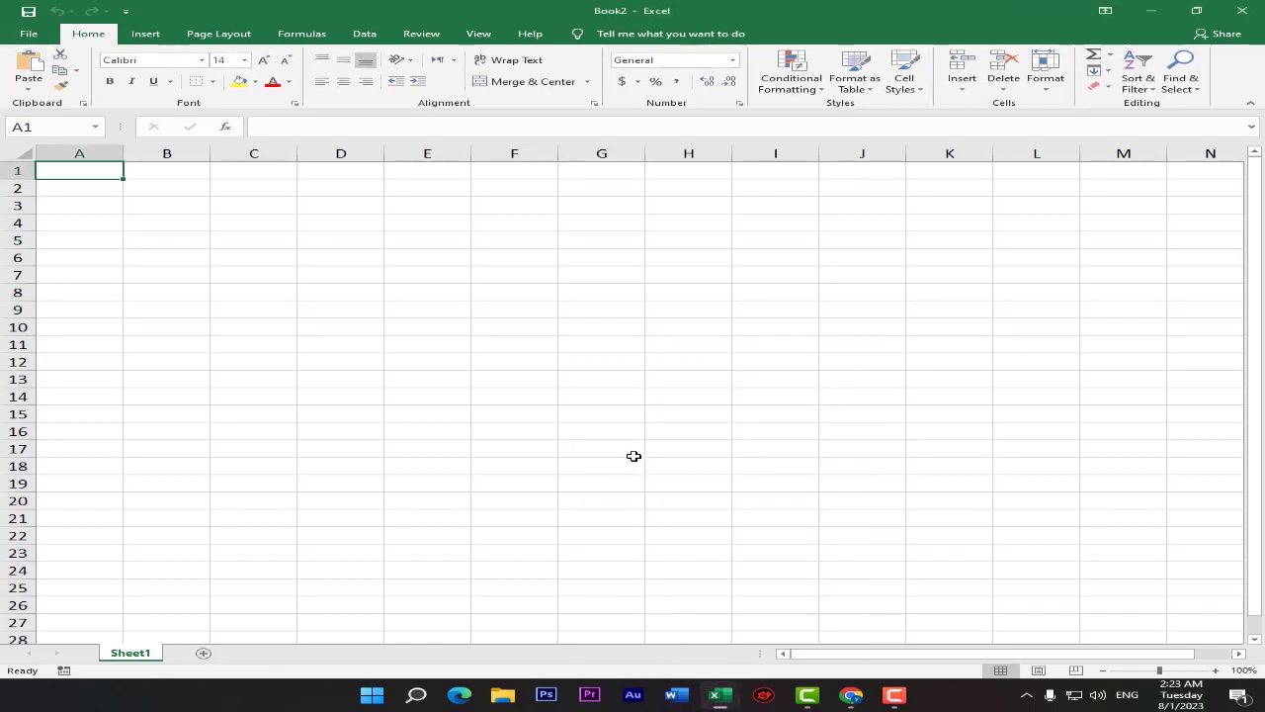
double_click(762, 13)
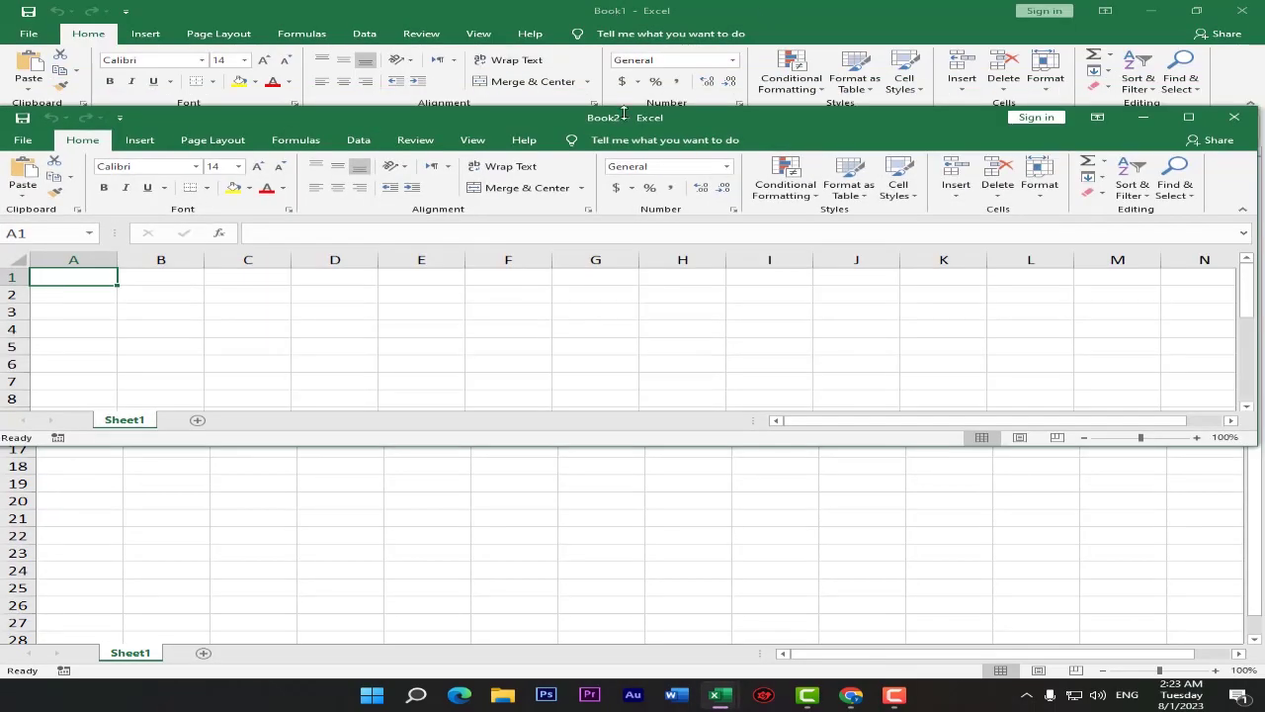
left_click_drag(624, 117, 568, 121)
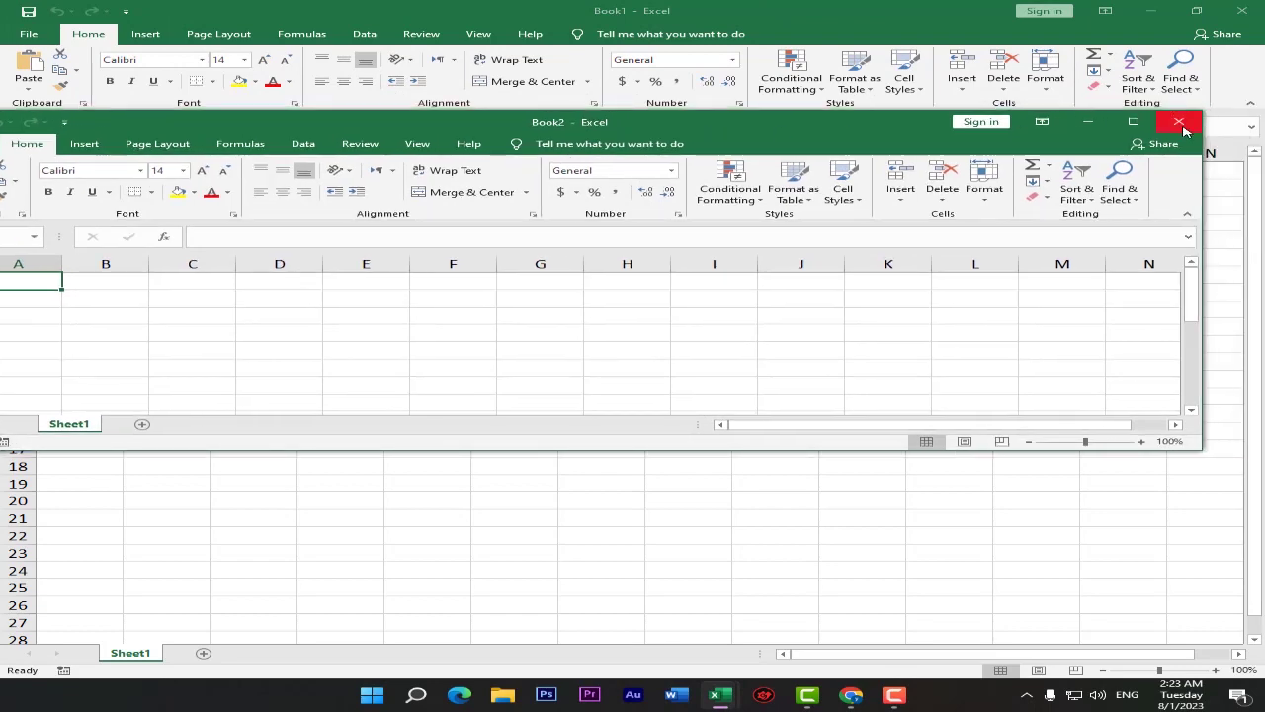
left_click(1179, 122)
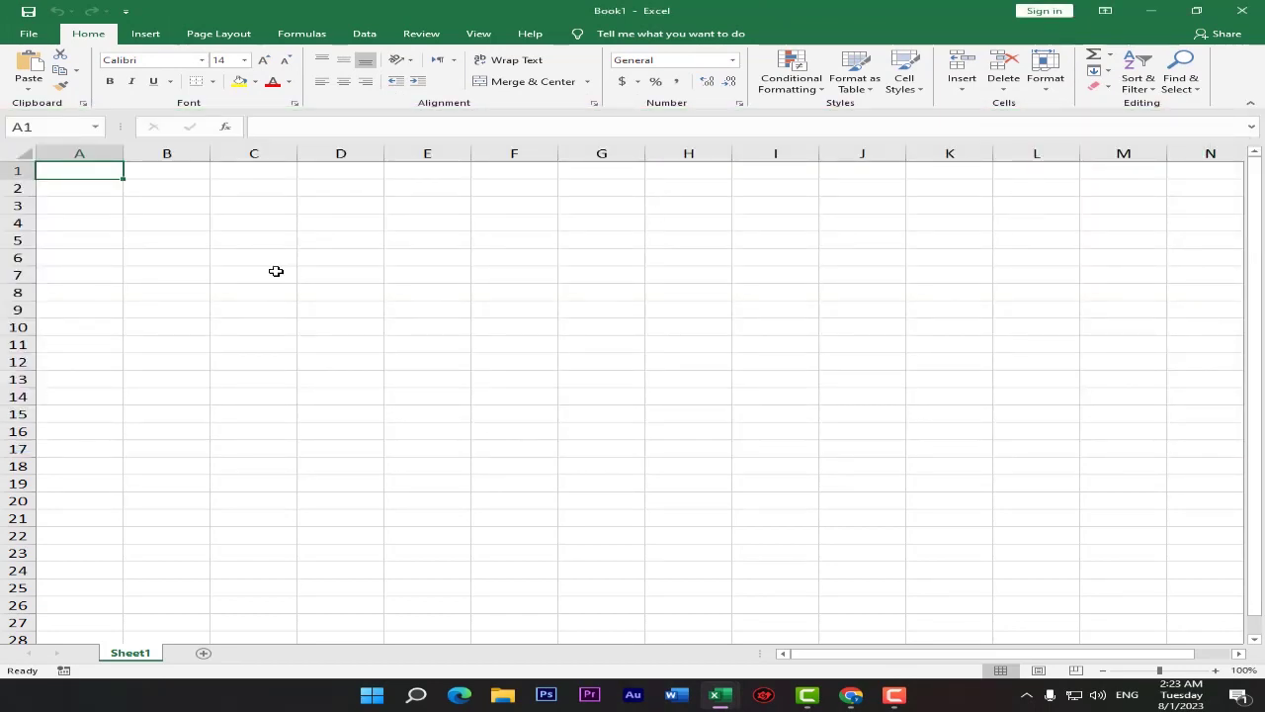
left_click(29, 34)
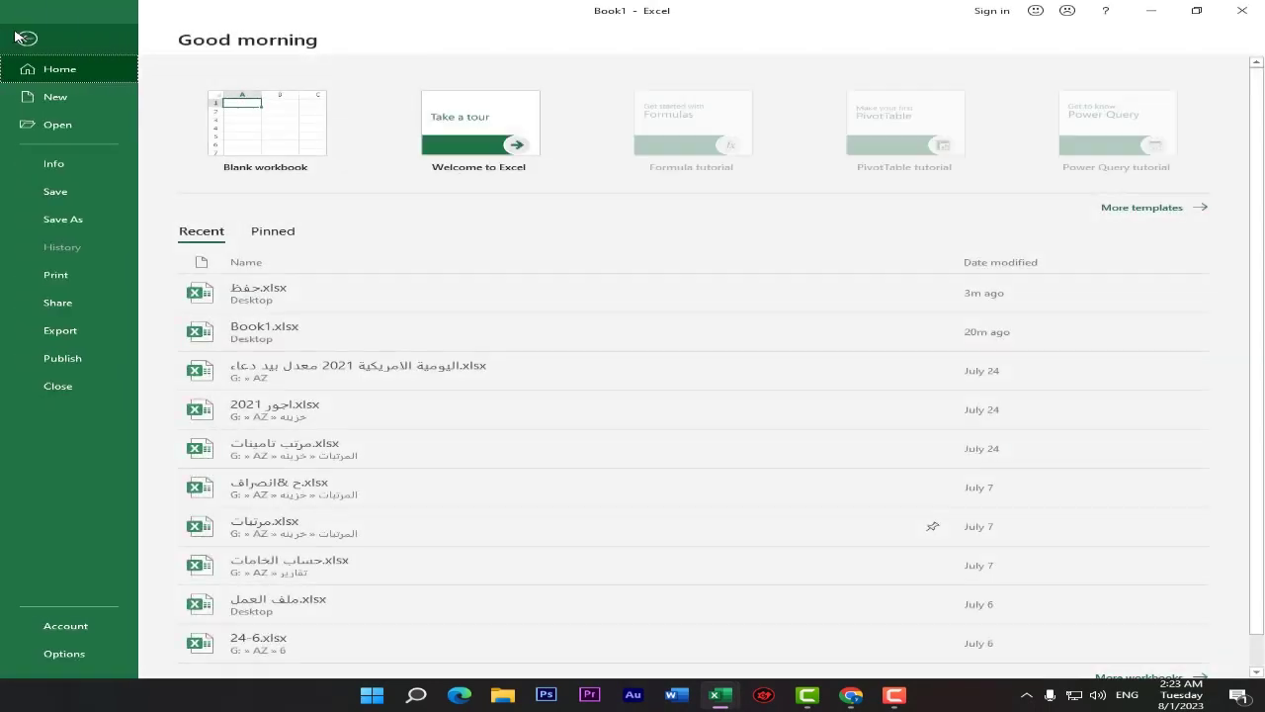
Step: Create a blank workbook from New, select G7, then open Book4 with Ctrl+N and close it
left_click(55, 99)
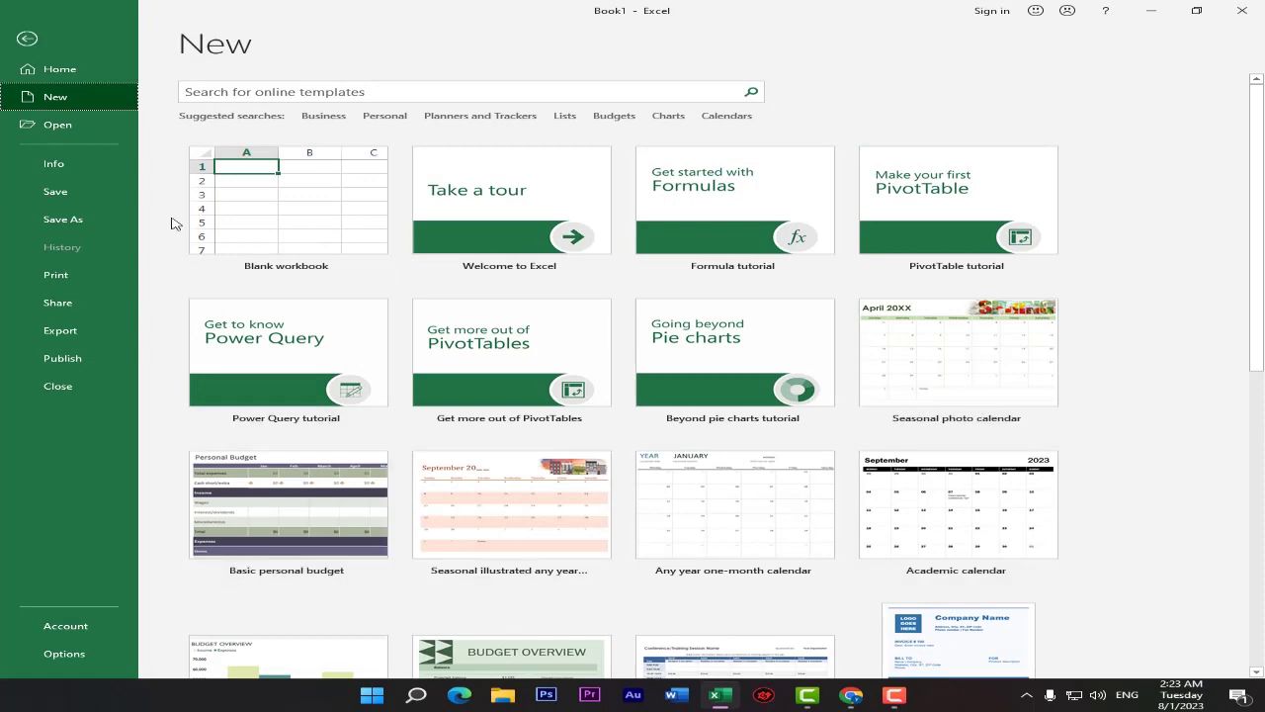
left_click(289, 218)
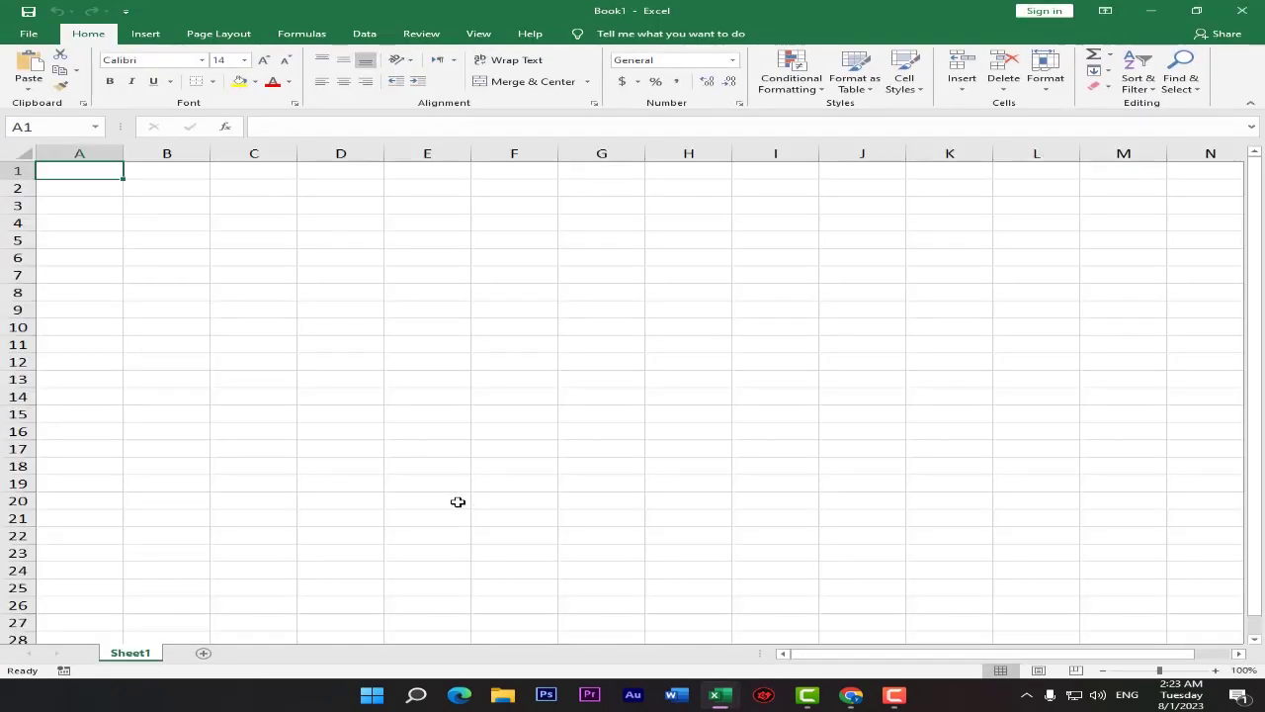
left_click(613, 278)
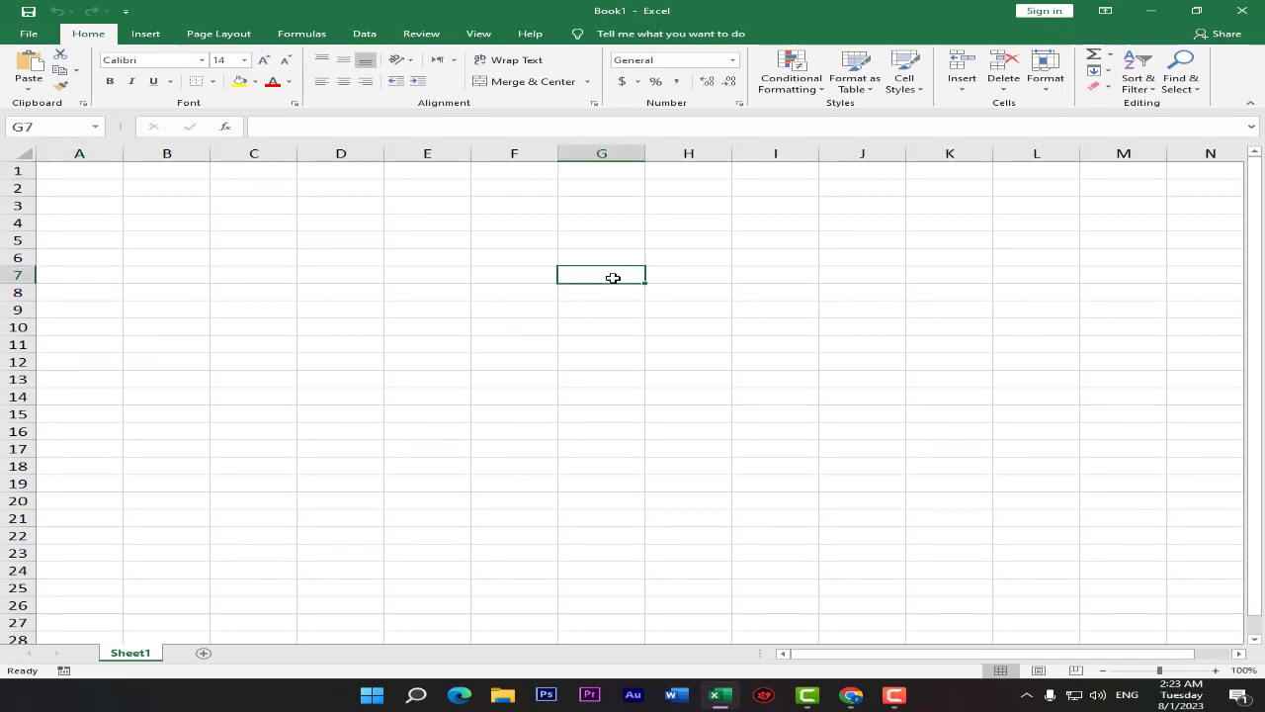
key("ctrl+n")
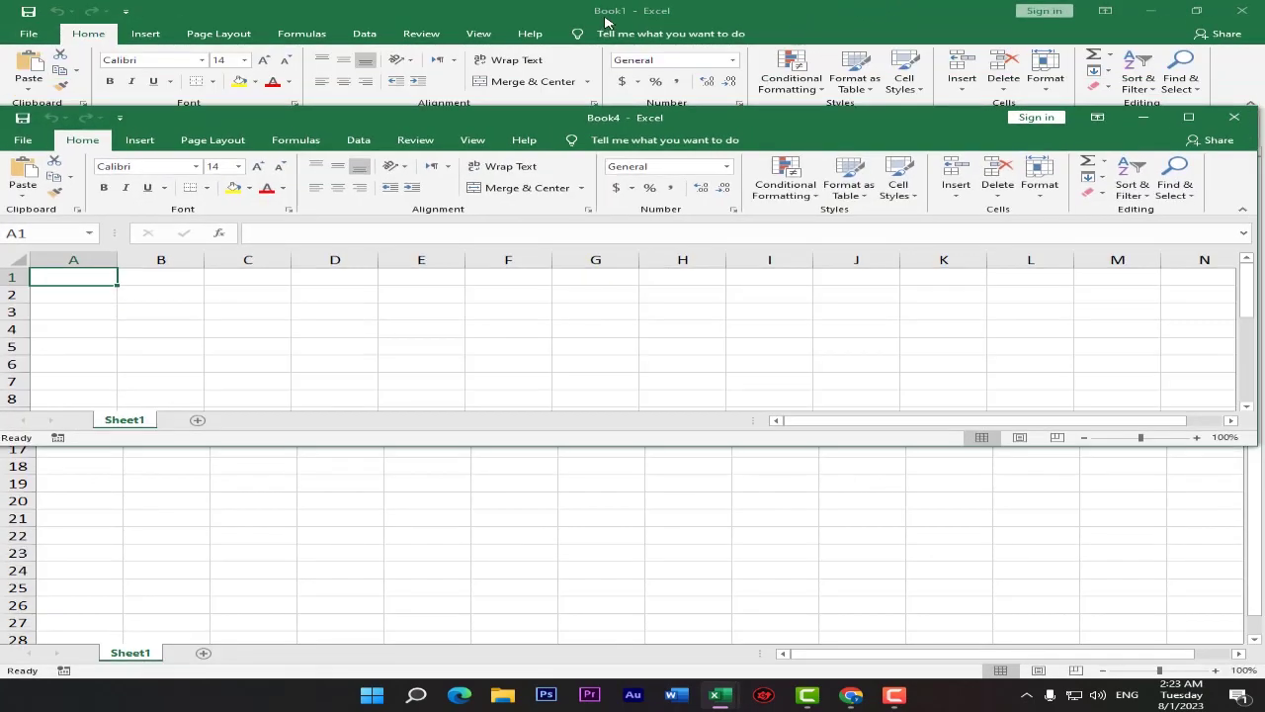
left_click_drag(758, 122, 658, 144)
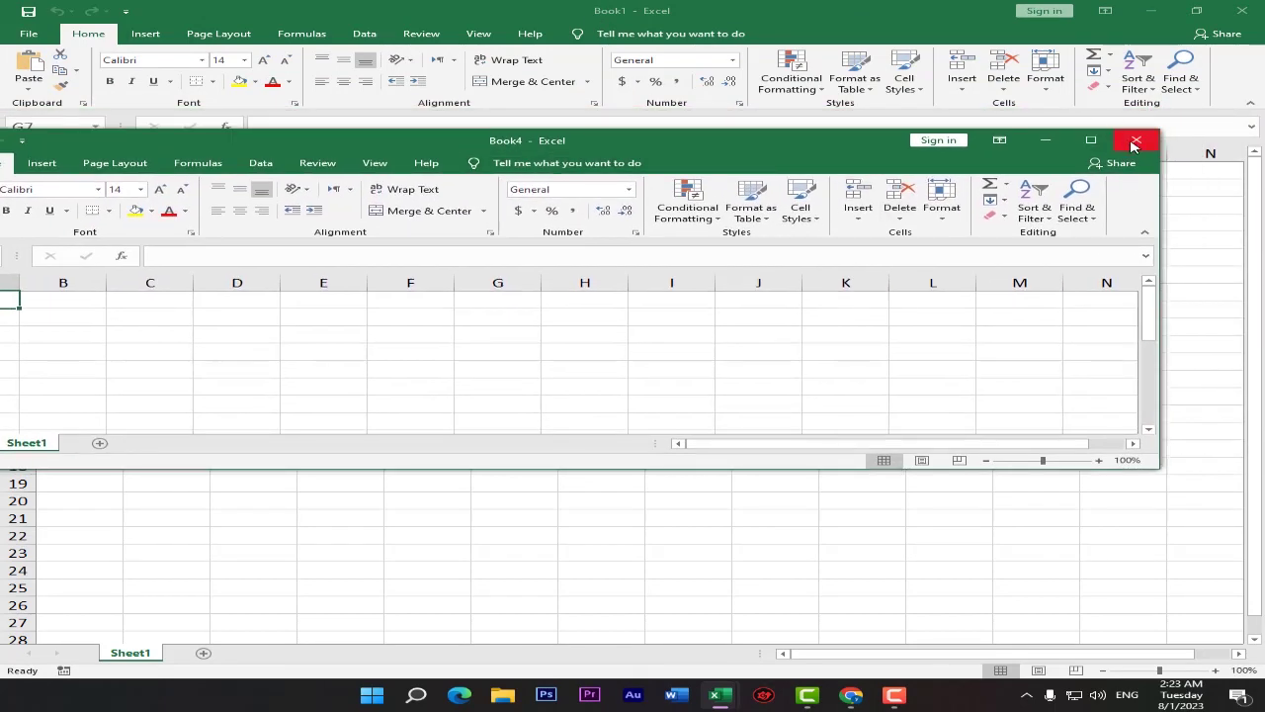
left_click(1134, 143)
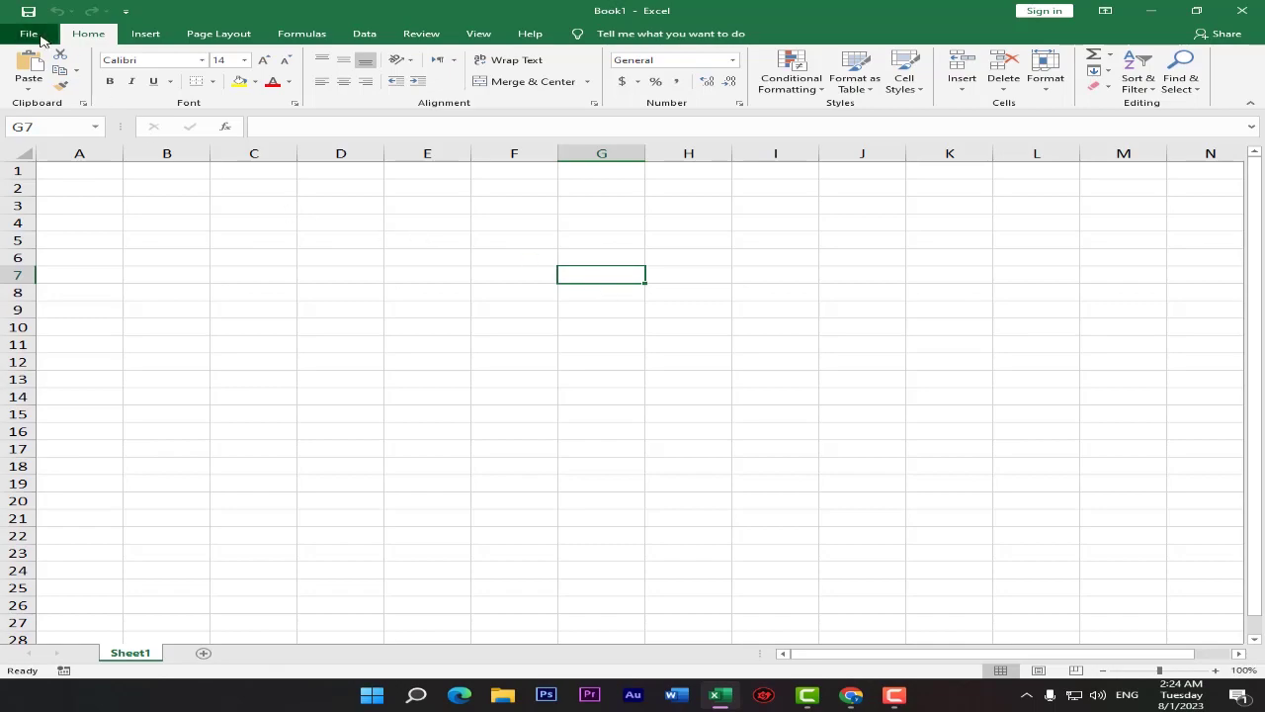
Step: Open حفظ.xlsx from the Desktop via File > Open > Browse, then close it
left_click(41, 41)
left_click(58, 127)
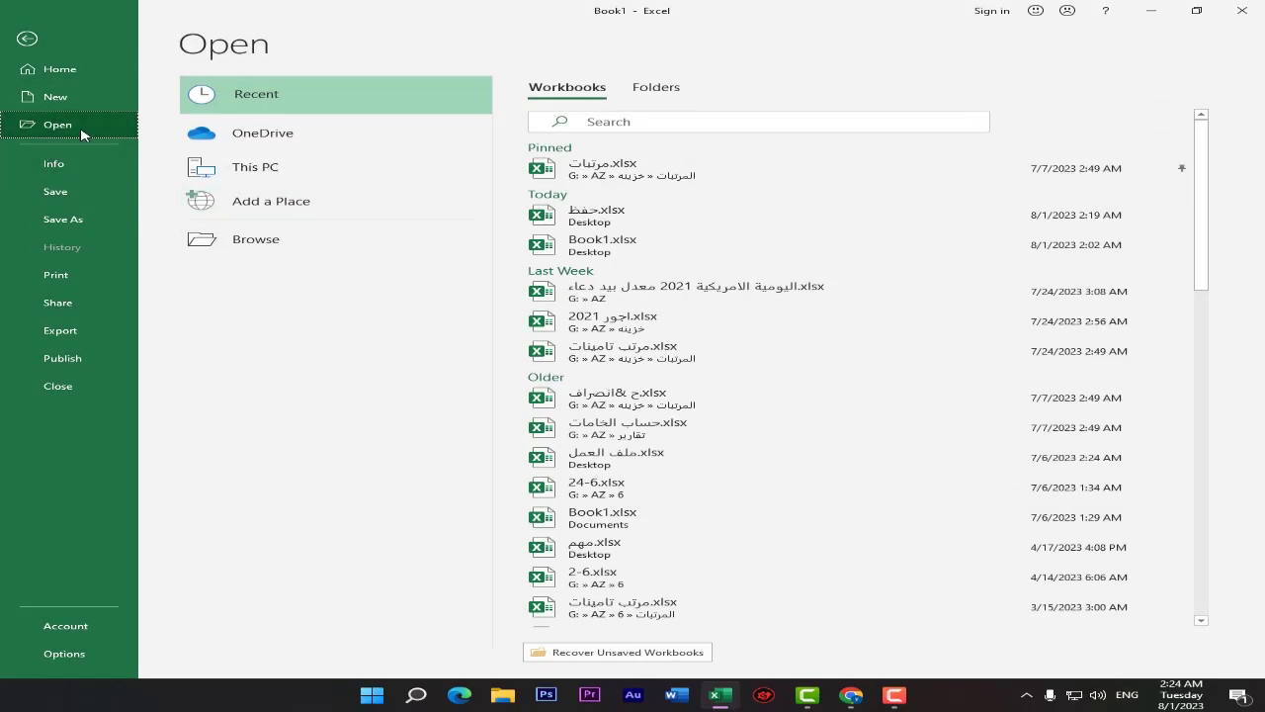
left_click(287, 245)
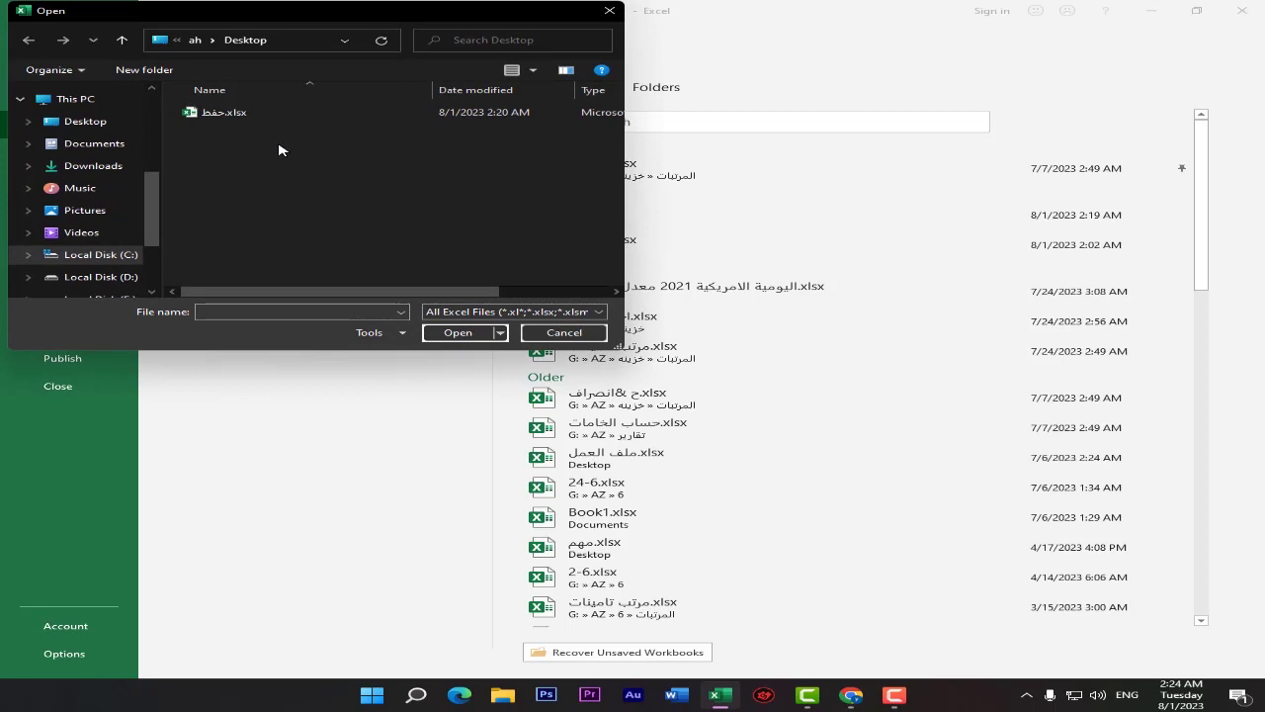
scroll(87, 138, "up", 3)
scroll(87, 133, "up", 2)
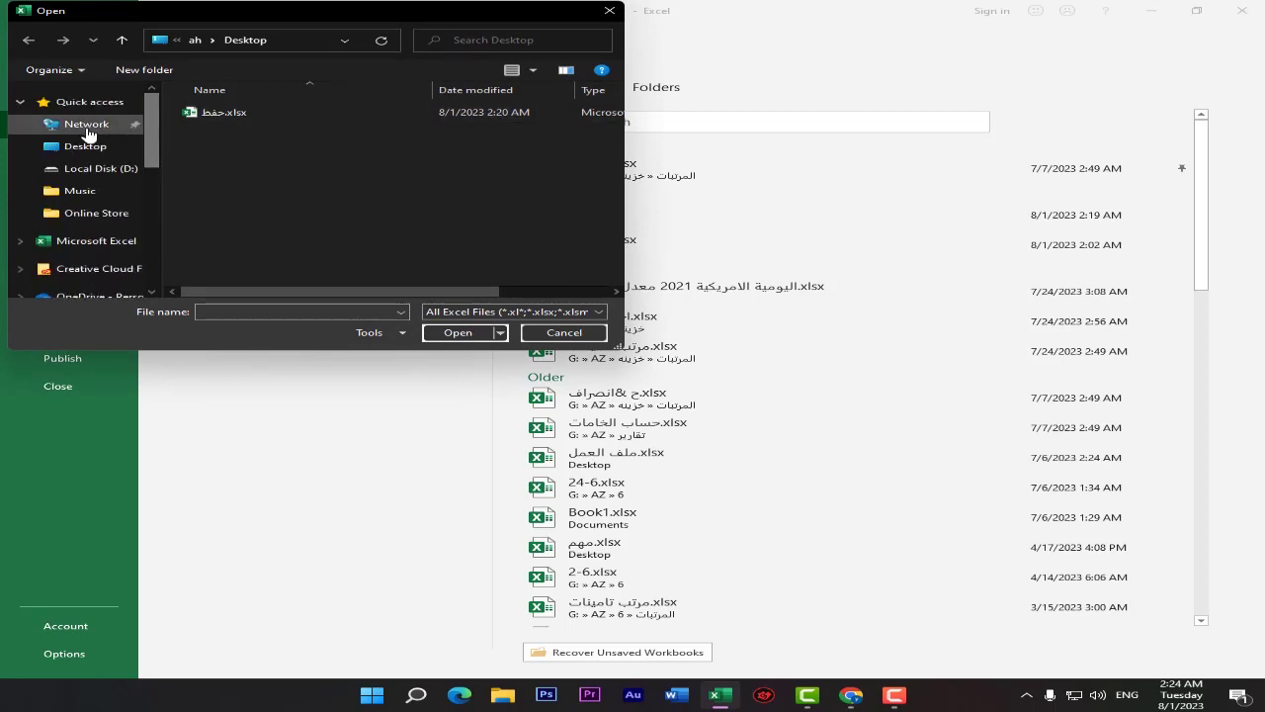
left_click(51, 143)
double_click(229, 124)
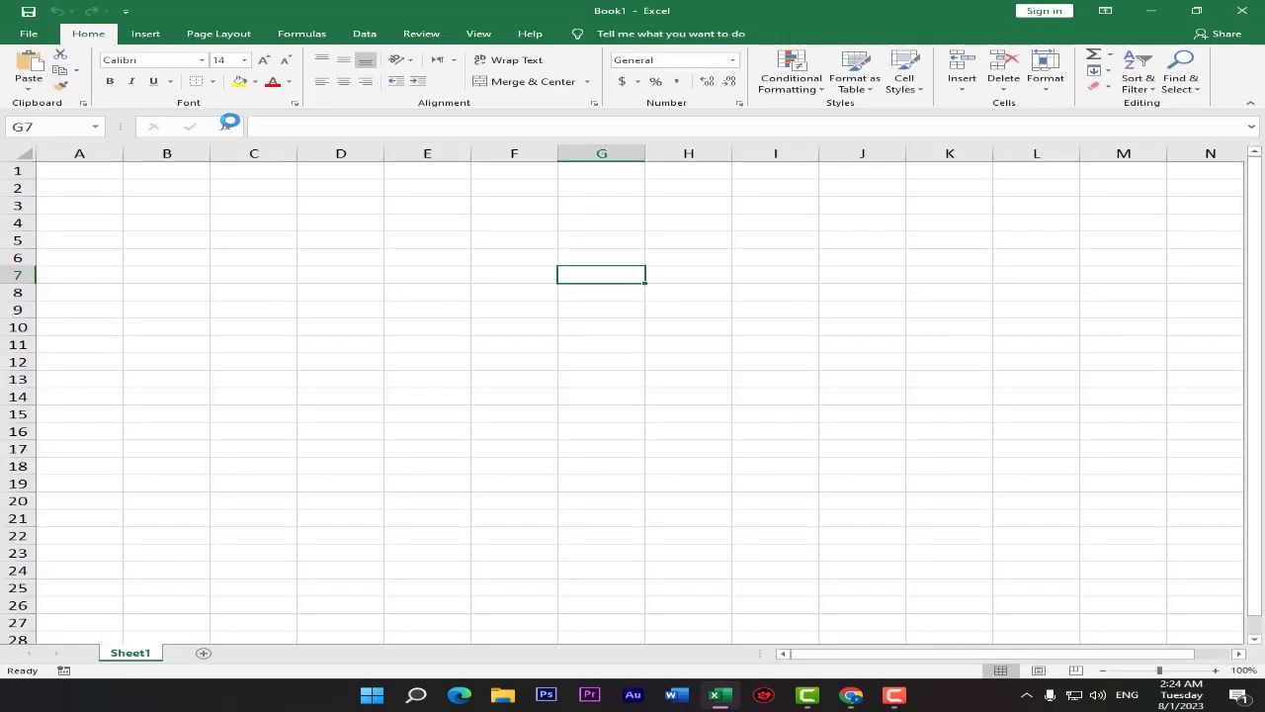
double_click(723, 15)
left_click_drag(718, 121, 752, 211)
left_click(1261, 209)
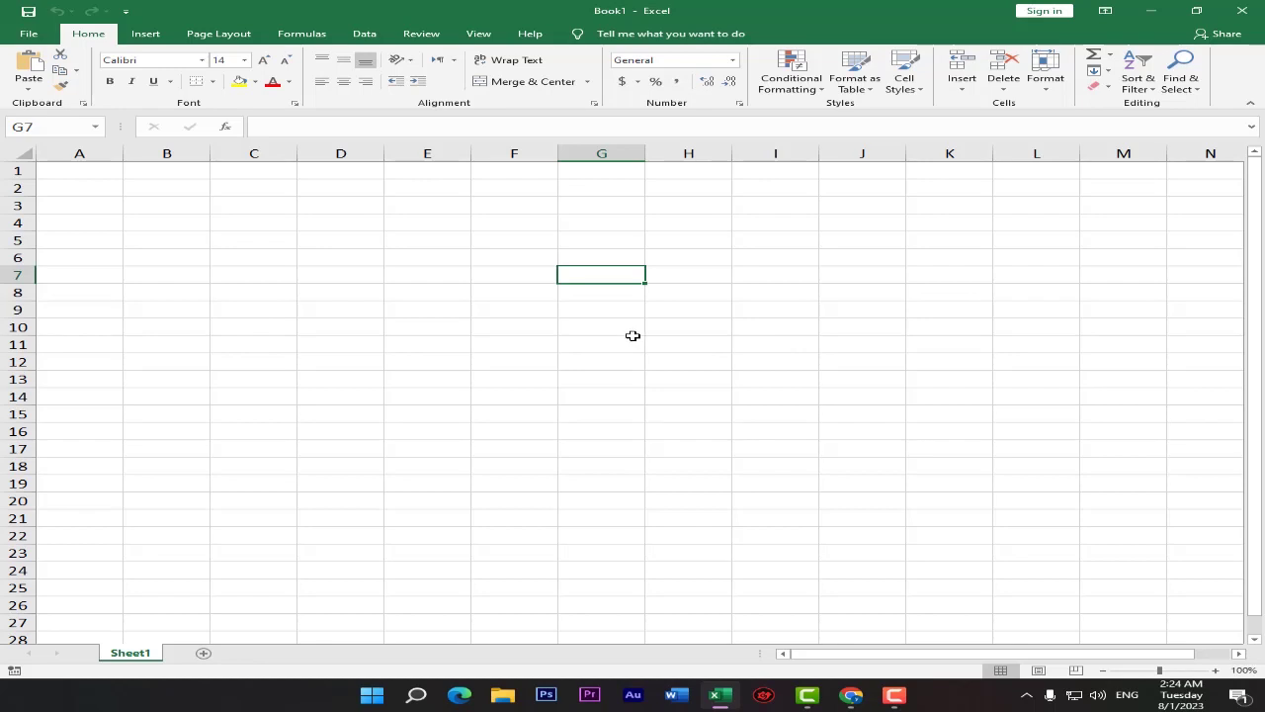
Step: Reopen حفظ.xlsx with Ctrl+O, then close it, the data workbook and Book1 with Ctrl+W
key("ctrl+o")
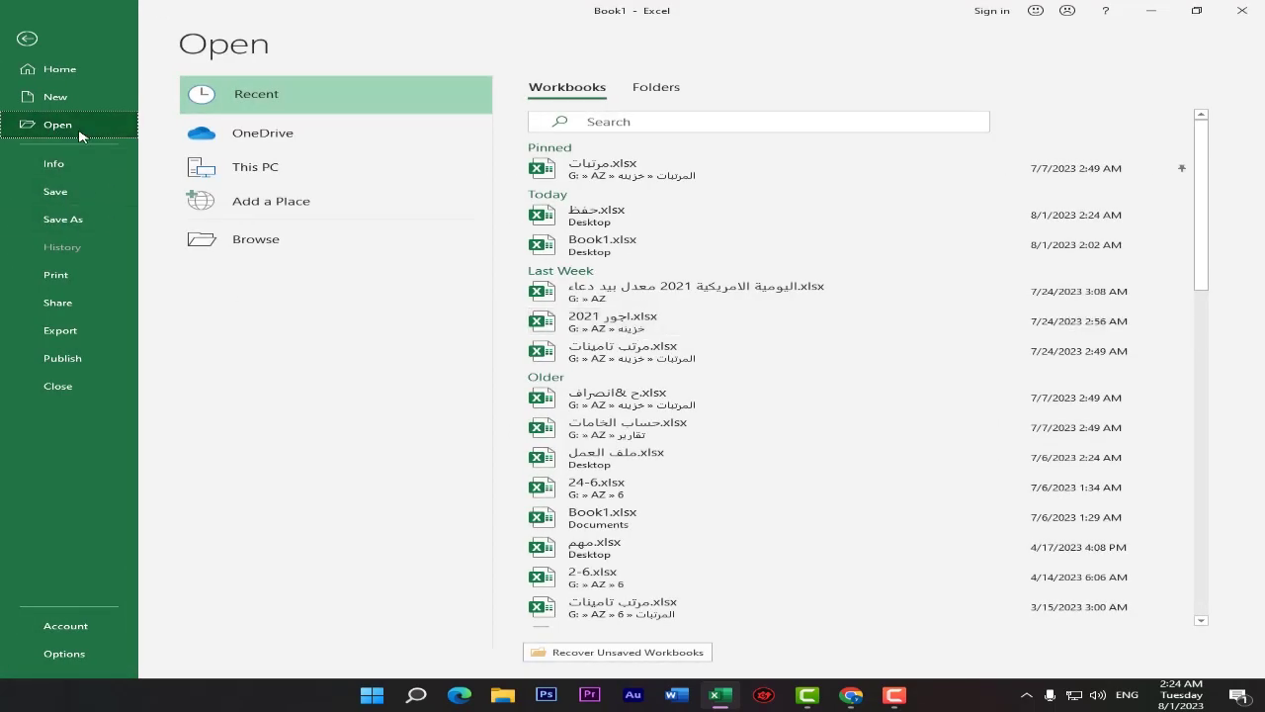
left_click(319, 235)
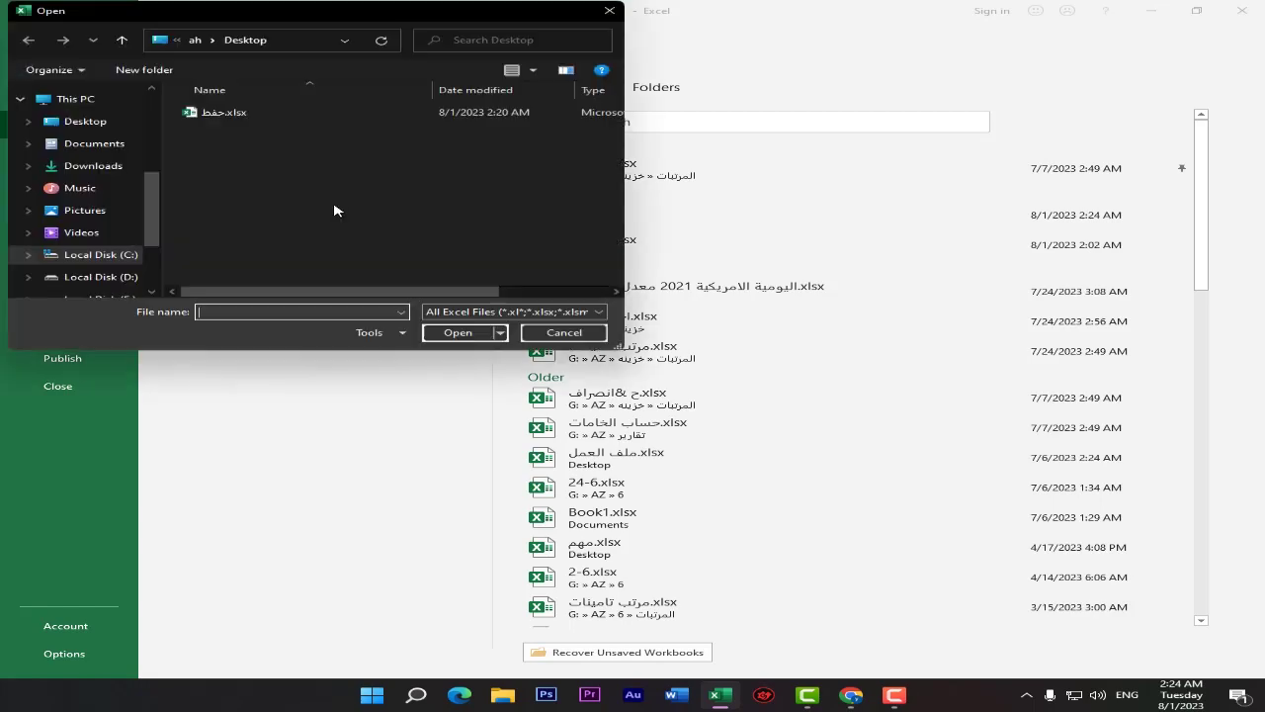
double_click(254, 119)
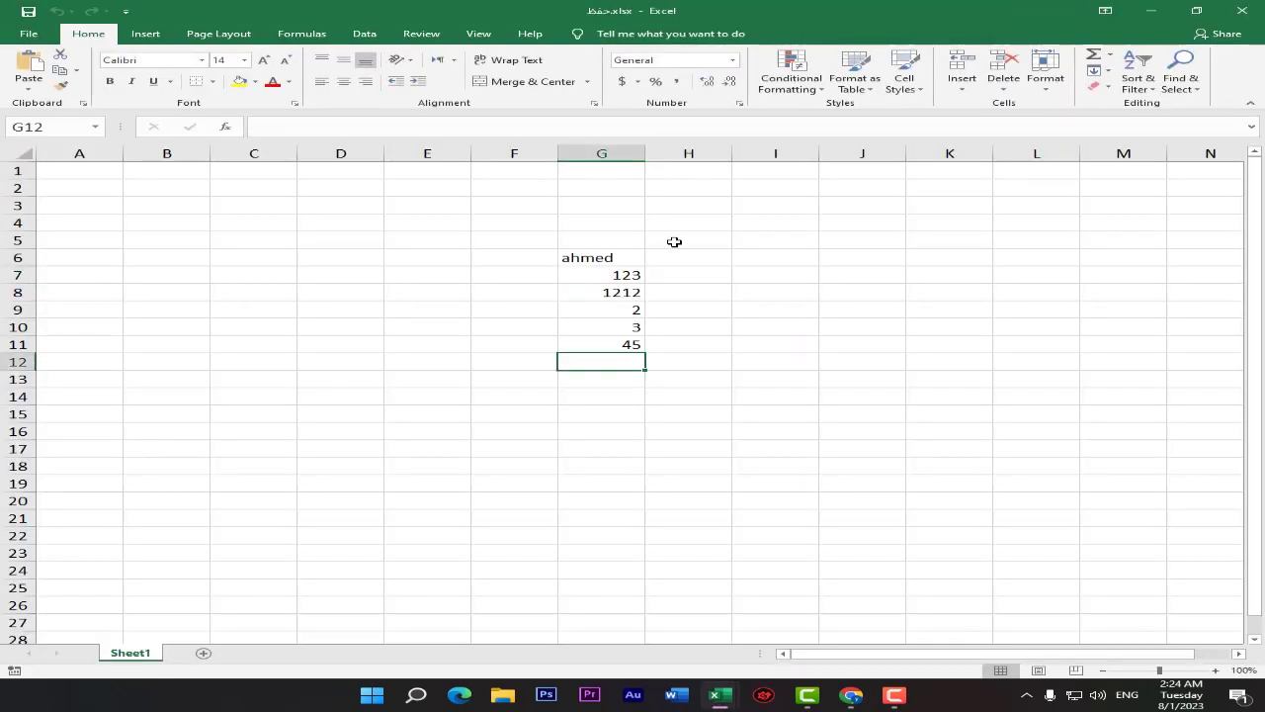
key("ctrl+w")
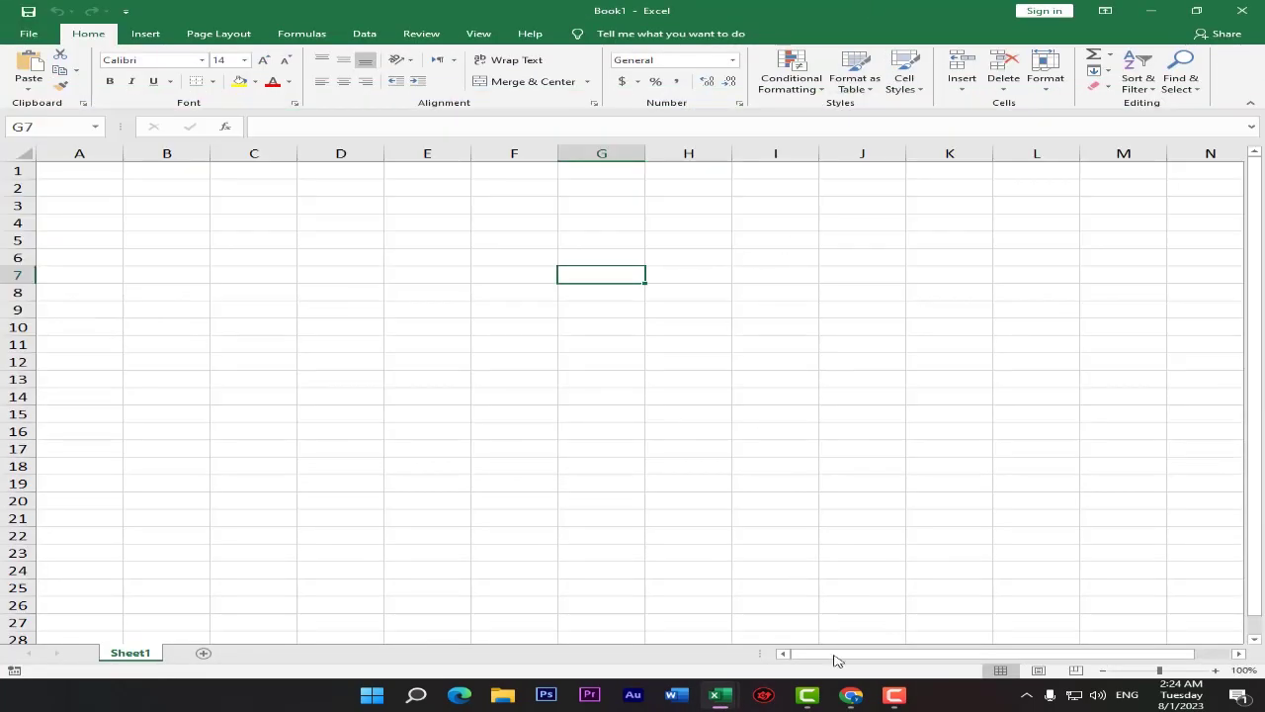
mouse_move(720, 695)
left_click(828, 659)
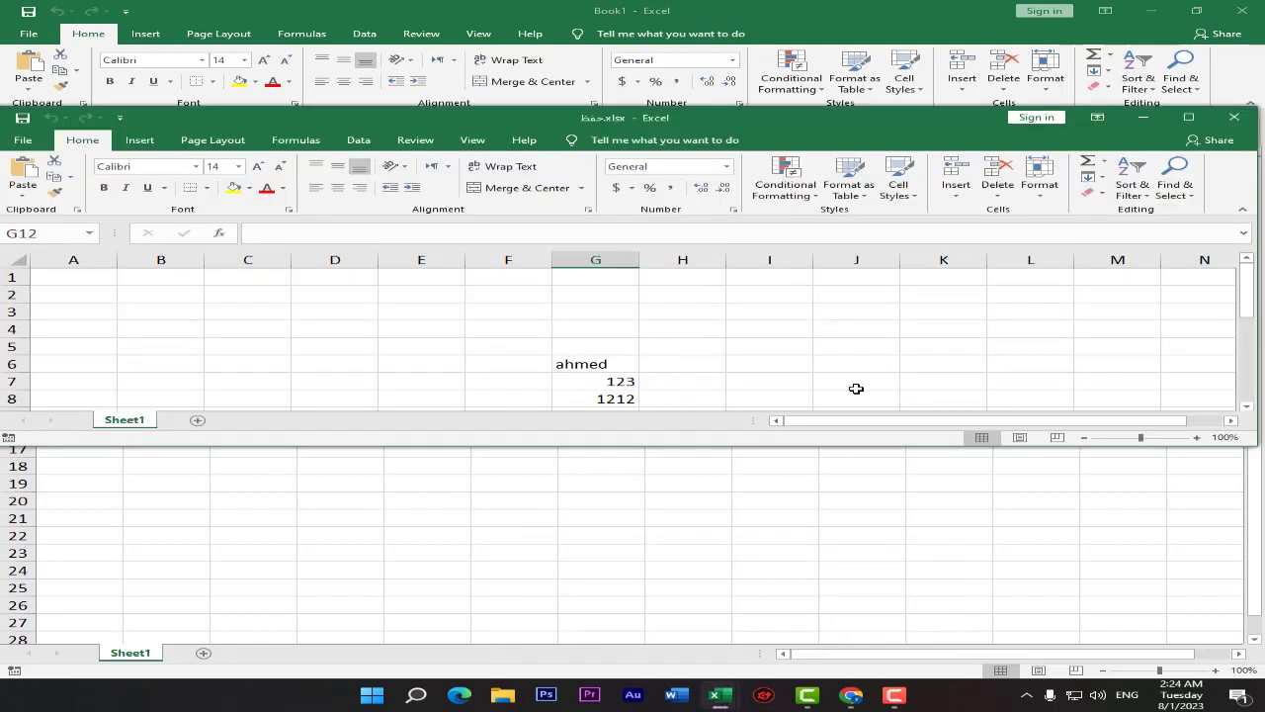
key("ctrl+w")
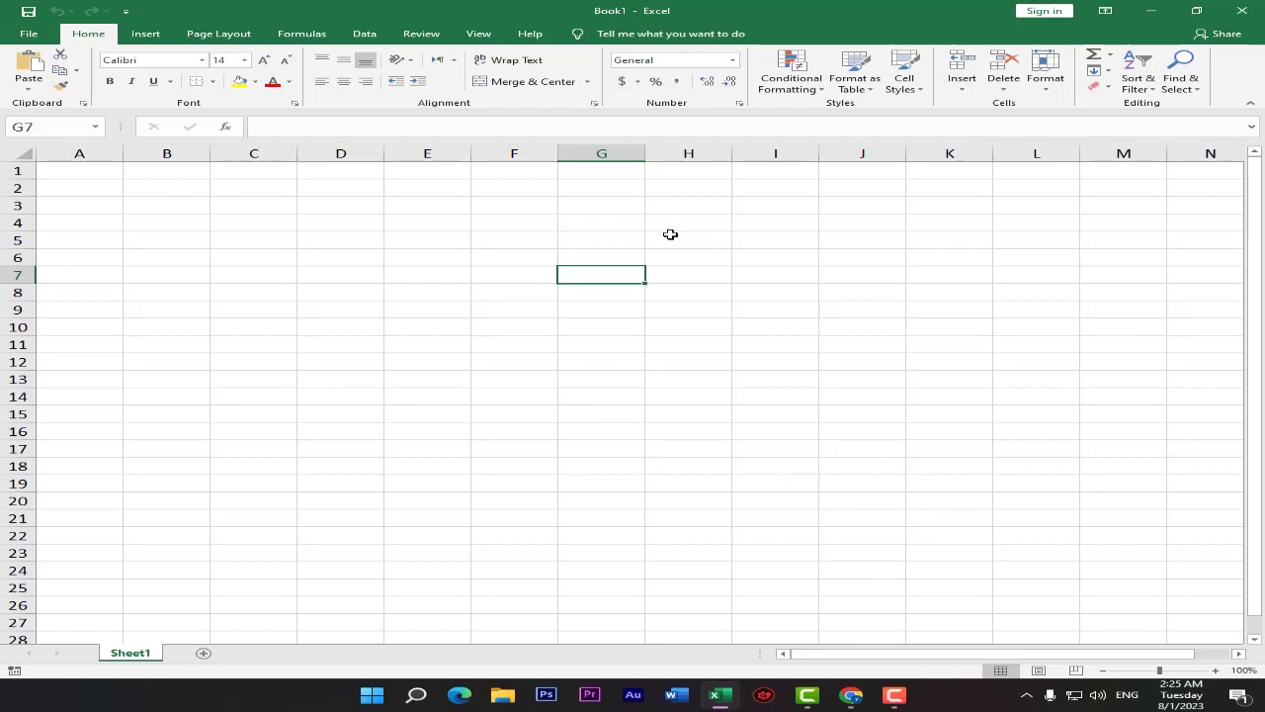
left_click(642, 305)
key("ctrl+w")
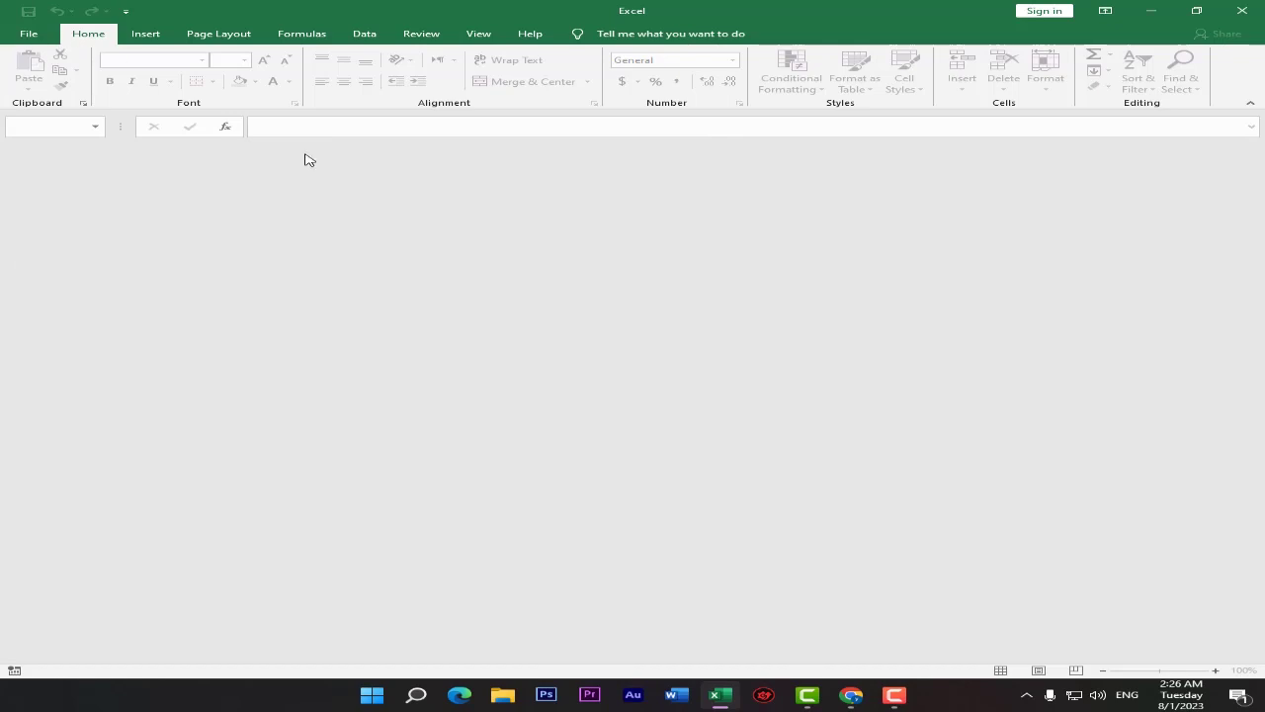
Step: Create a new blank workbook, Book5, and select cells F2 and H3
left_click(29, 34)
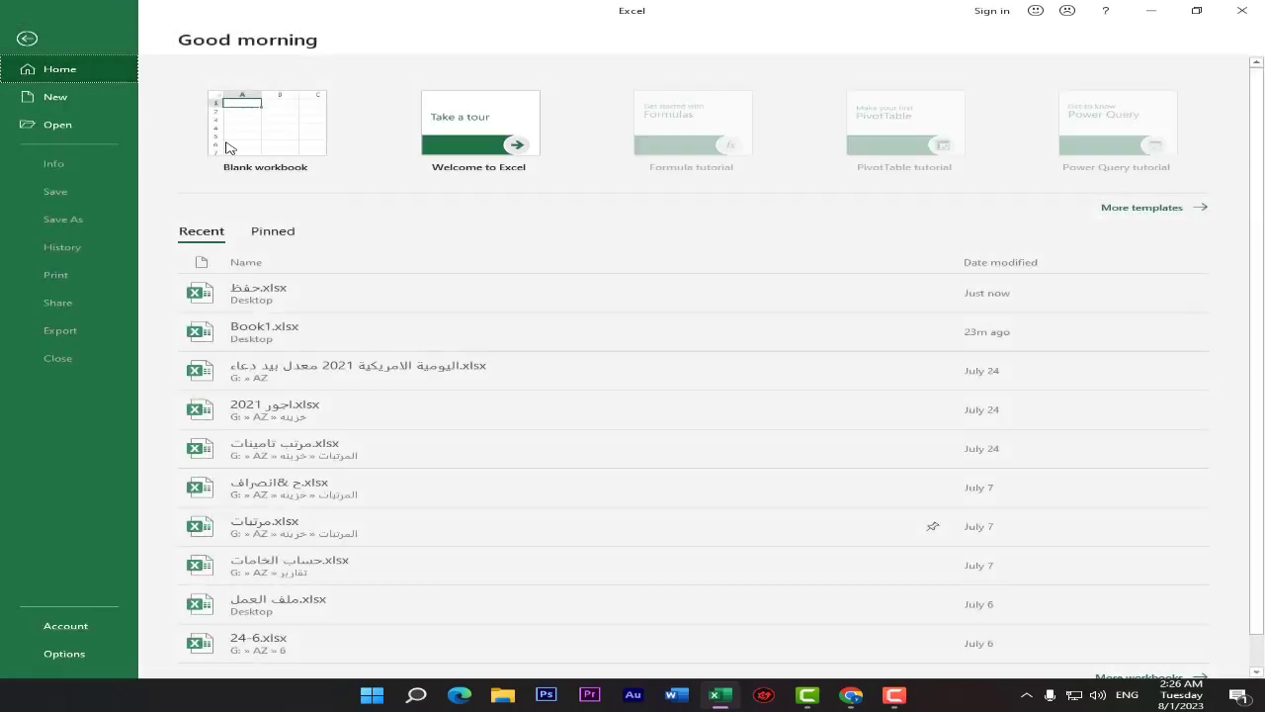
left_click(291, 132)
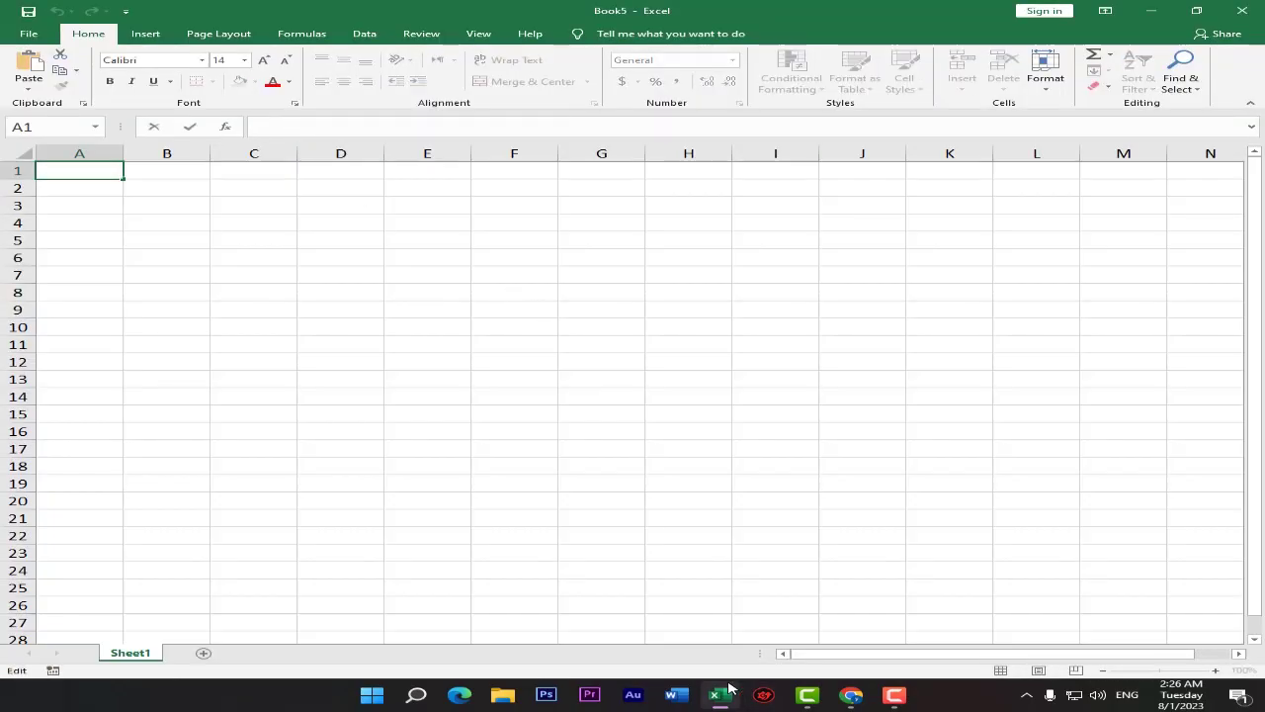
left_click(544, 192)
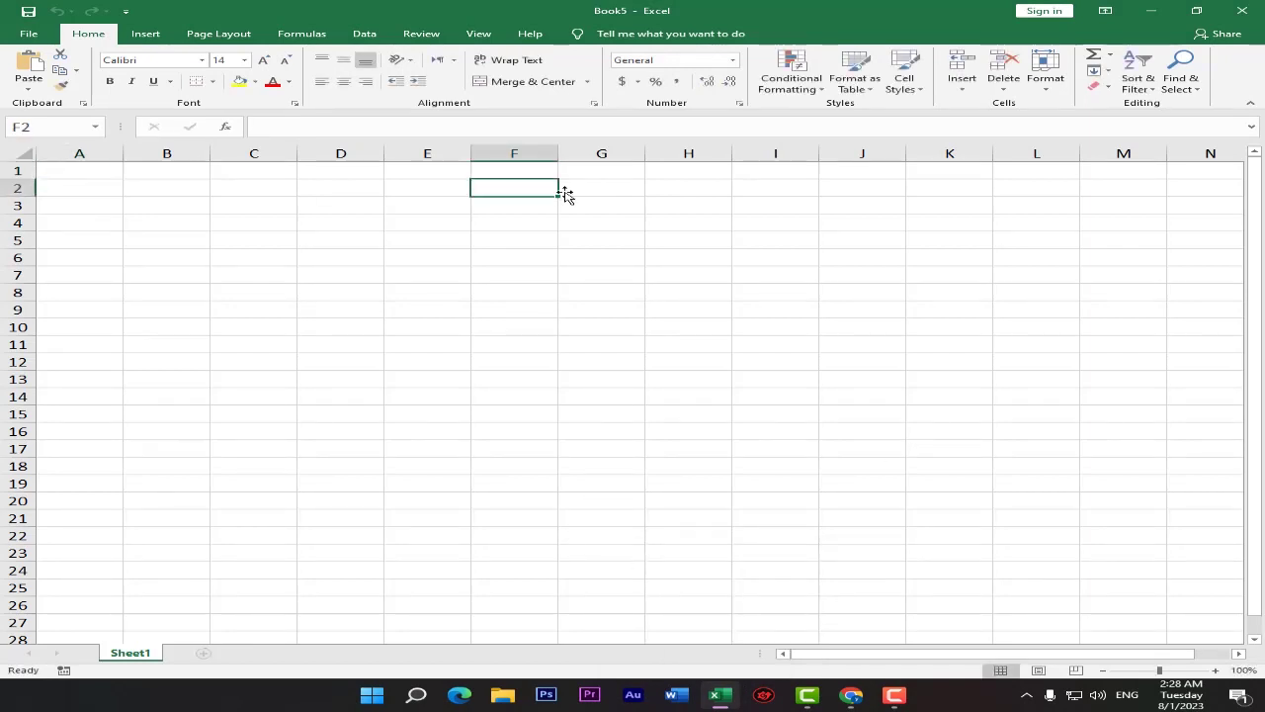
left_click(710, 210)
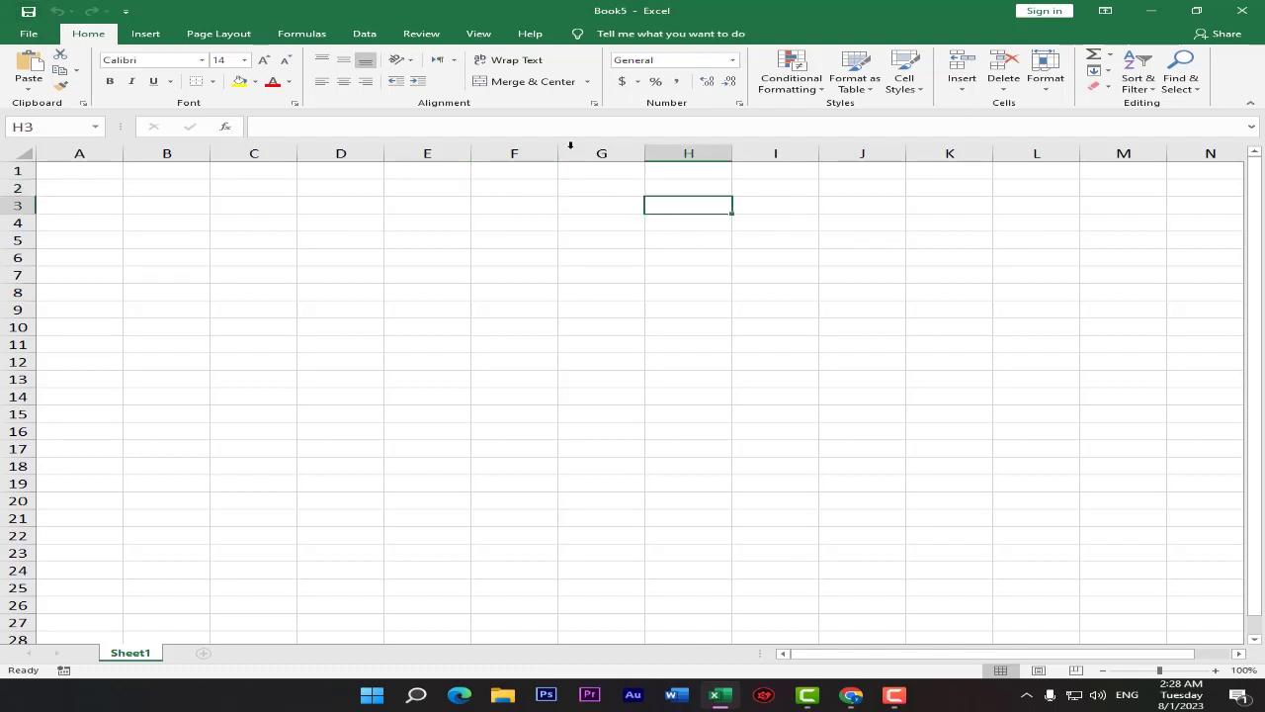
Step: Preview the Save As dialog via Save > Browse, cancel it, and return to the sheet
left_click(30, 16)
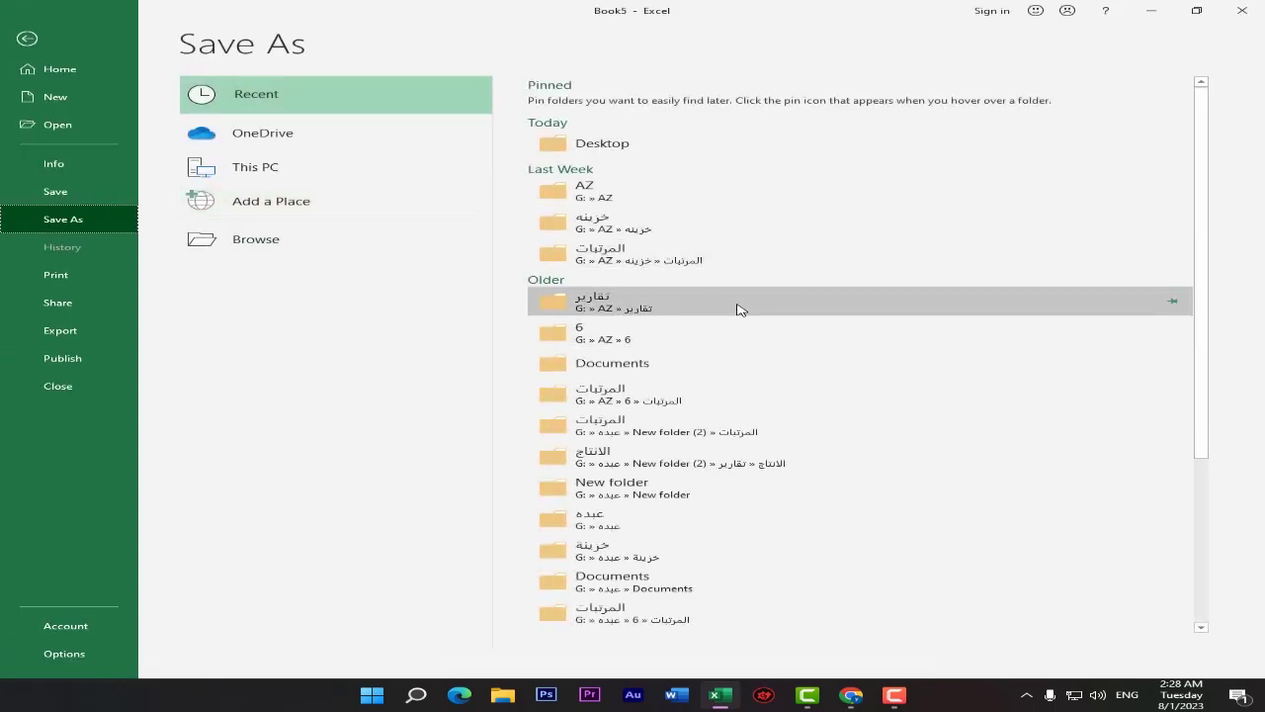
left_click(267, 246)
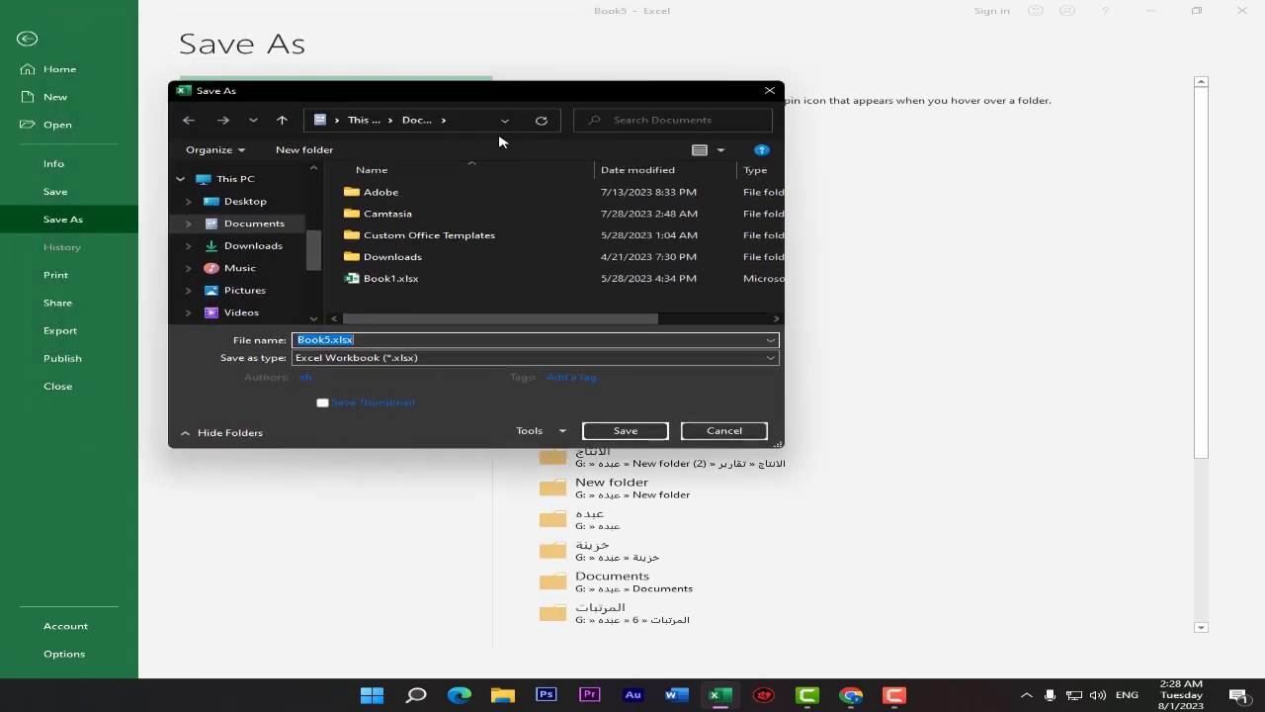
left_click_drag(480, 99, 555, 135)
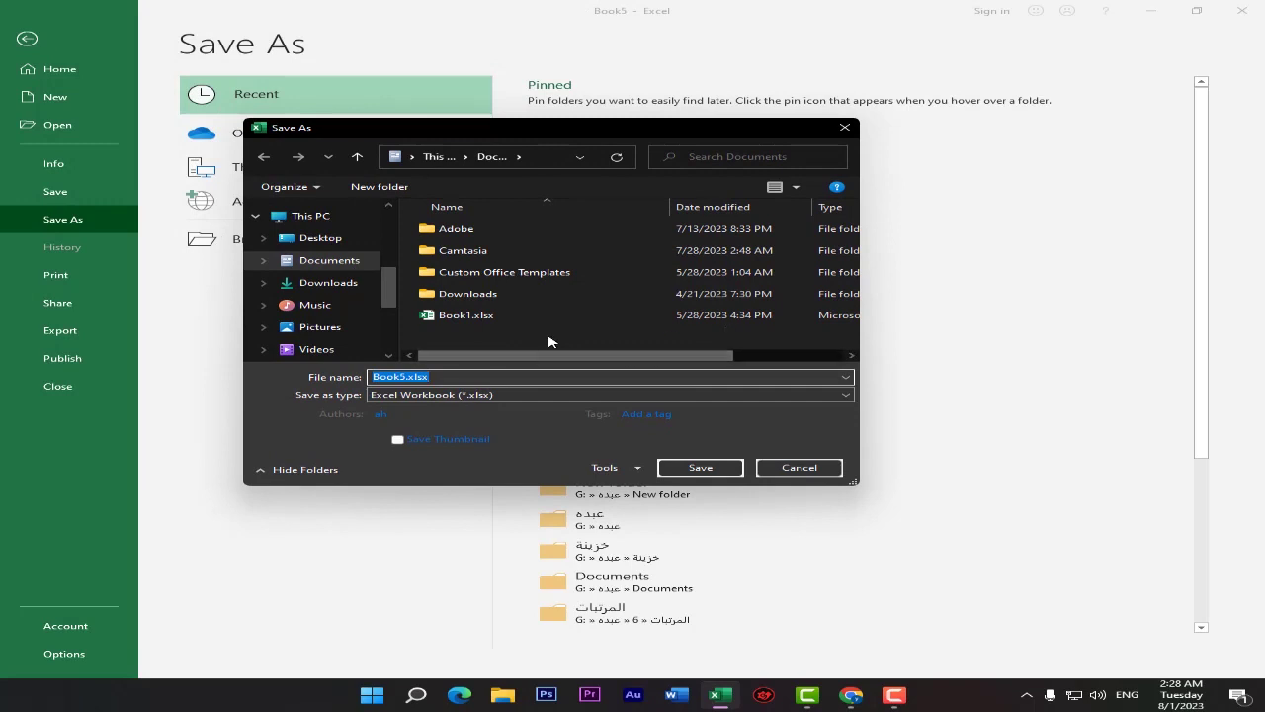
left_click(811, 472)
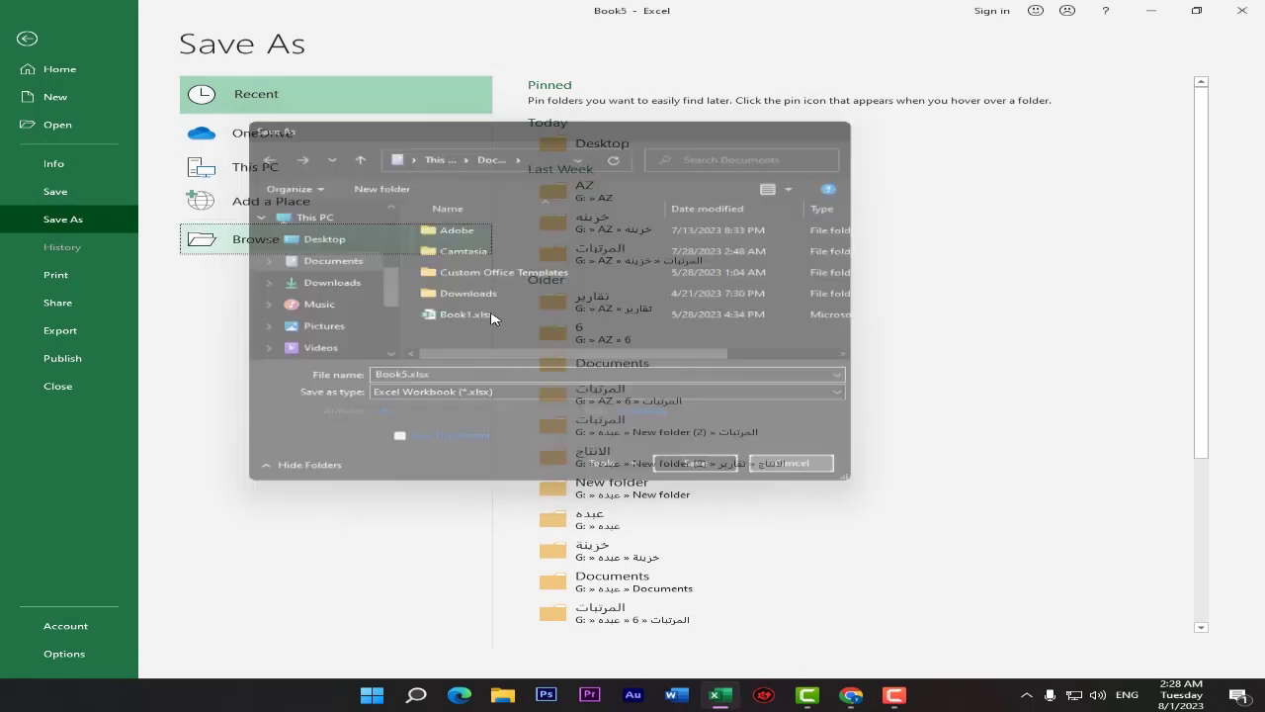
left_click(27, 37)
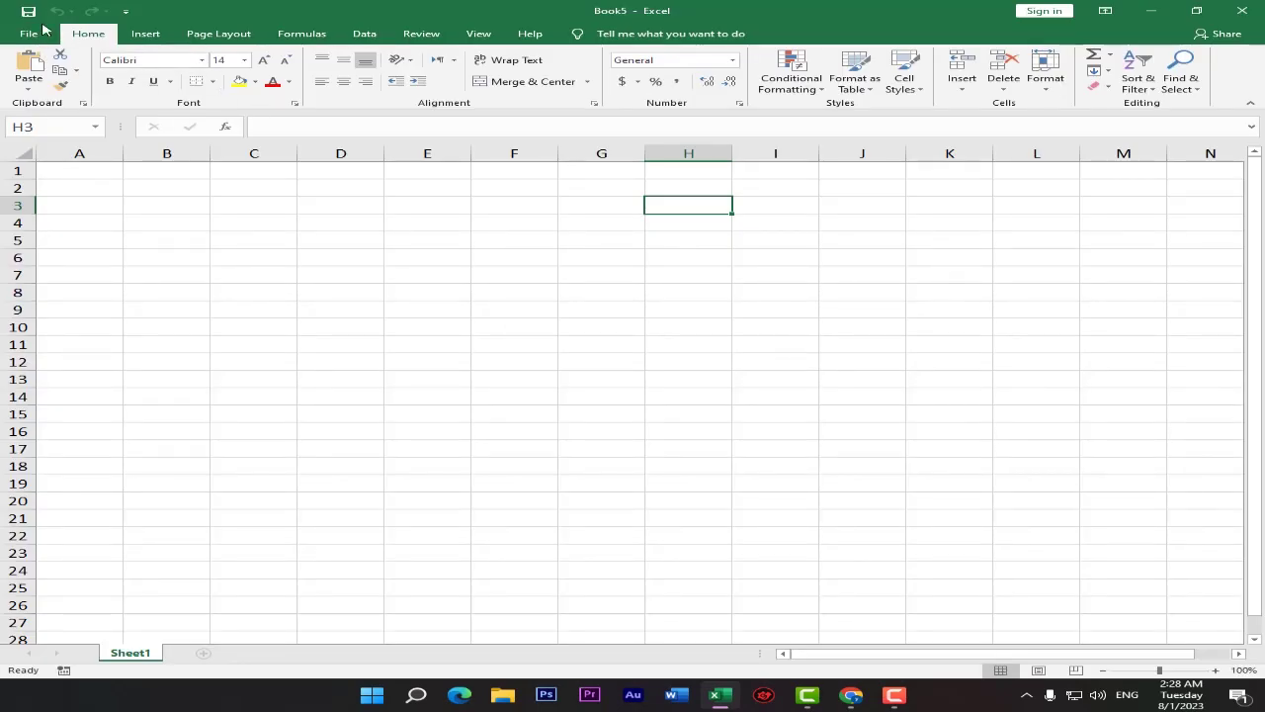
Step: Enable 'Don't show the Backstage…with keyboard shortcuts' in Save options, then press Ctrl+S
left_click(29, 34)
left_click(86, 660)
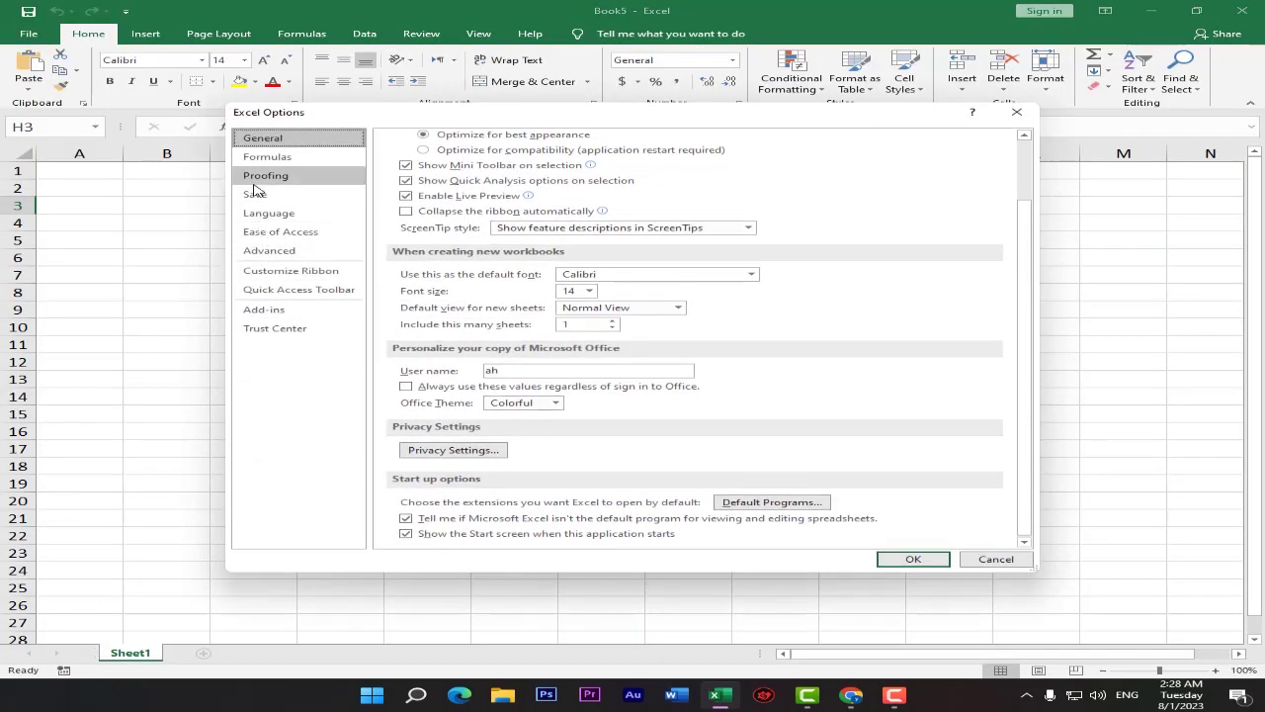
left_click(258, 197)
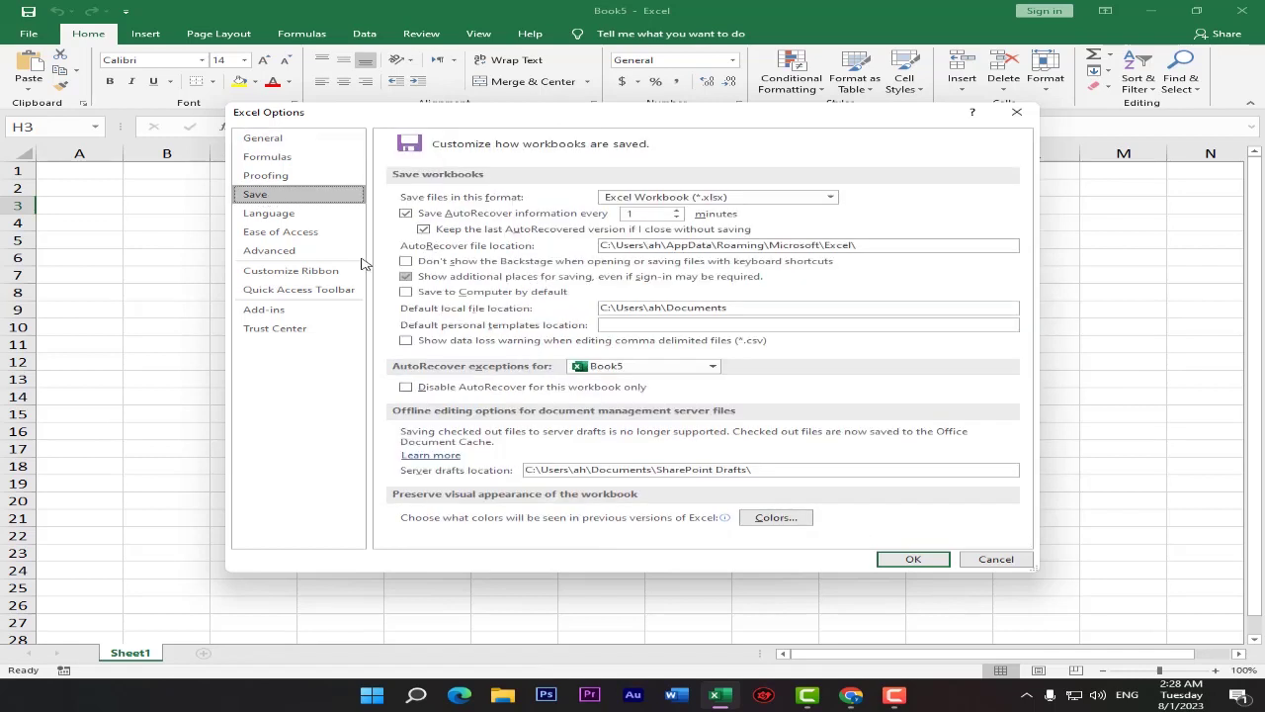
left_click(406, 262)
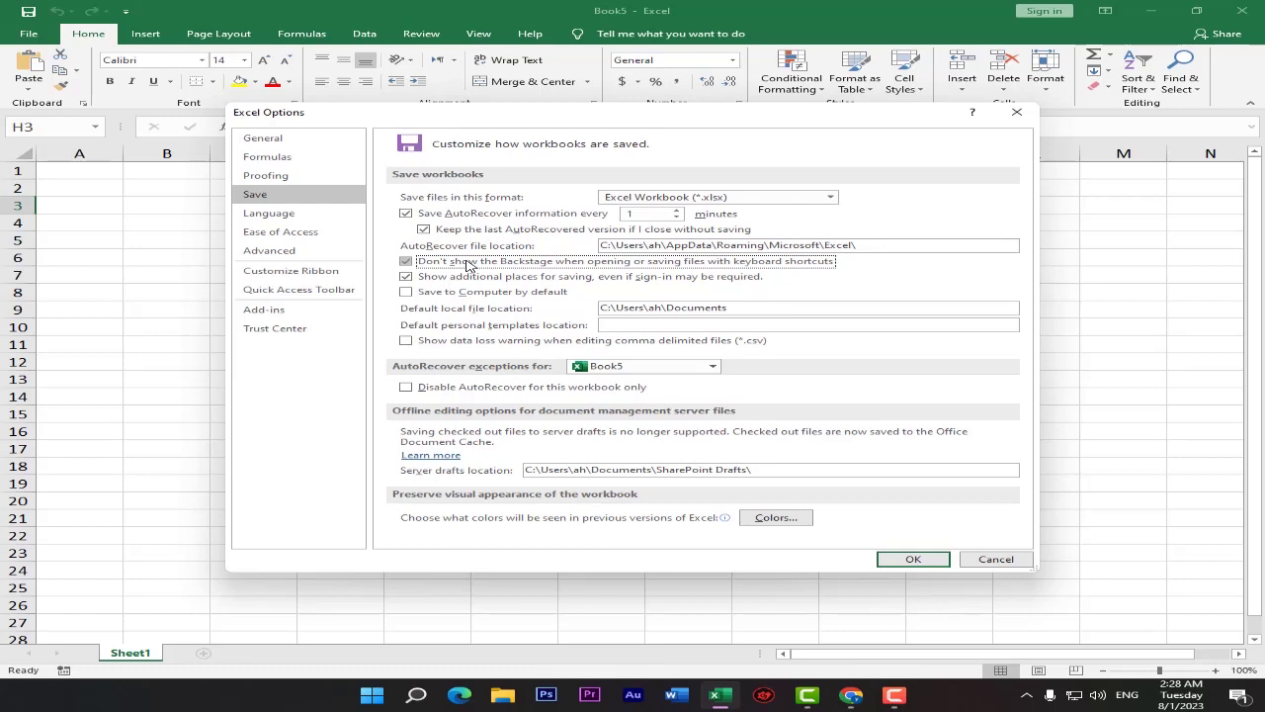
left_click(898, 559)
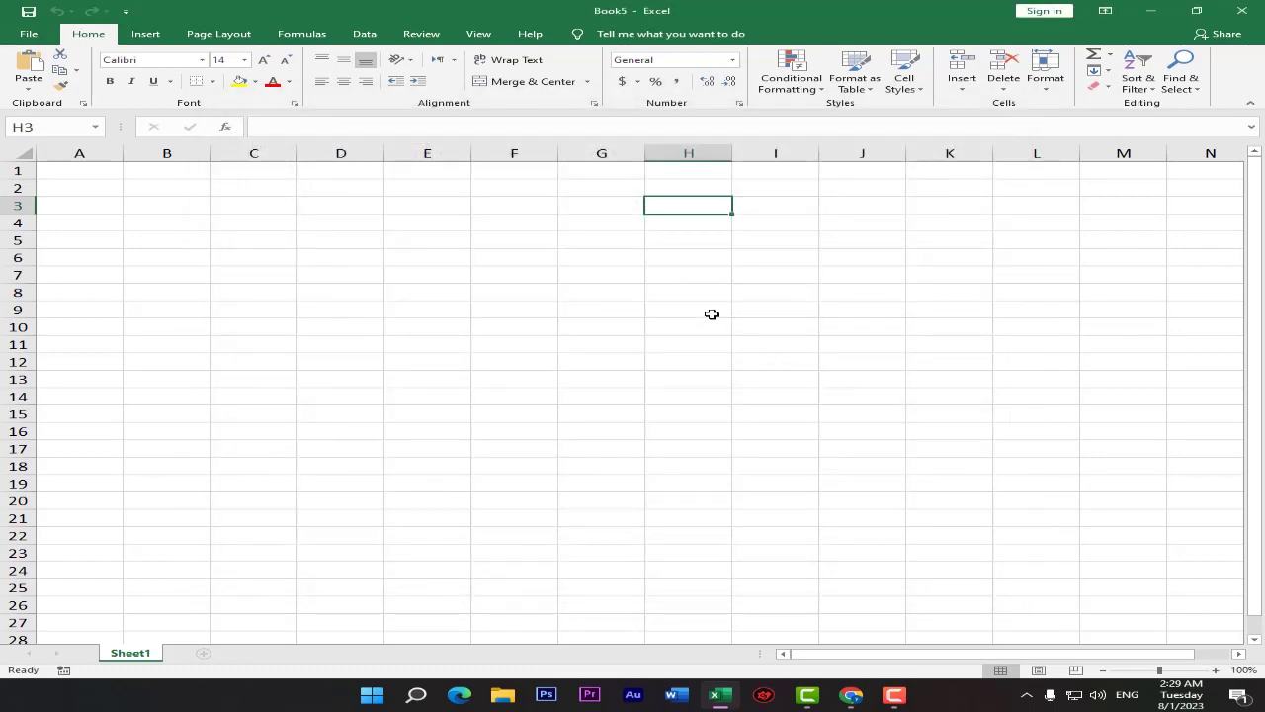
key("ctrl+s")
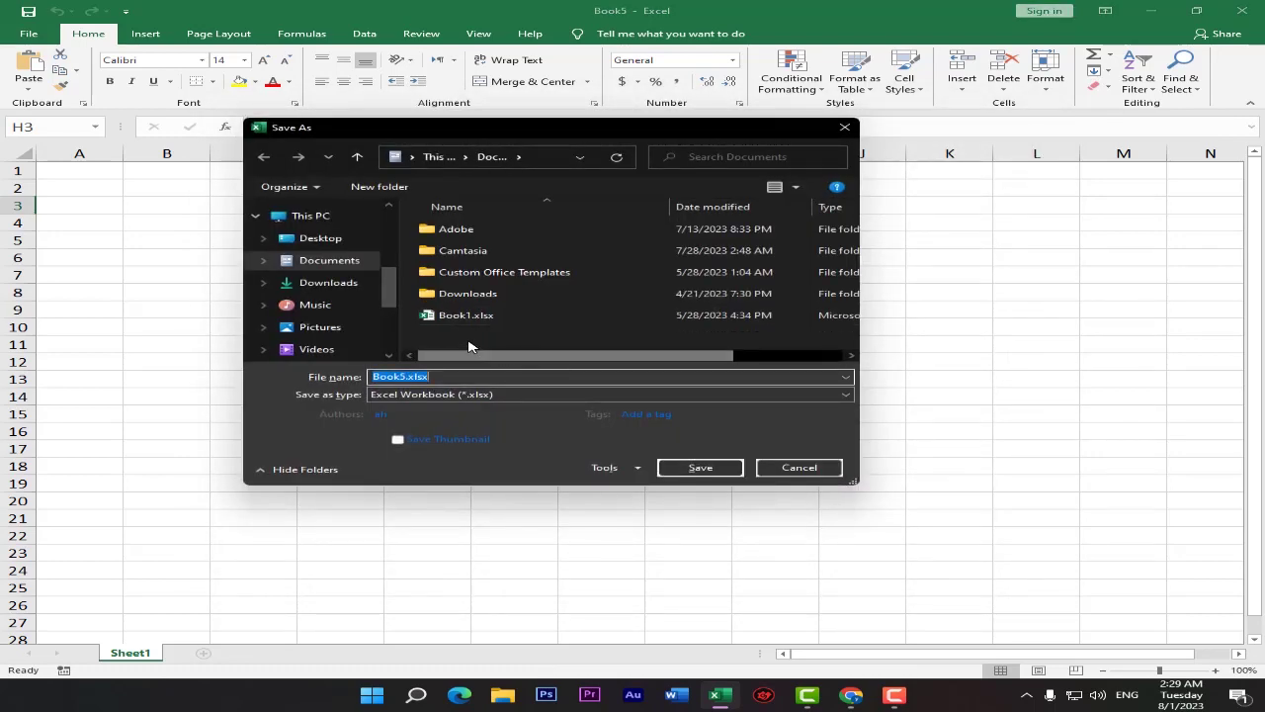
Step: Cancel Save As, reopen it from the Quick Access Save button twice, cancel again and minimize Excel
left_click(788, 472)
left_click(29, 11)
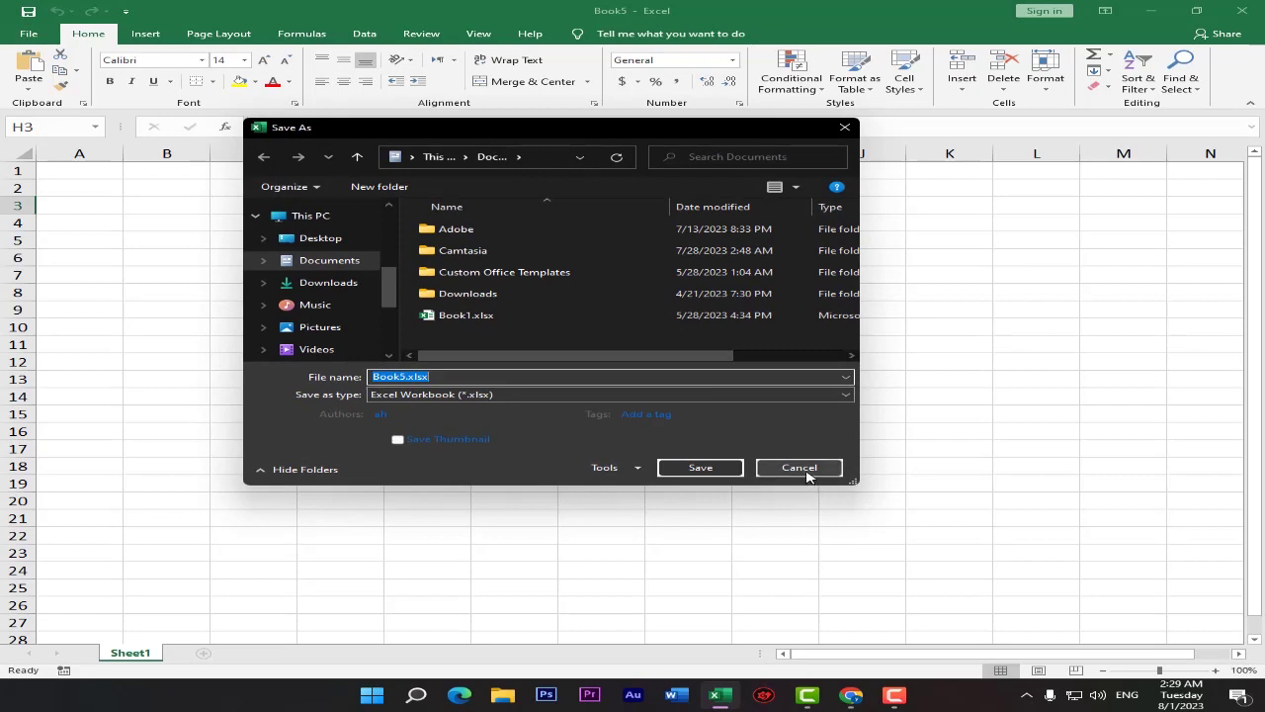
left_click(802, 472)
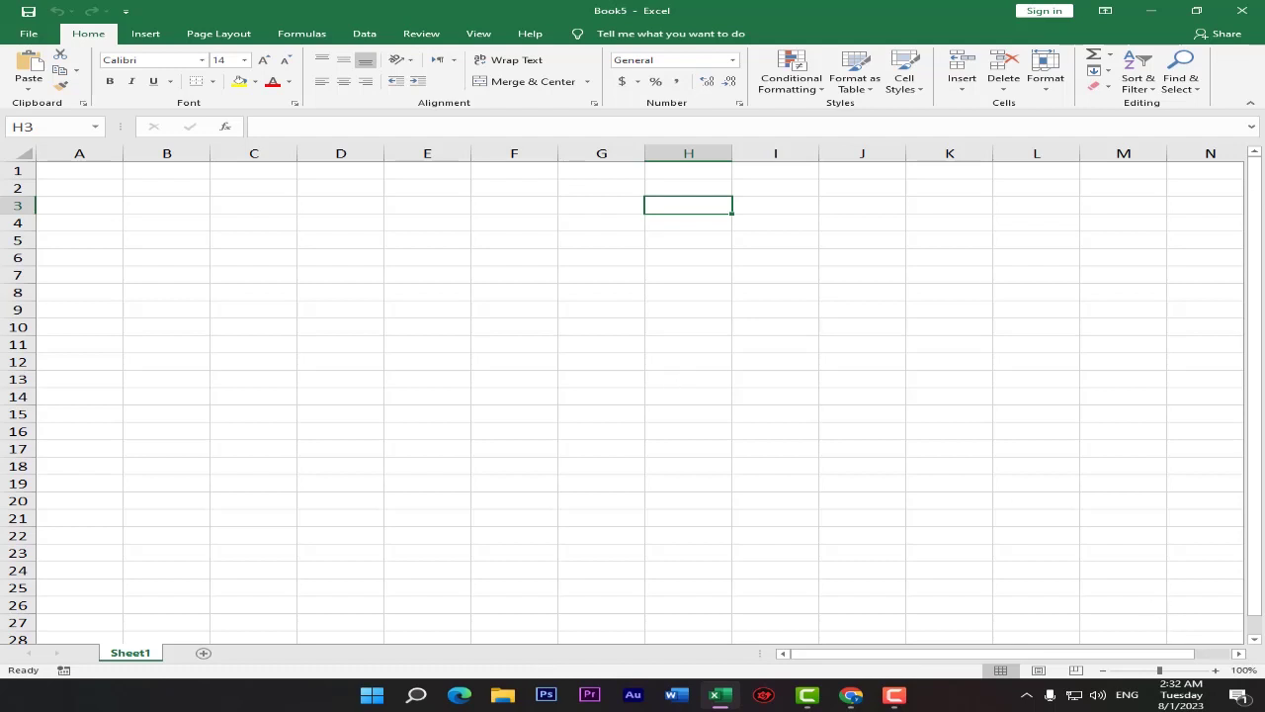
left_click(28, 11)
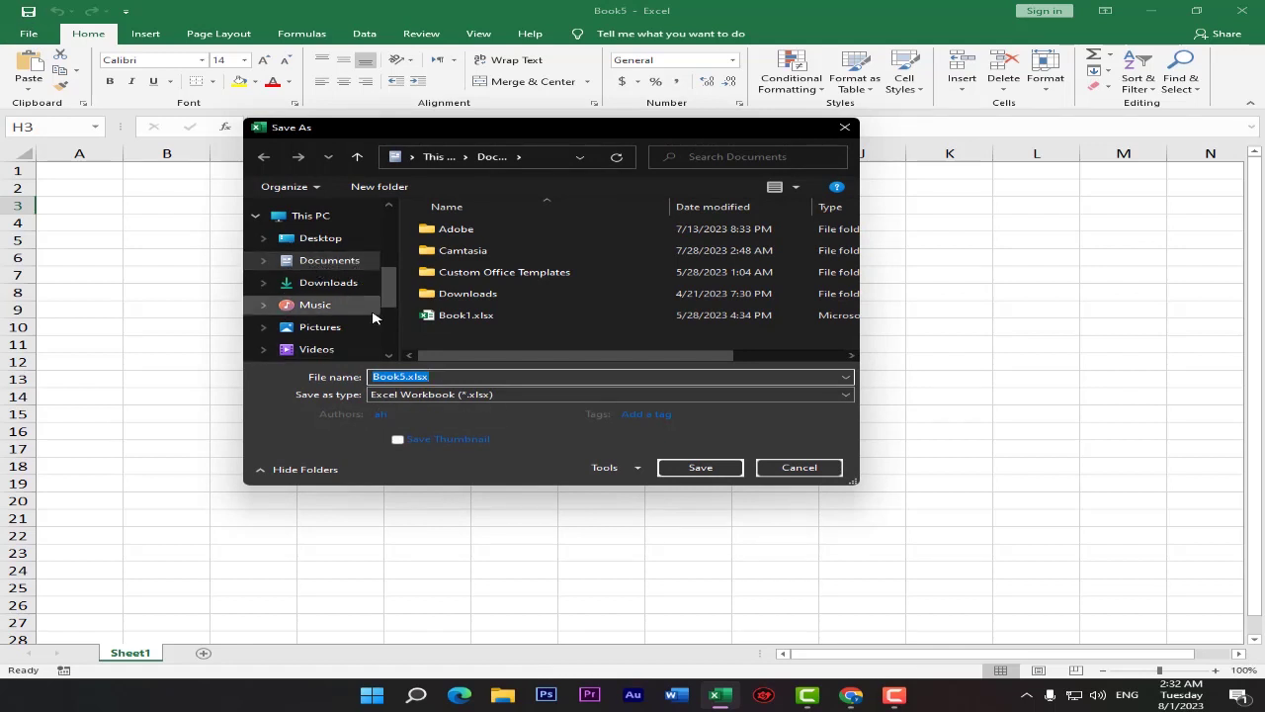
left_click(313, 264)
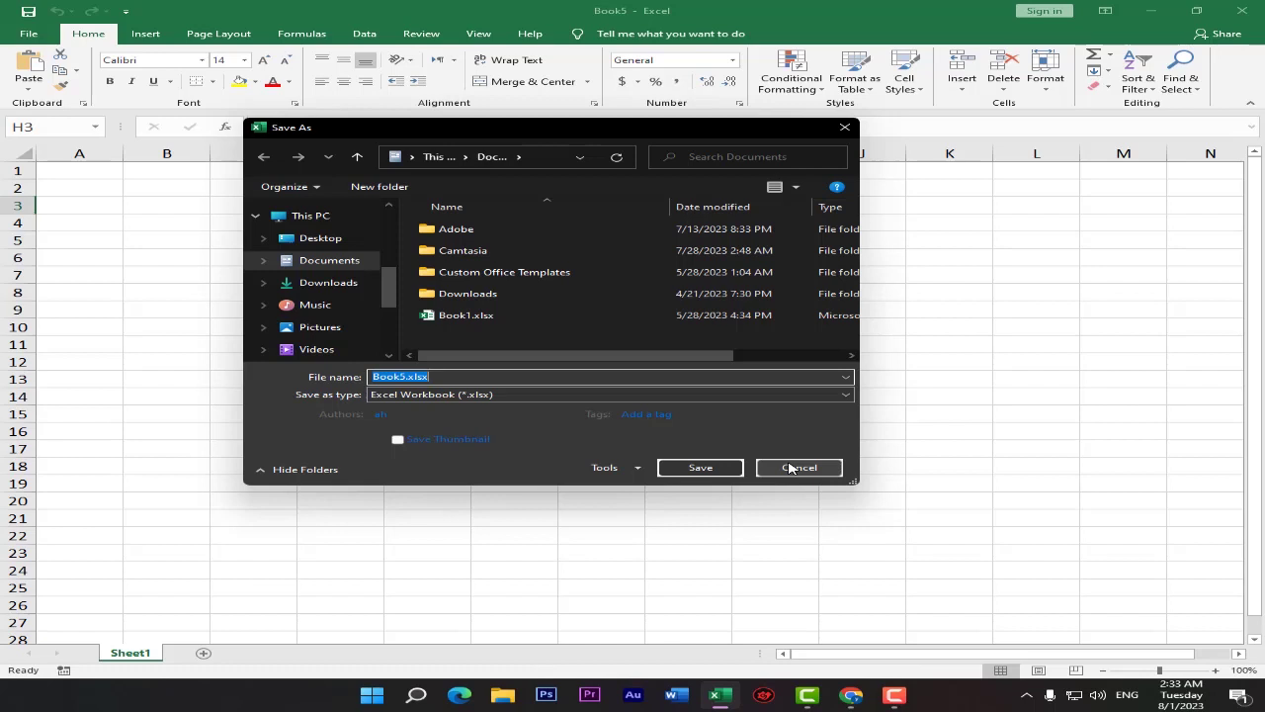
left_click(791, 467)
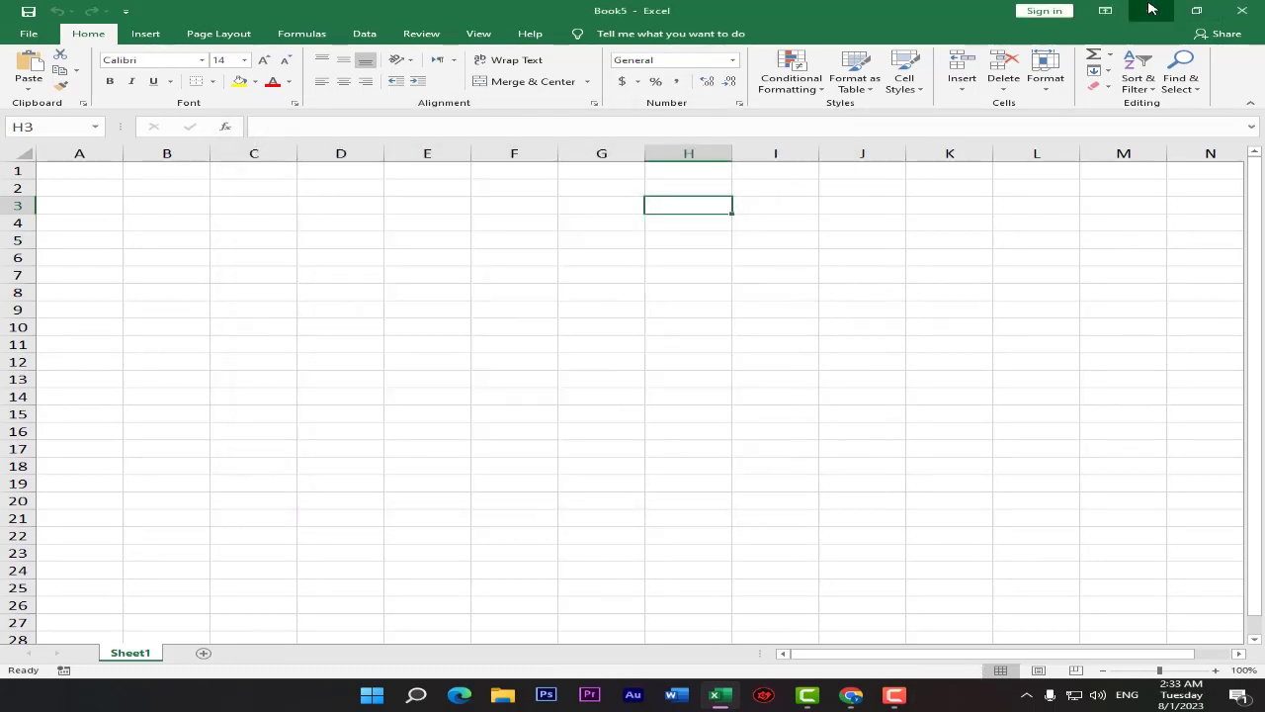
left_click(1240, 8)
Step: Create a new desktop folder named شغل, then bring Excel's Book5 back
right_click(558, 303)
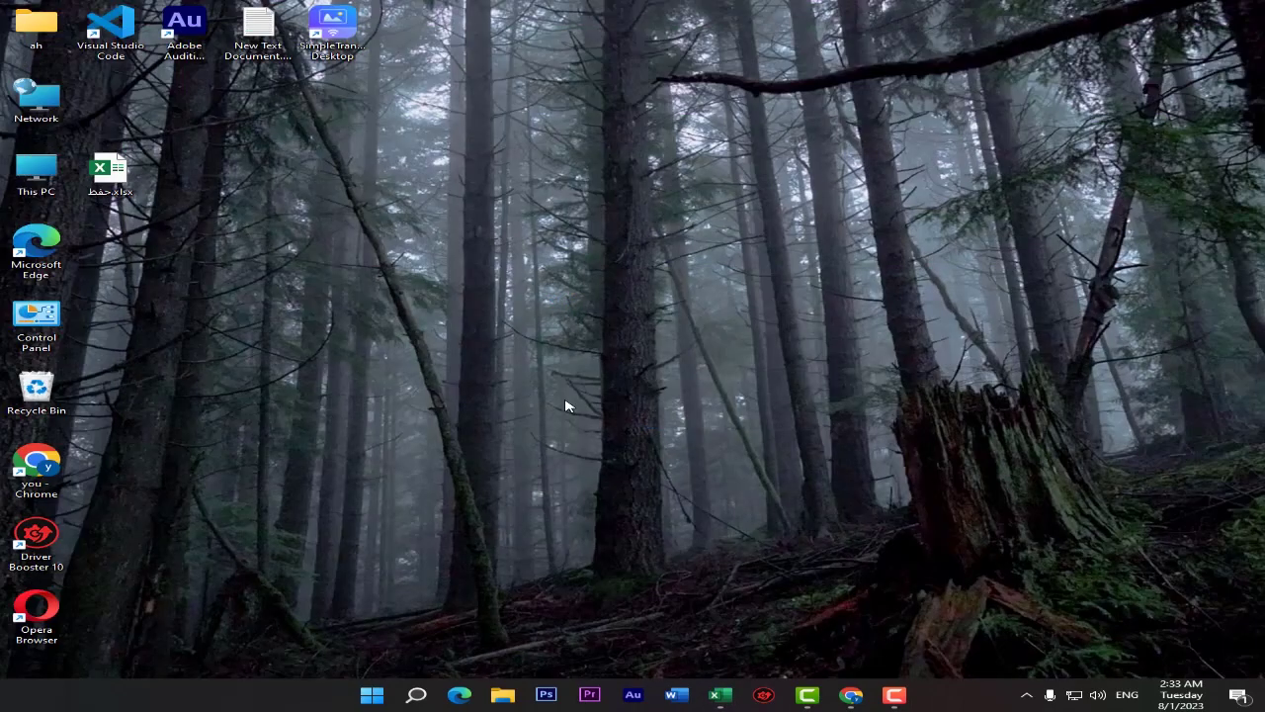
mouse_move(692, 475)
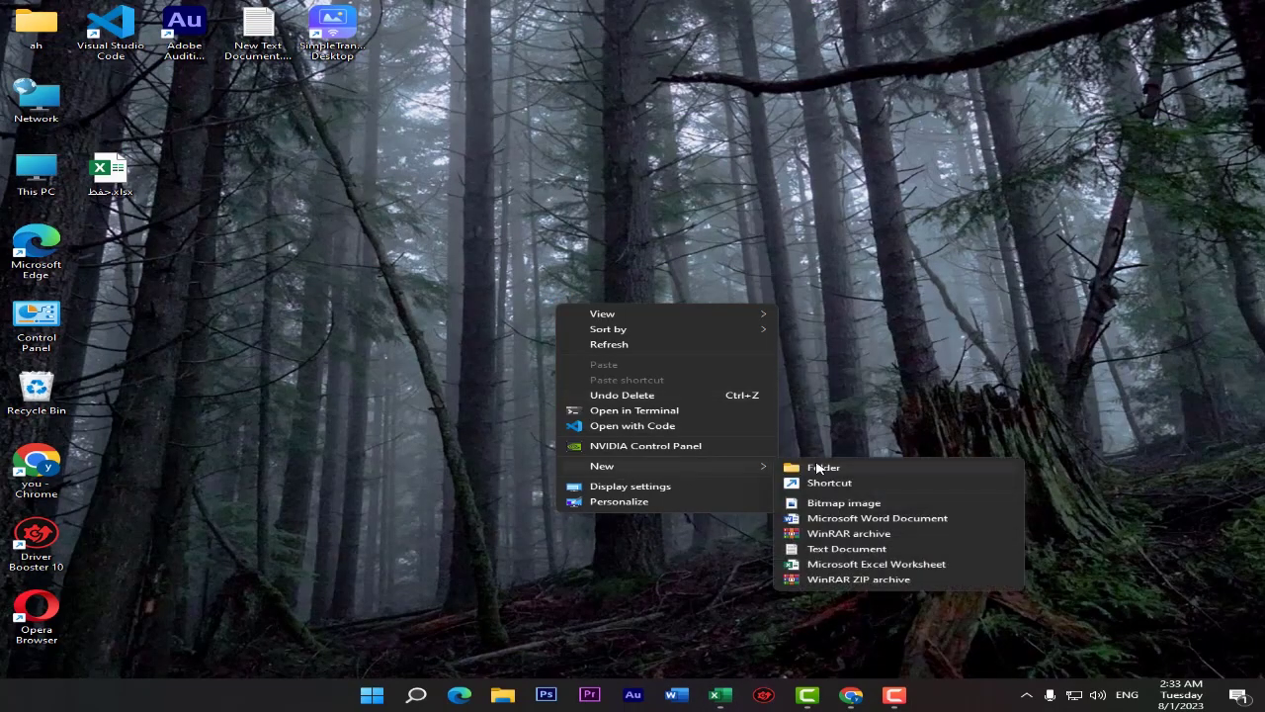
left_click(818, 469)
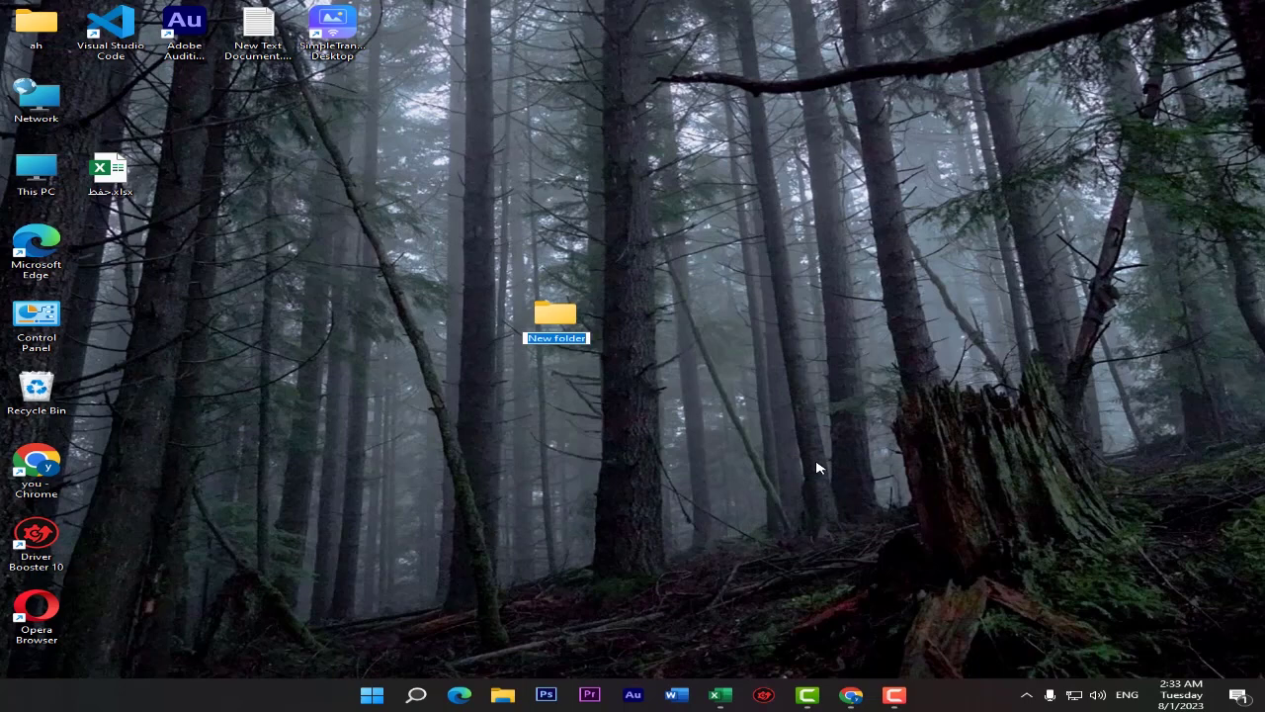
type("ay")
key("alt+shift")
type("ل")
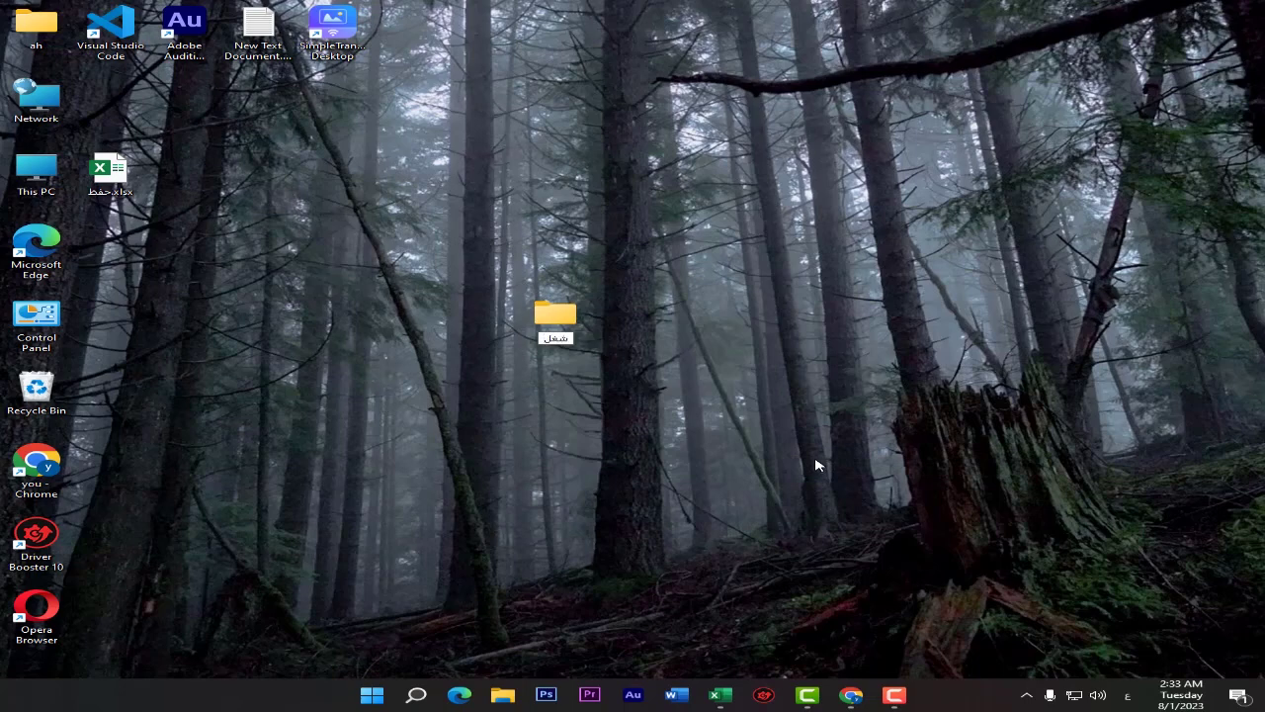
key("Return")
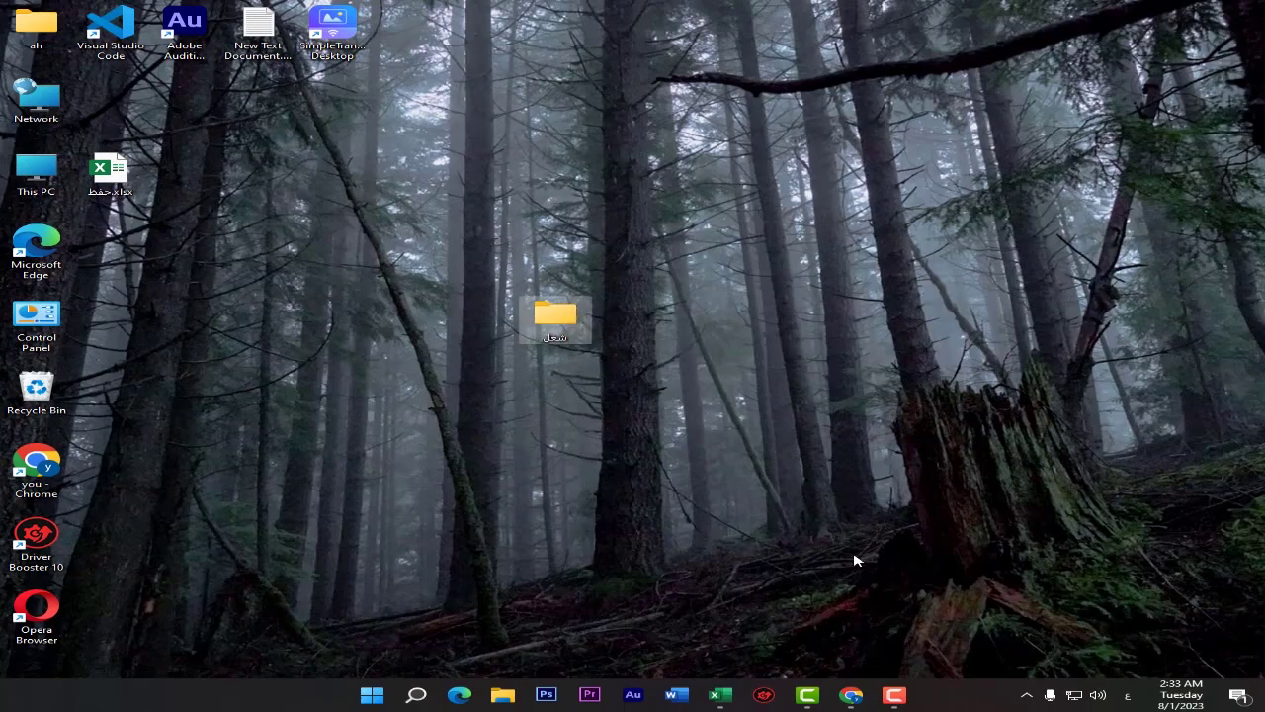
left_click(722, 694)
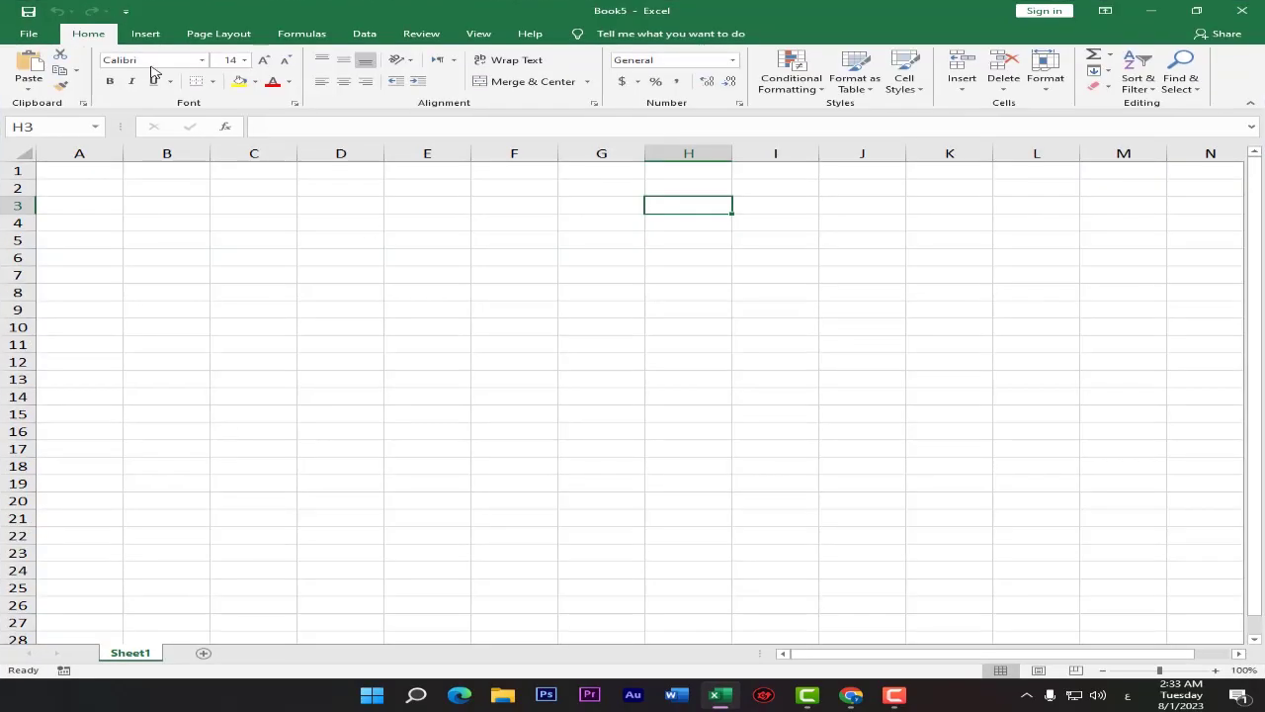
Step: In Excel Options > Save, select and delete the default local file location path
left_click(24, 33)
left_click(79, 656)
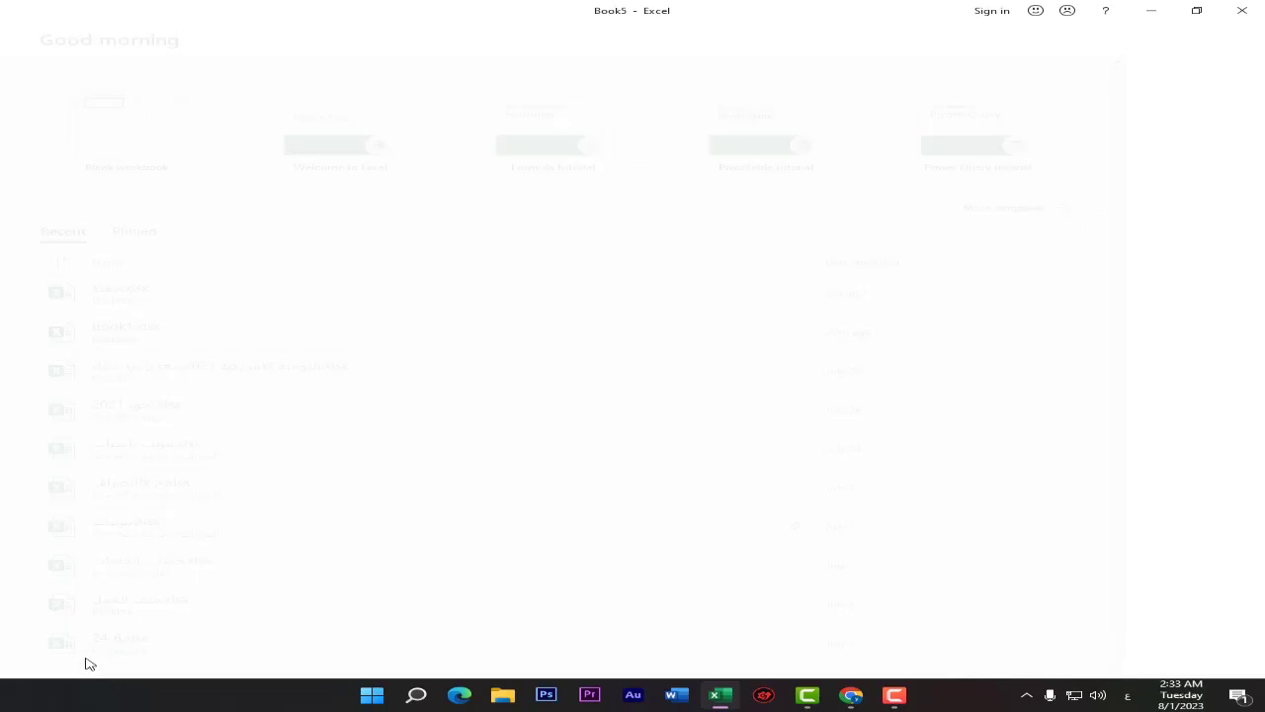
left_click(316, 195)
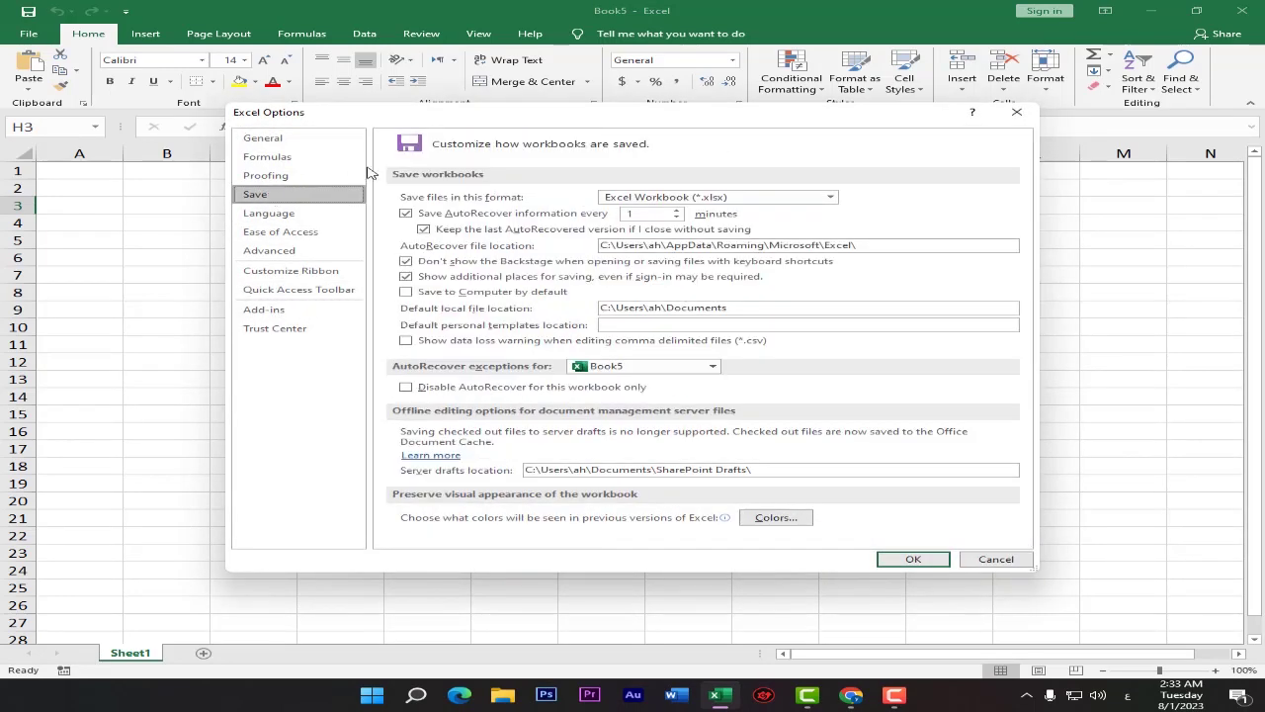
left_click_drag(478, 124, 371, 117)
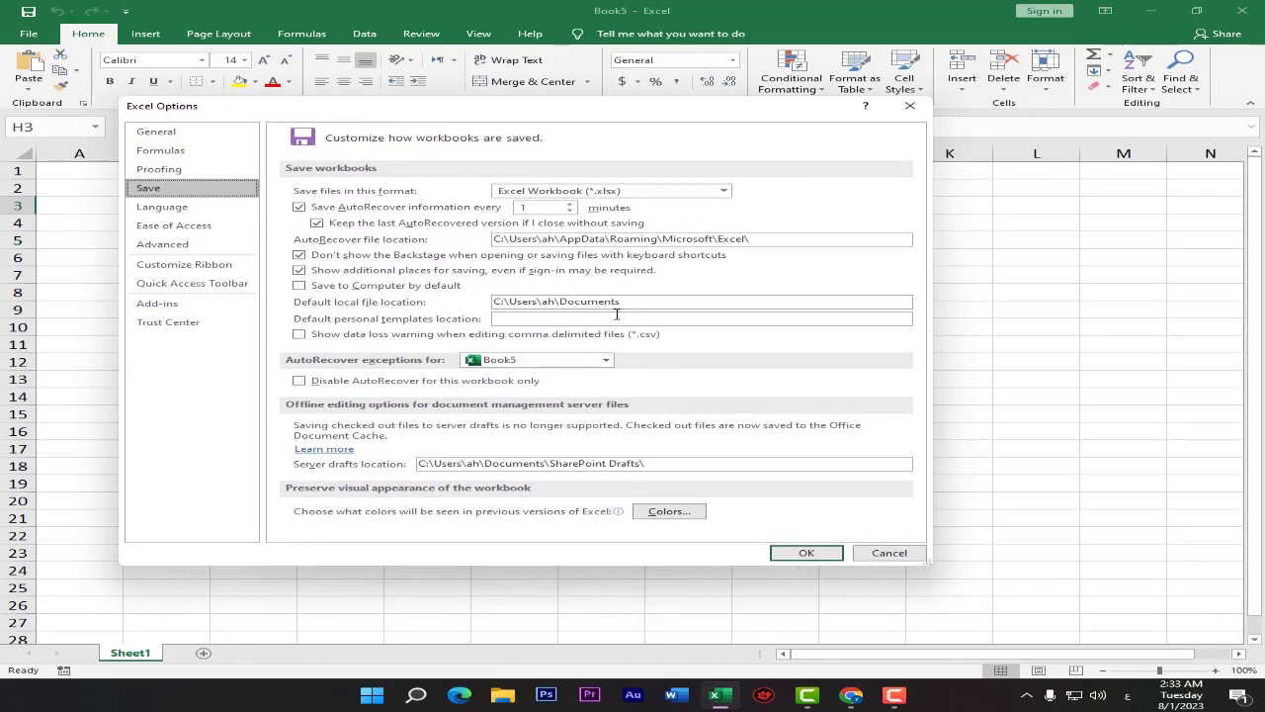
left_click(671, 300)
left_click_drag(675, 301, 445, 302)
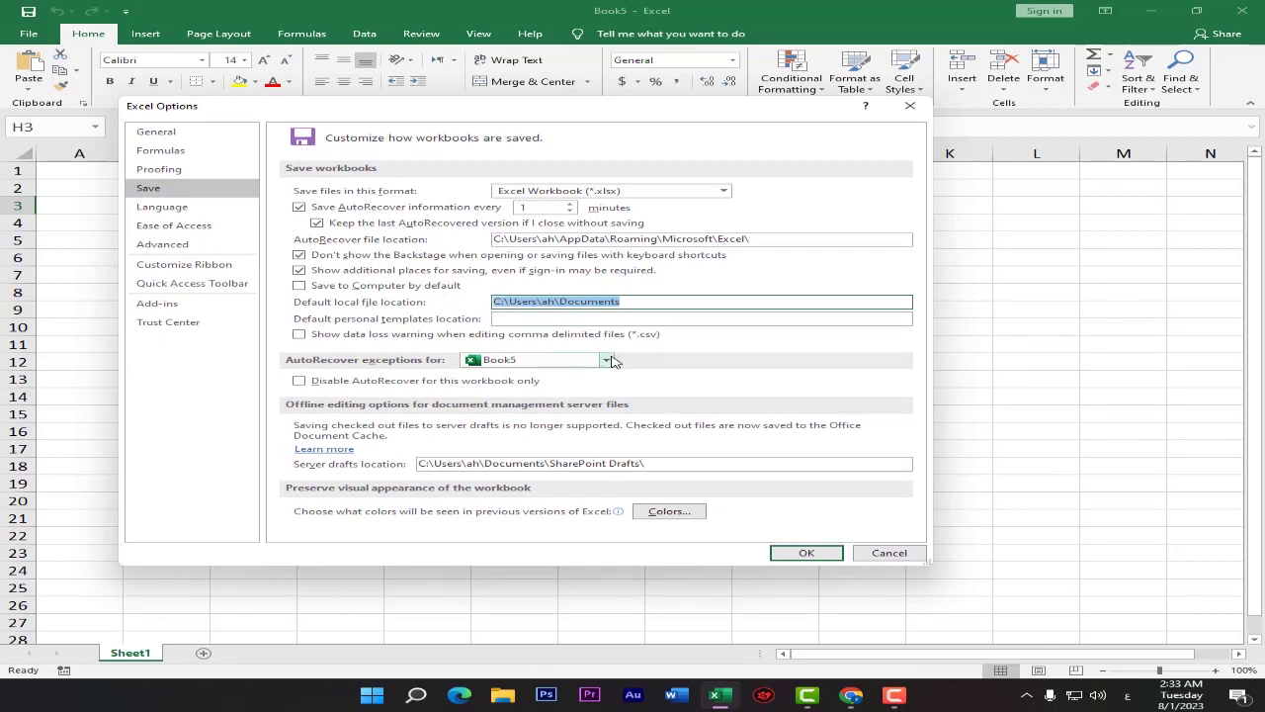
key("Delete")
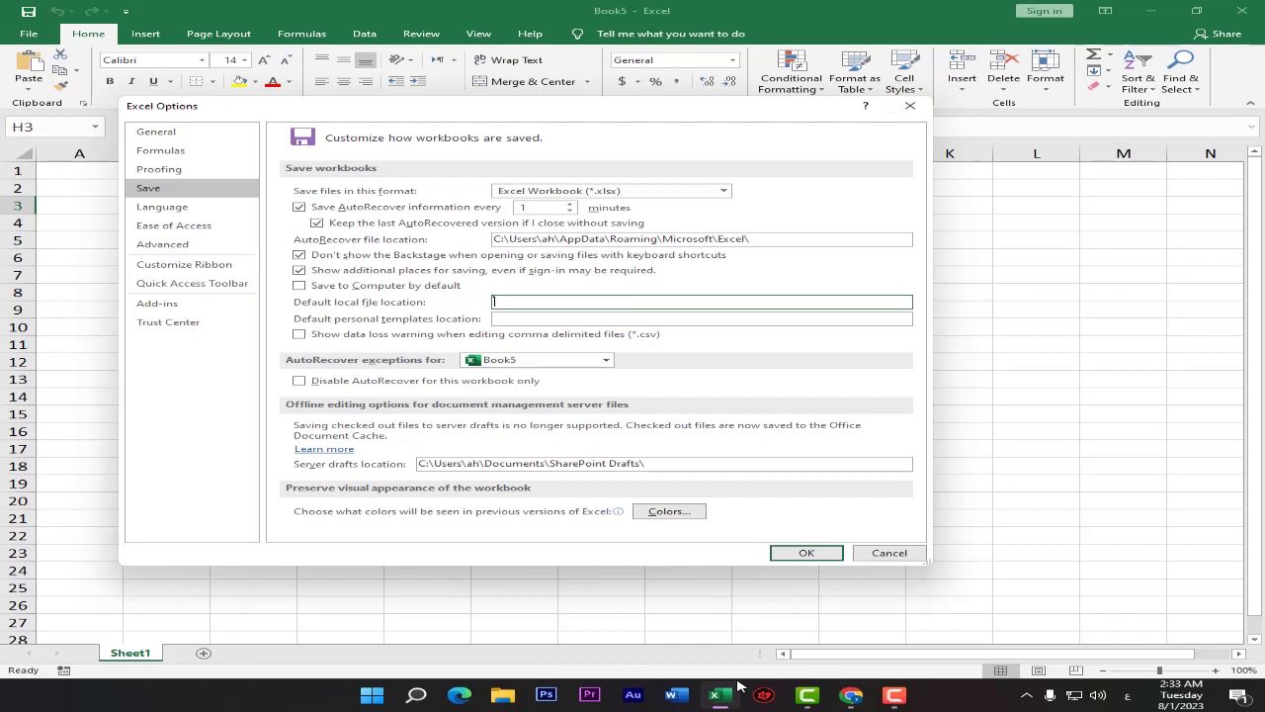
Step: Dismiss the notification panel and cancel Excel Options without applying changes
left_click(1237, 695)
left_click(1238, 695)
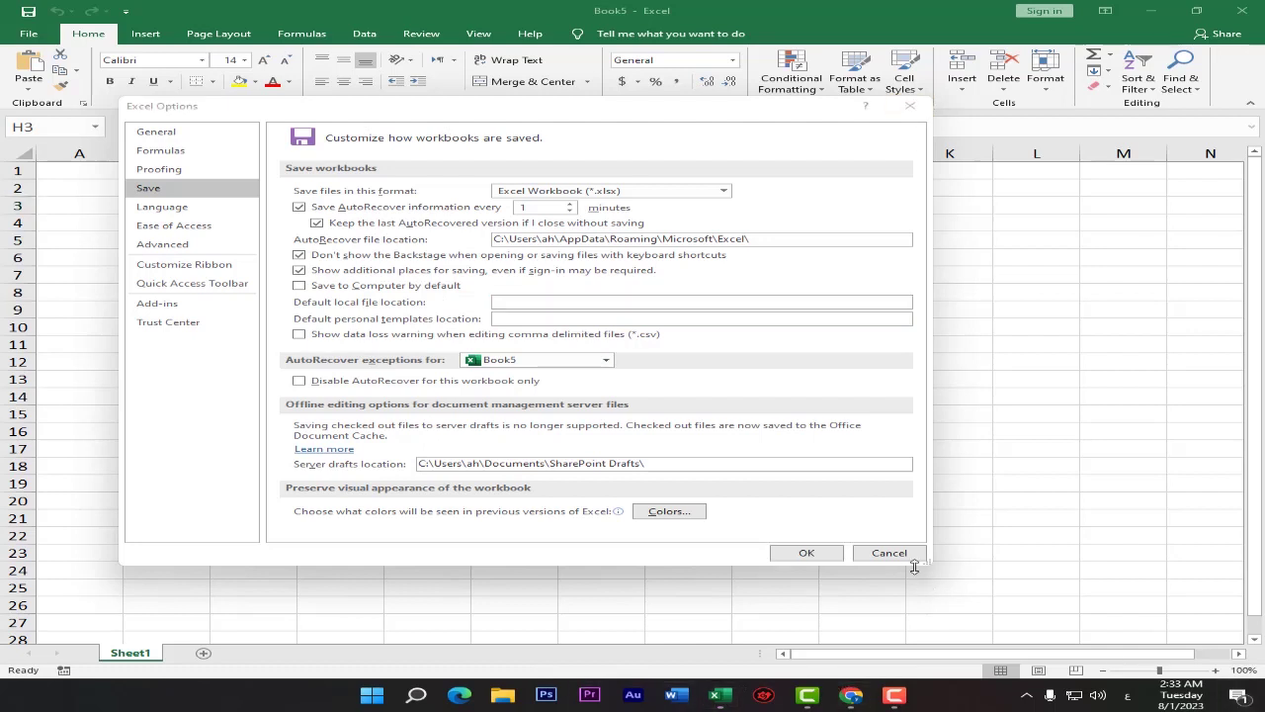
left_click(615, 605)
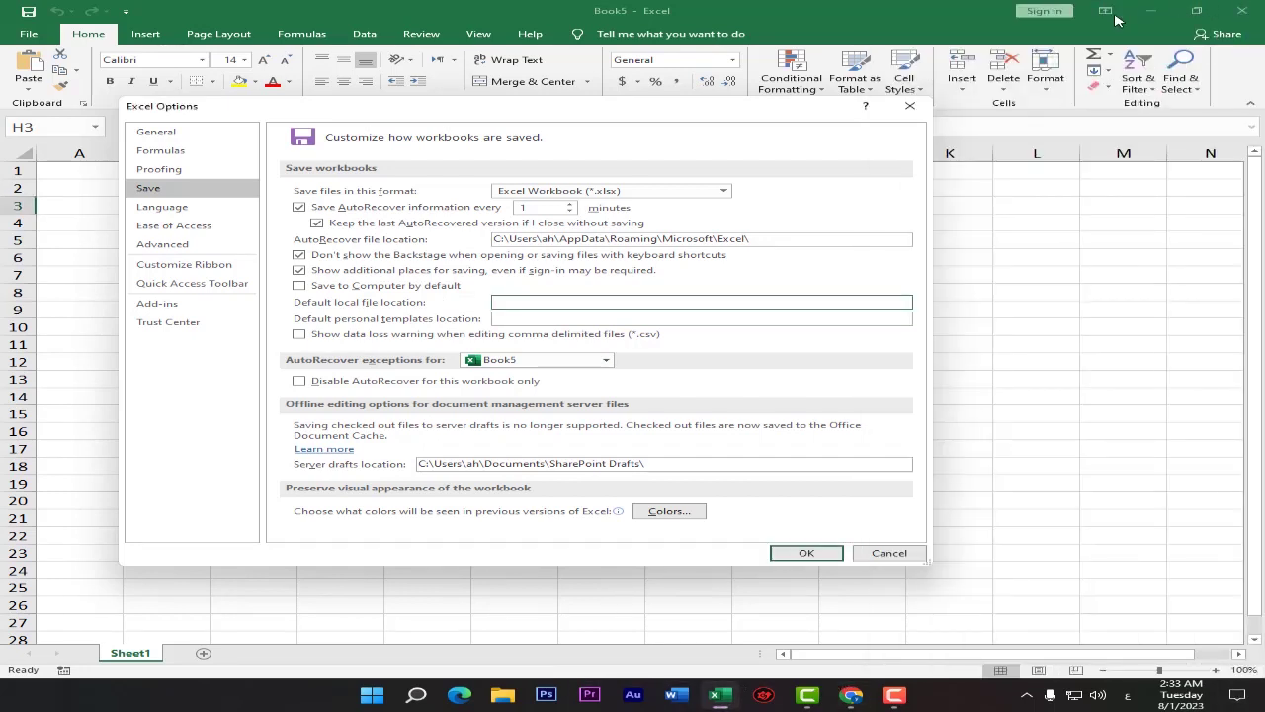
left_click(911, 106)
Step: Open the شغل folder from the desktop, select its full path, close it, and return to Book5
left_click(1150, 10)
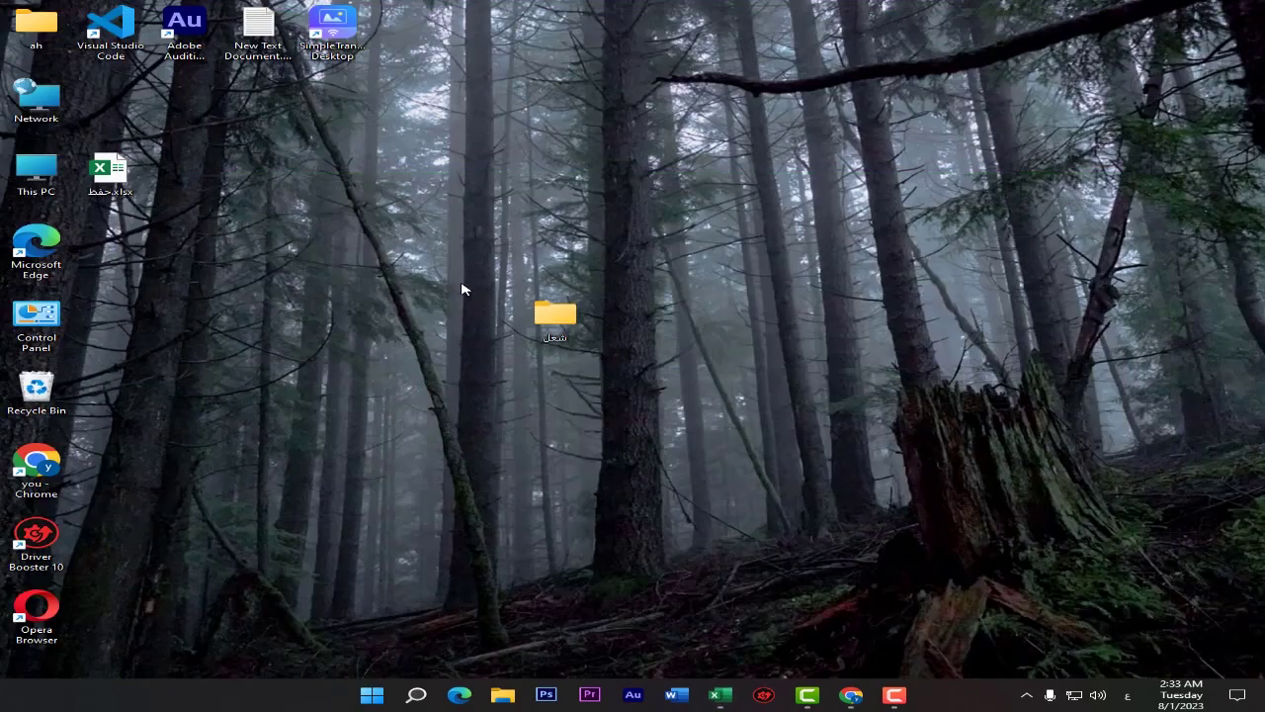
double_click(555, 315)
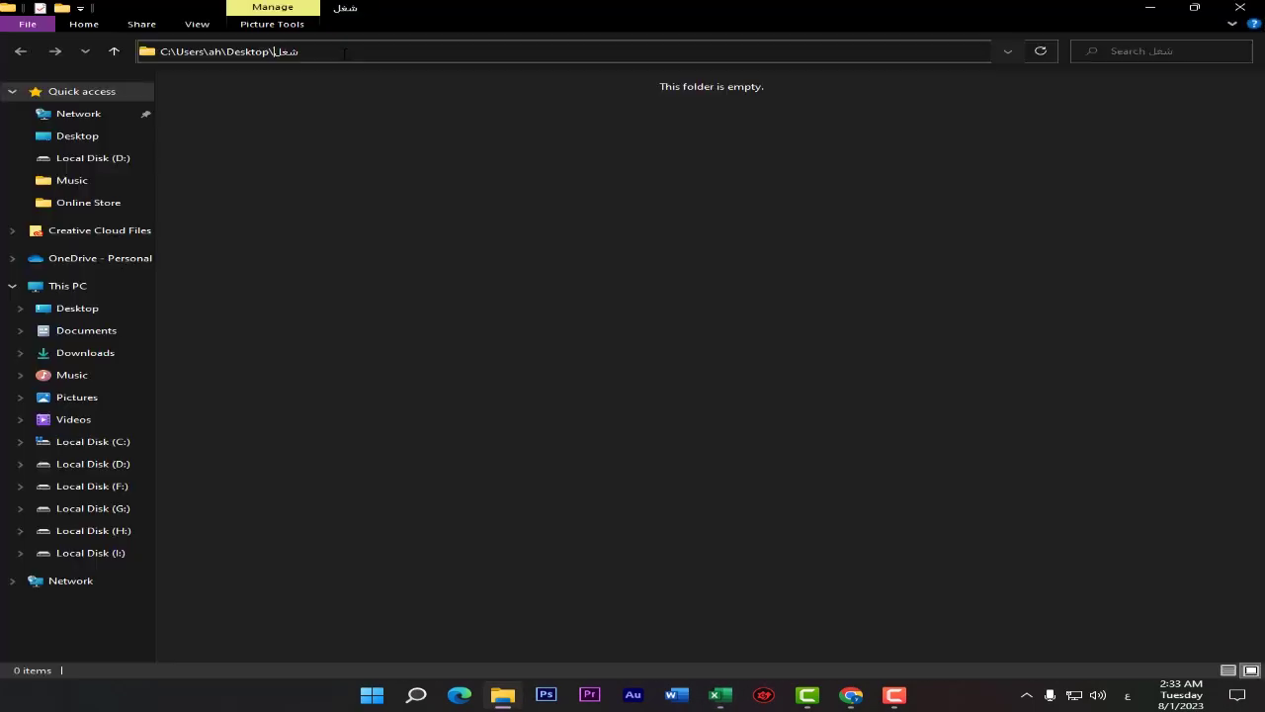
left_click_drag(336, 51, 170, 52)
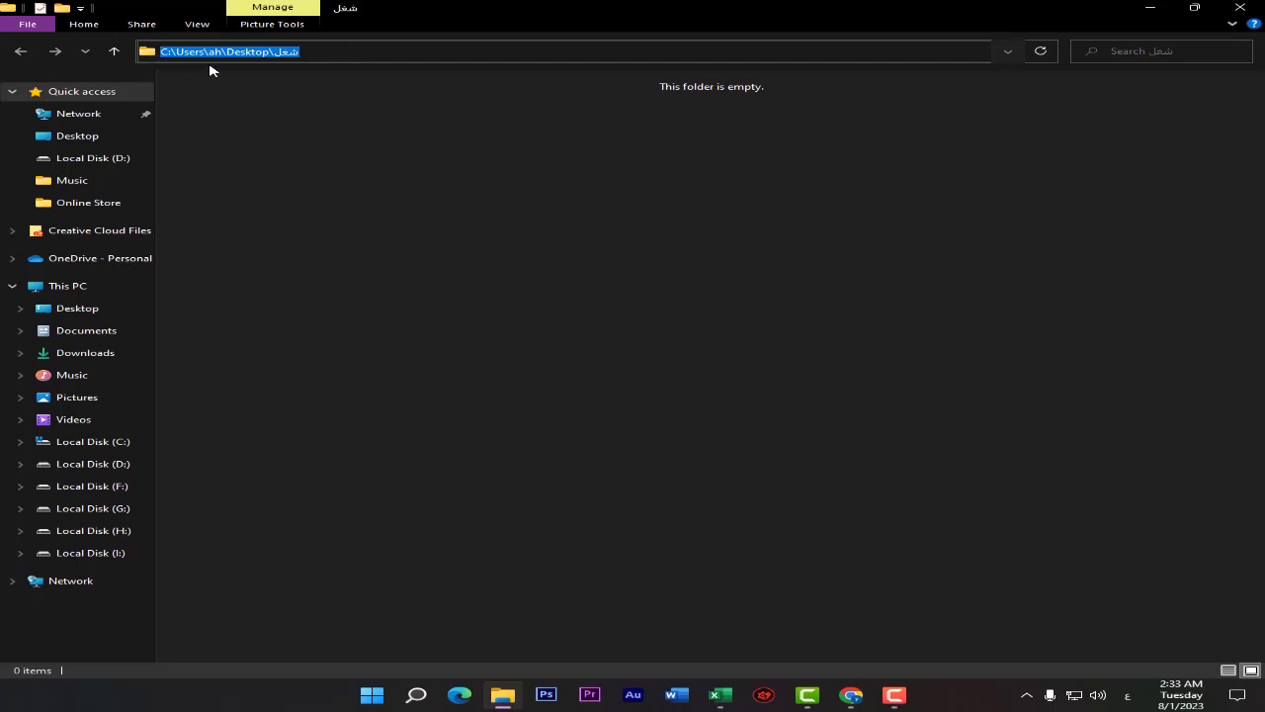
left_click(1240, 8)
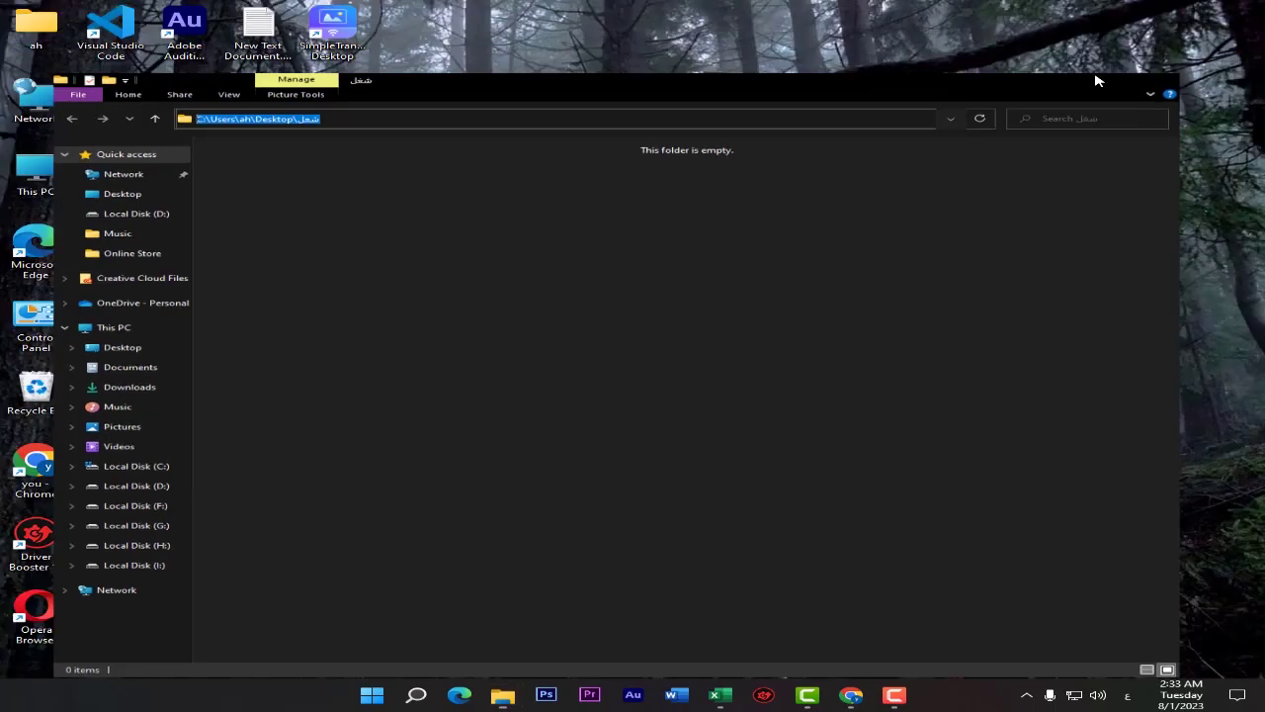
left_click(720, 695)
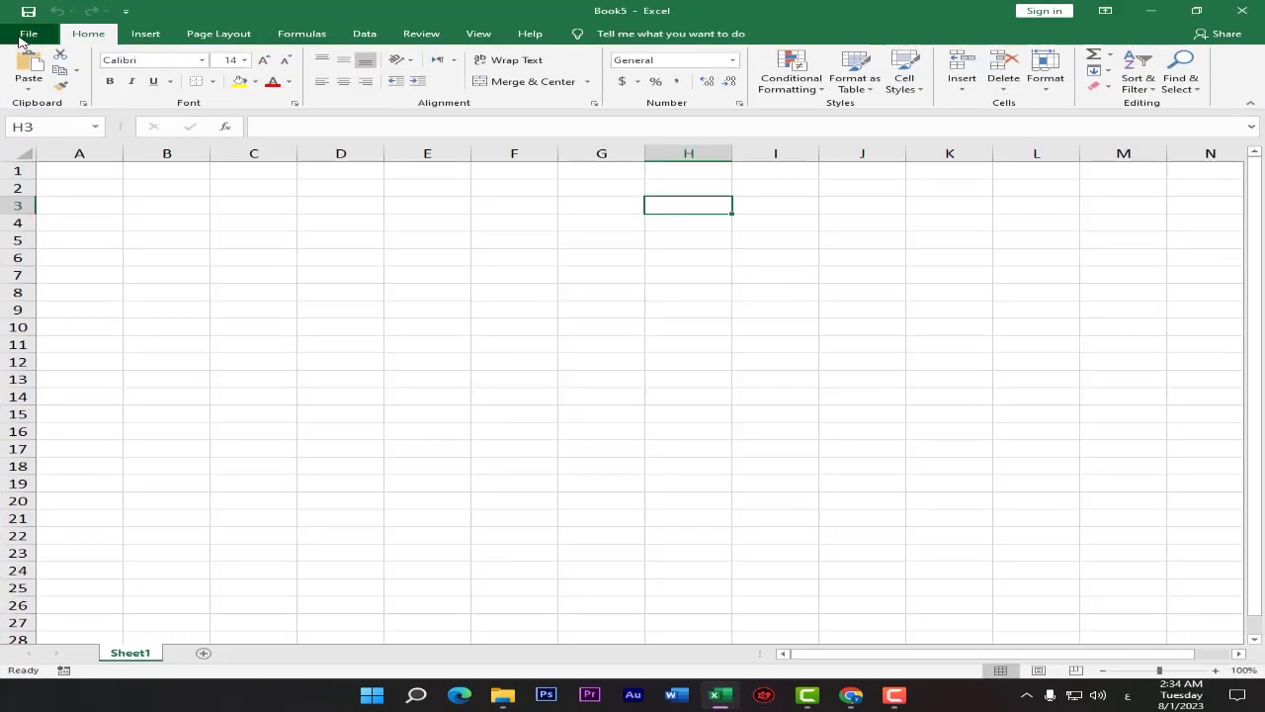
Step: In Excel Options > Save, replace the default local file location with the pasted Desktop folder path
left_click(28, 35)
left_click(69, 656)
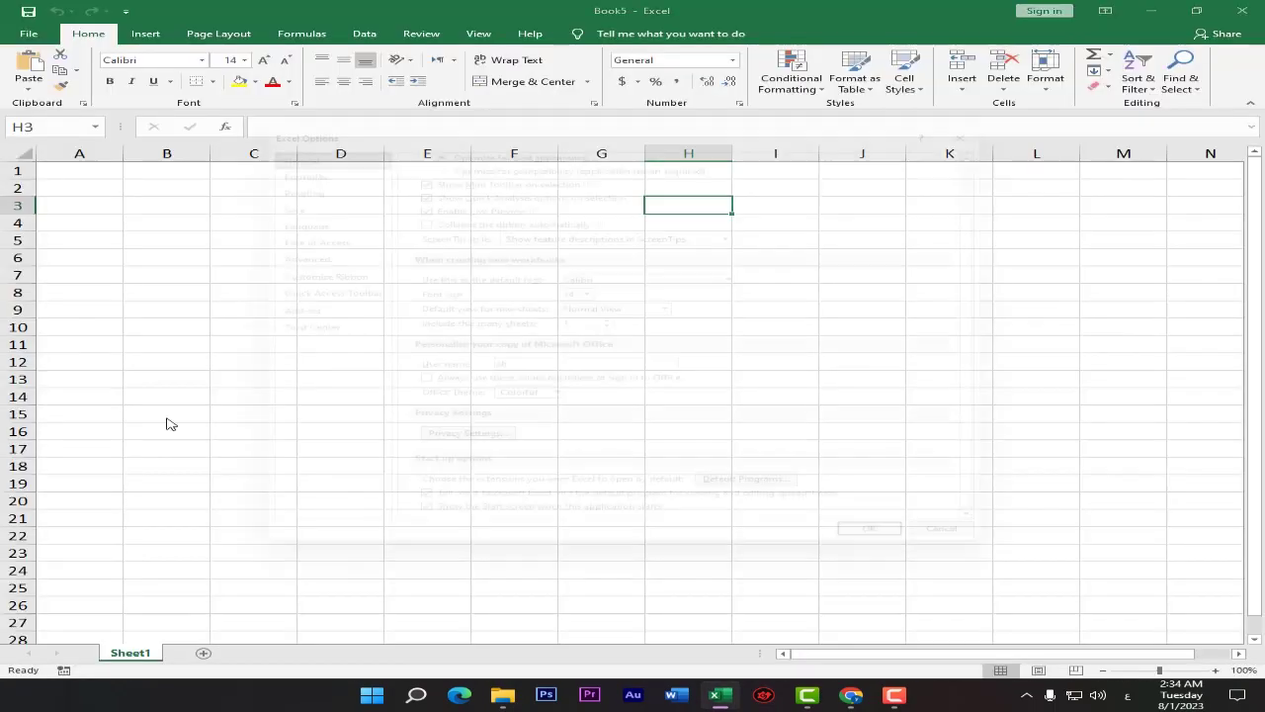
left_click(272, 196)
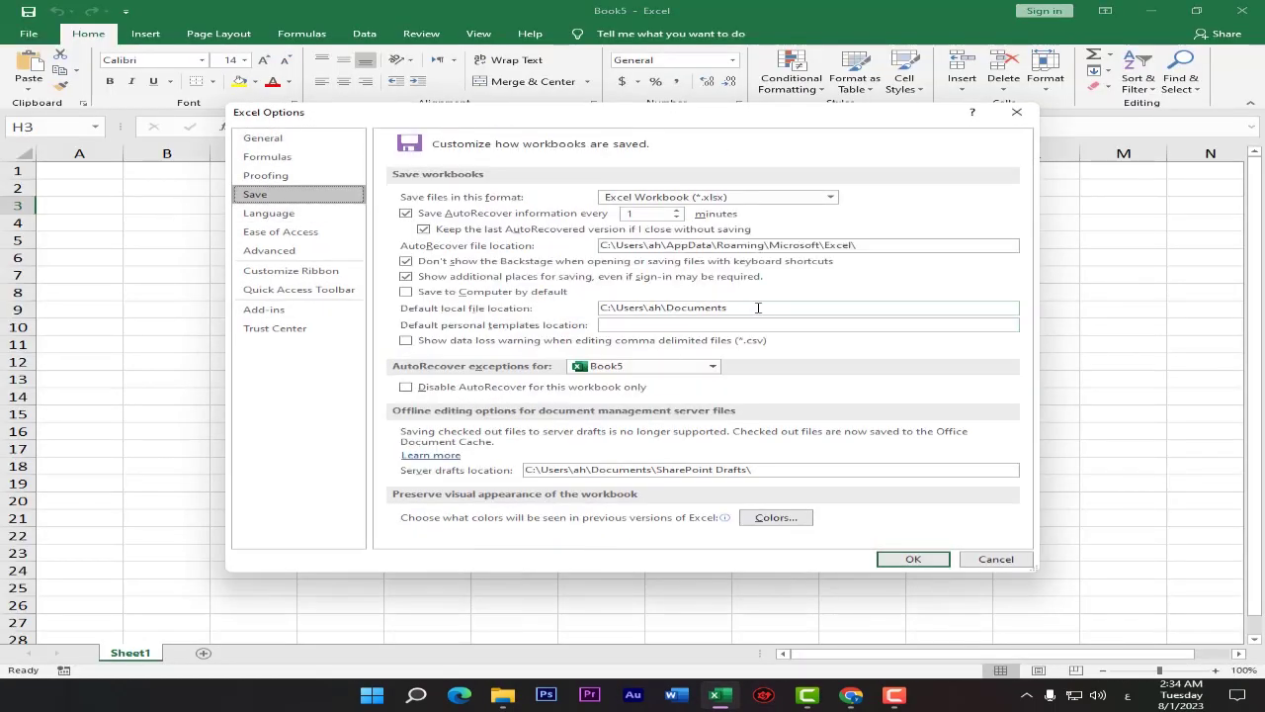
left_click_drag(759, 308, 576, 311)
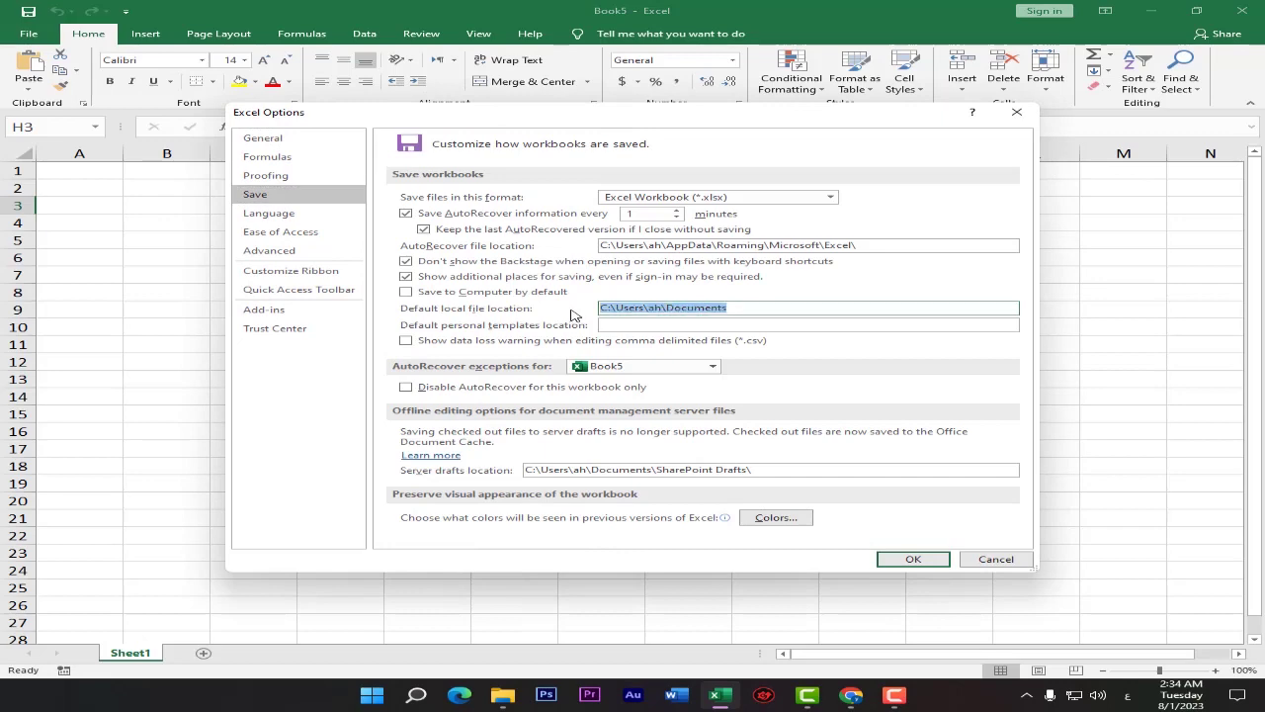
type("C:\\Users\\ah\\Desktop\\شغل")
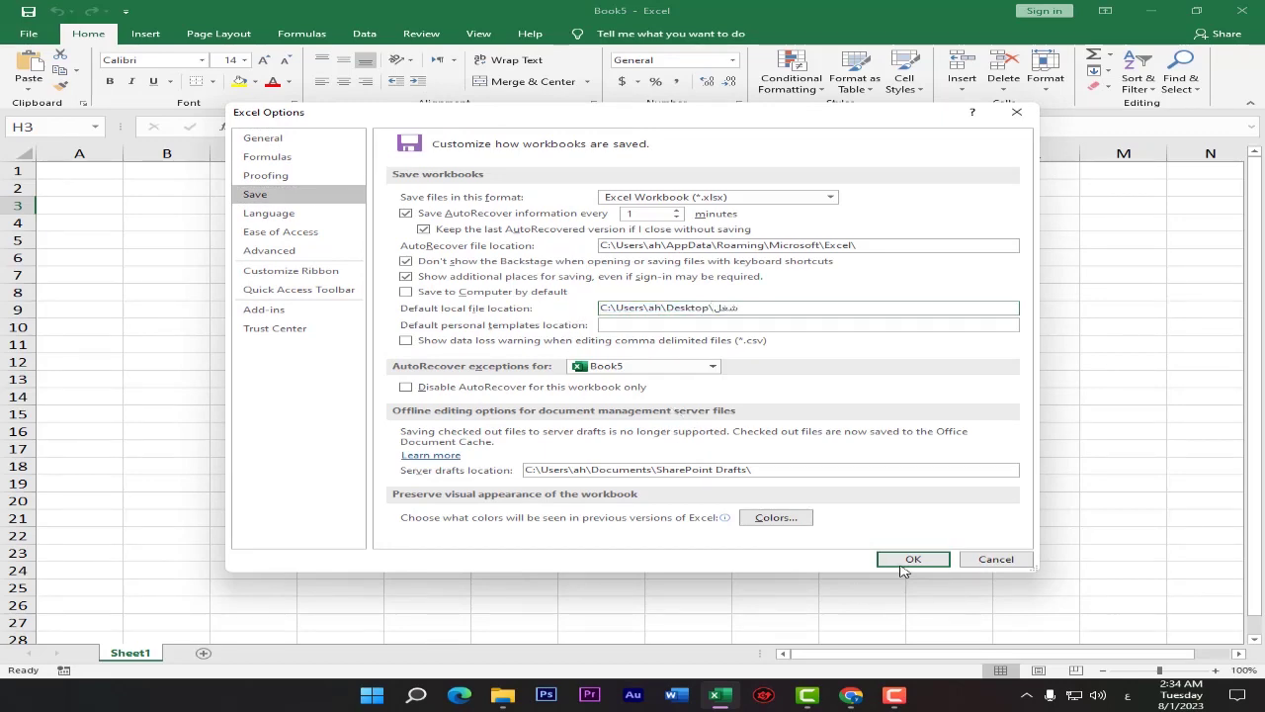
left_click(902, 566)
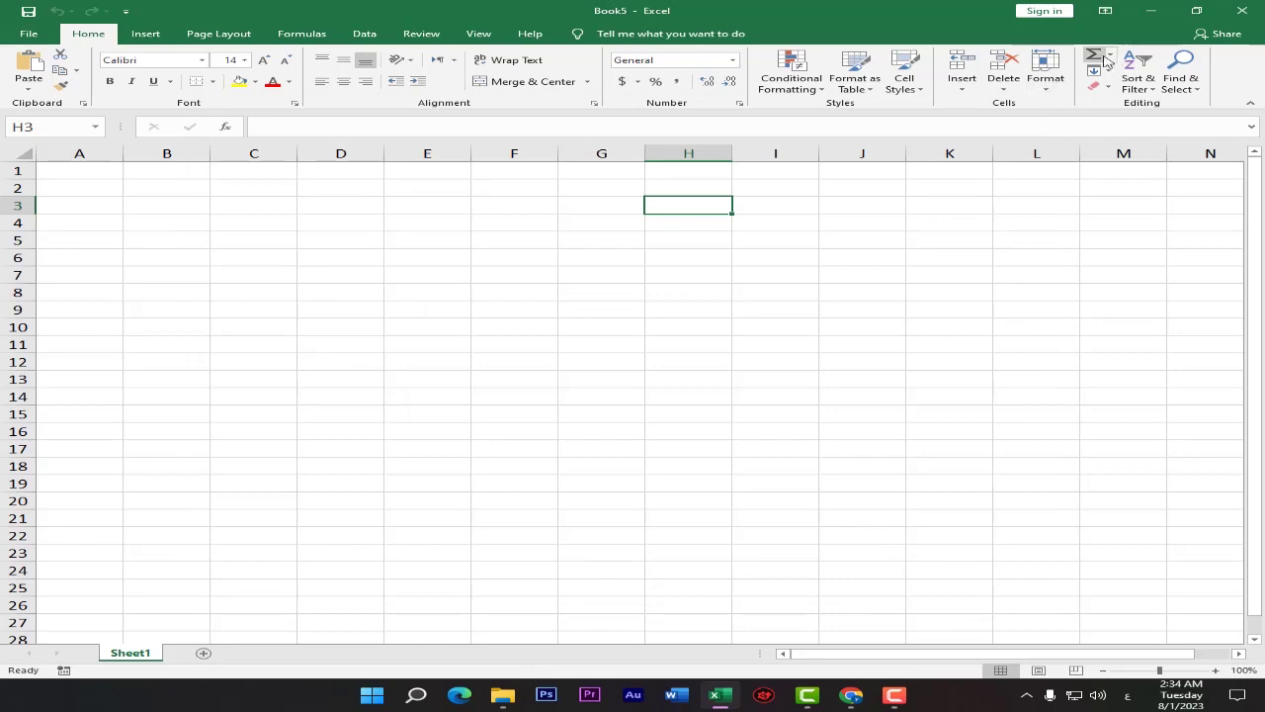
Step: Enter a name in cell H3 in English, correcting the accidental Arabic characters
left_click(1150, 14)
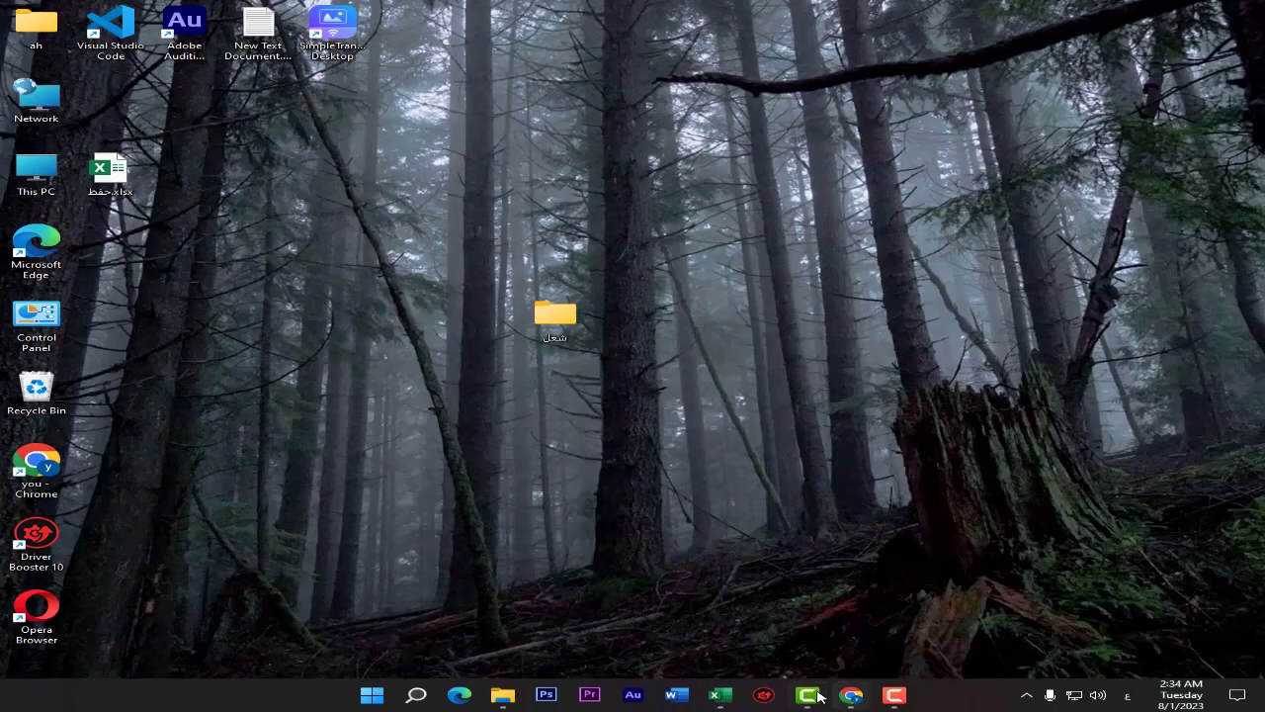
left_click(721, 695)
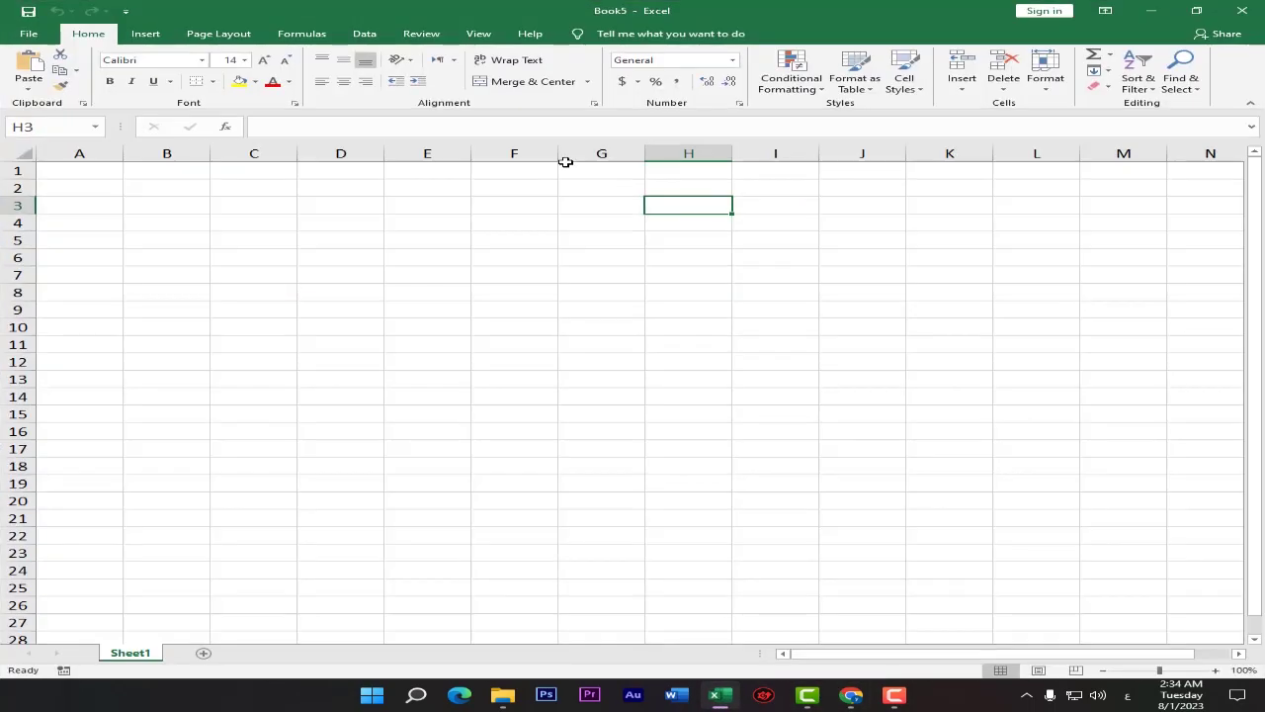
type("شاةث")
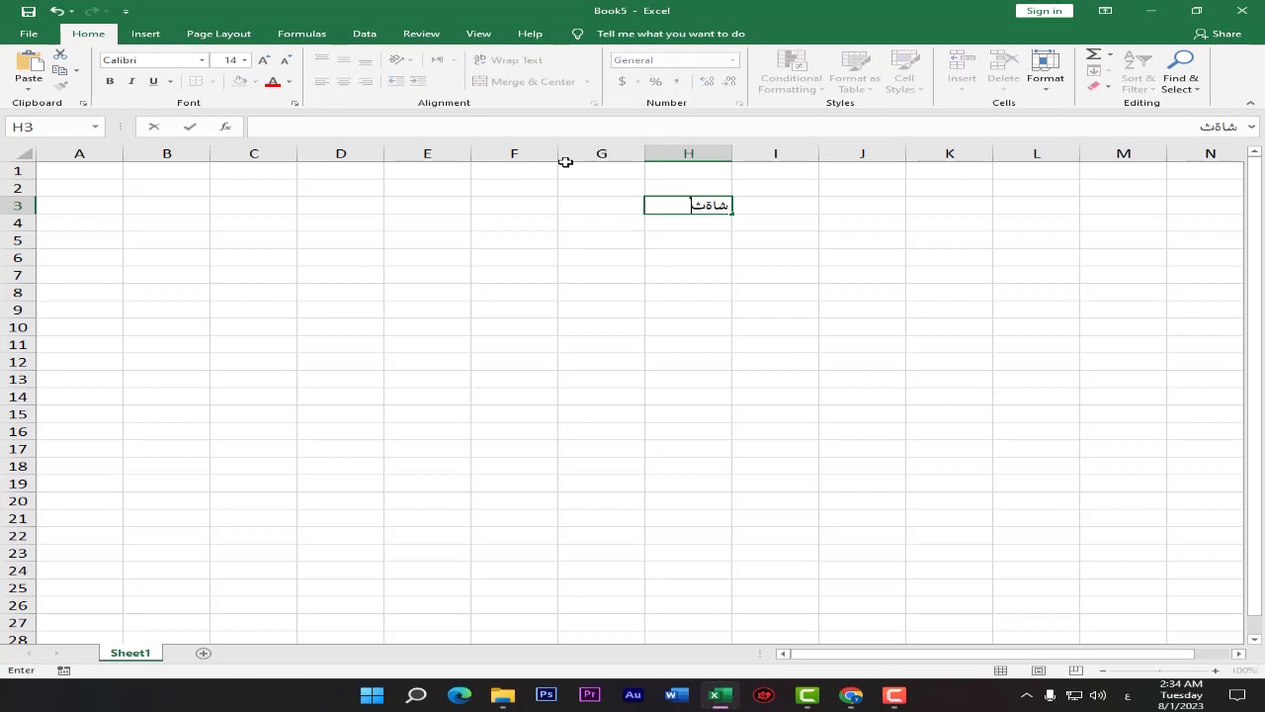
key("BackSpace")
key("BackSpace")
key("alt+shift")
type("ah")
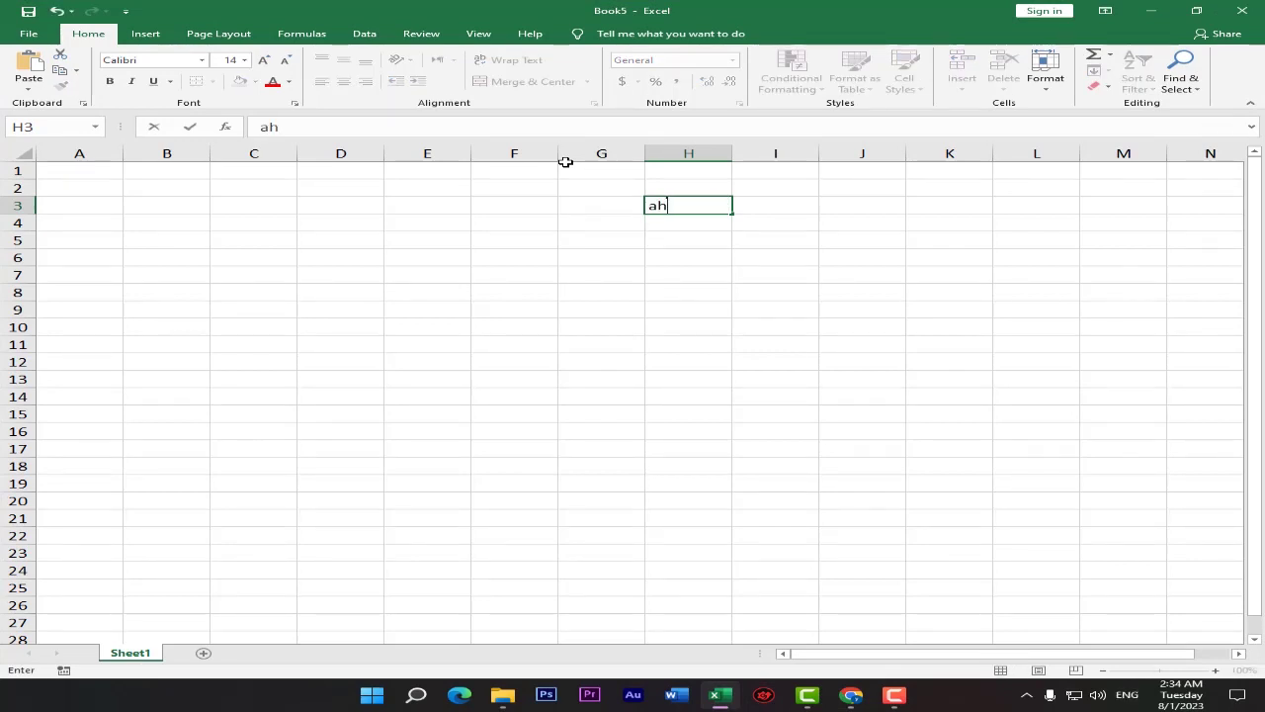
type("med")
Step: Save the workbook as Book5.xlsx into the Desktop's شغل folder, then minimize Excel
key("ctrl+s")
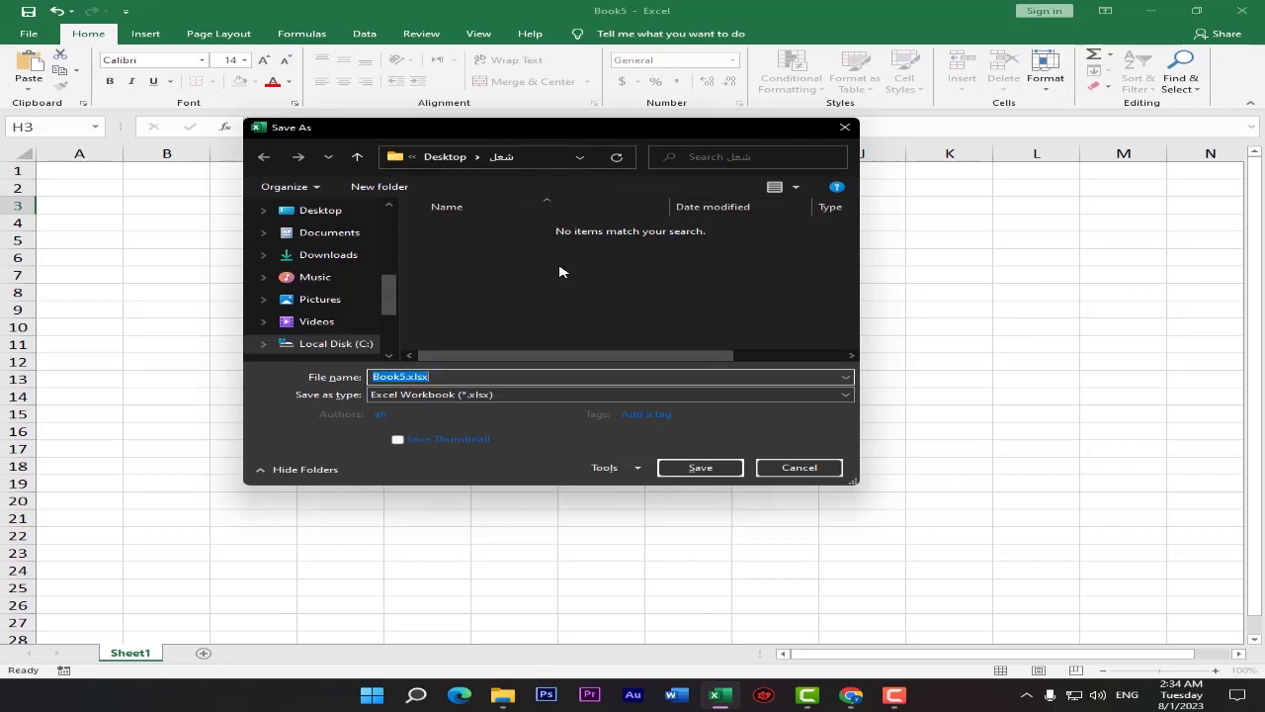
left_click(697, 467)
left_click(1152, 10)
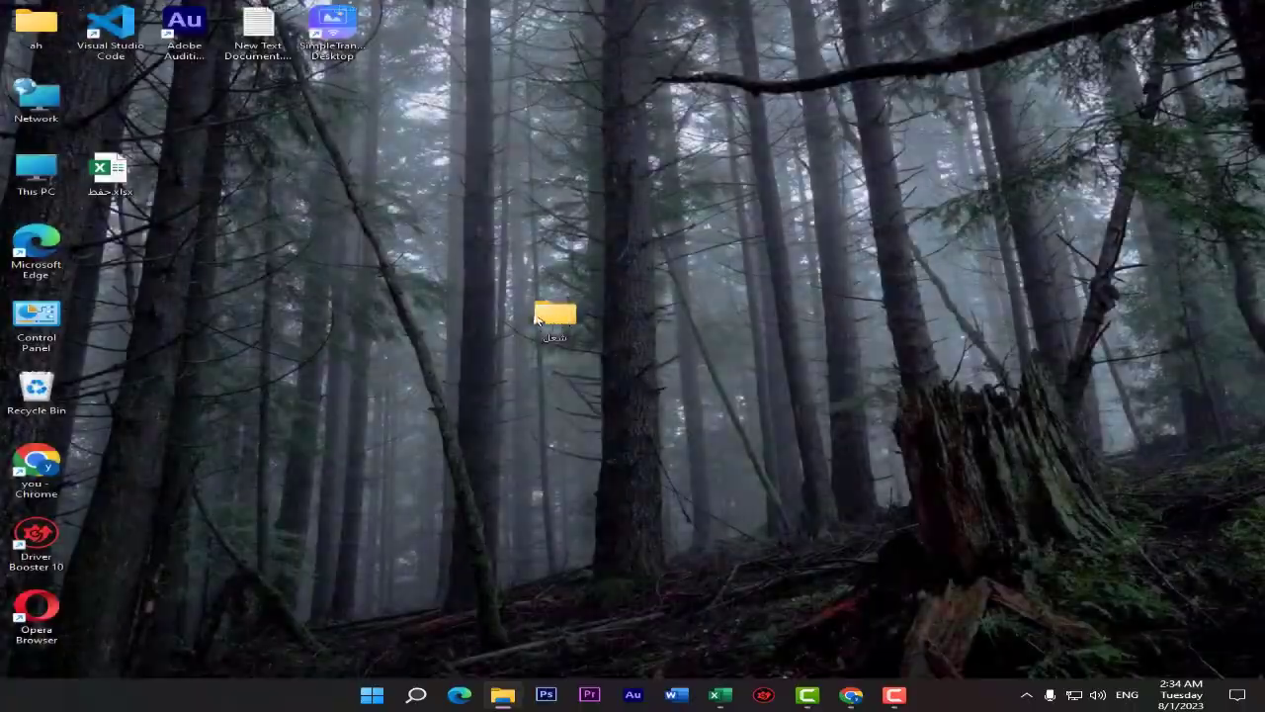
Step: Open the شغل folder to confirm Book5.xlsx is there, then close the window
double_click(534, 318)
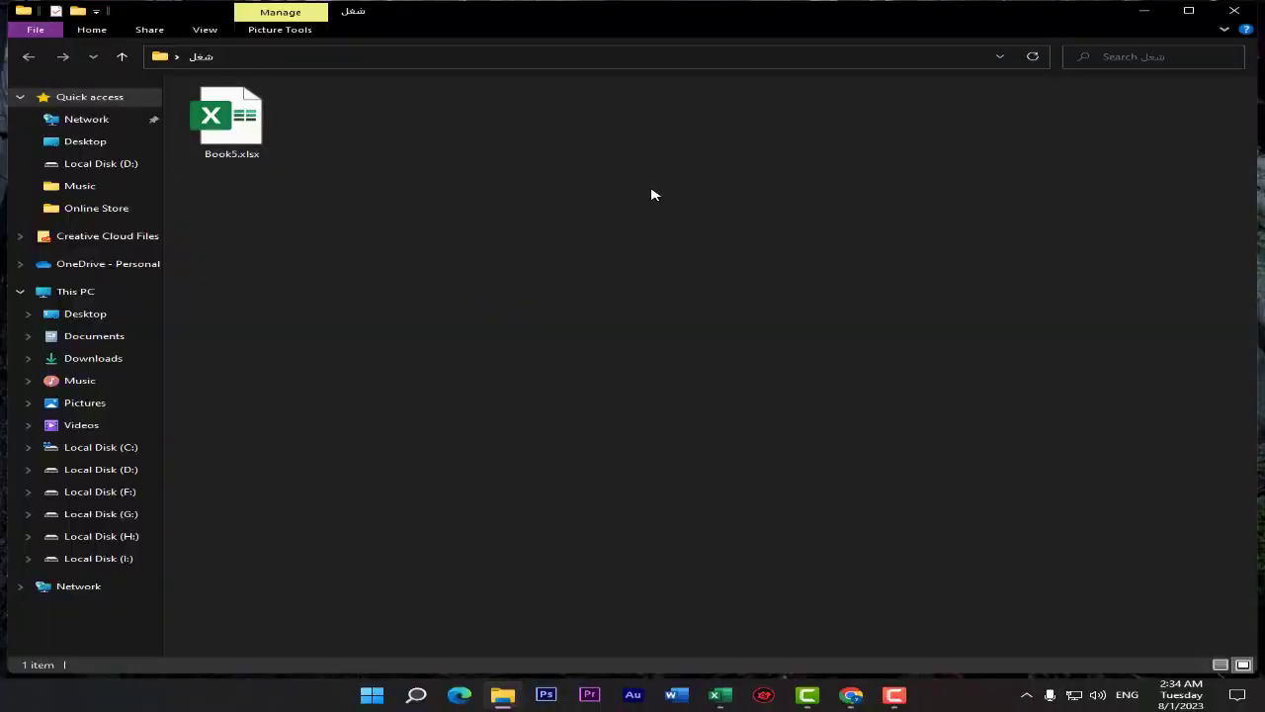
left_click(1235, 12)
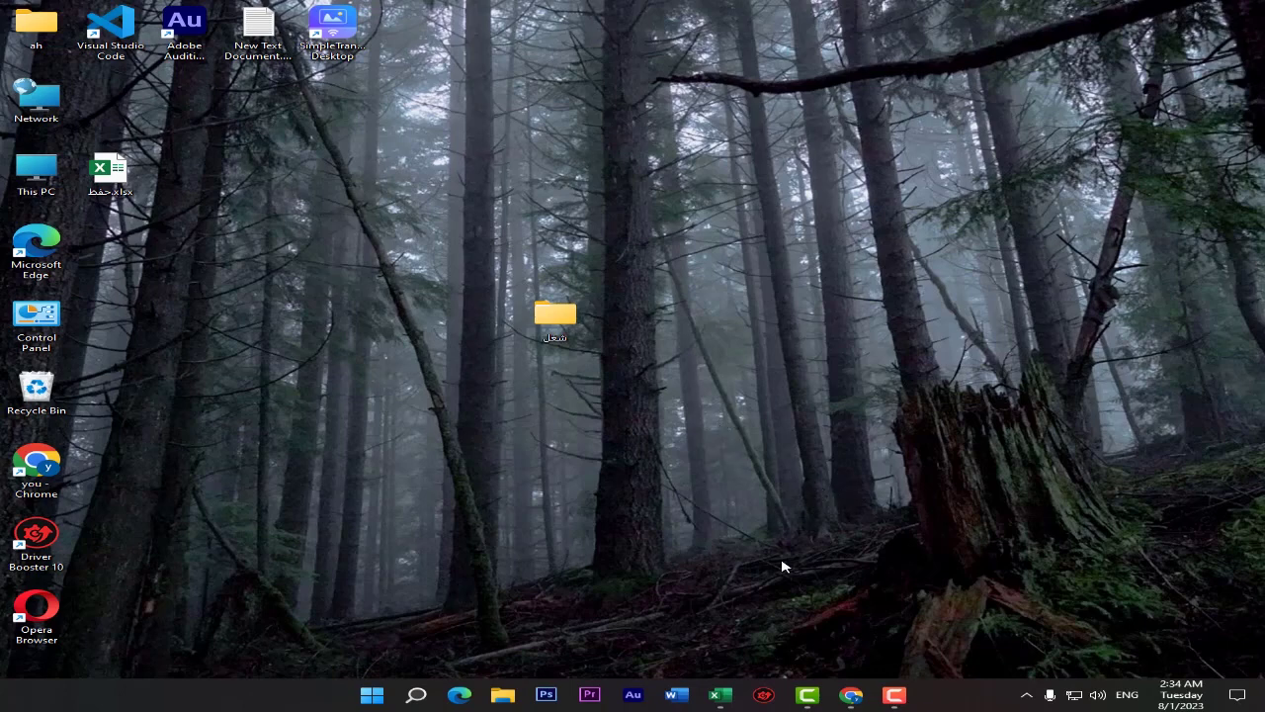
Step: Reopen Excel Options > Save and inspect the default local file location showing the شغل folder
left_click(720, 695)
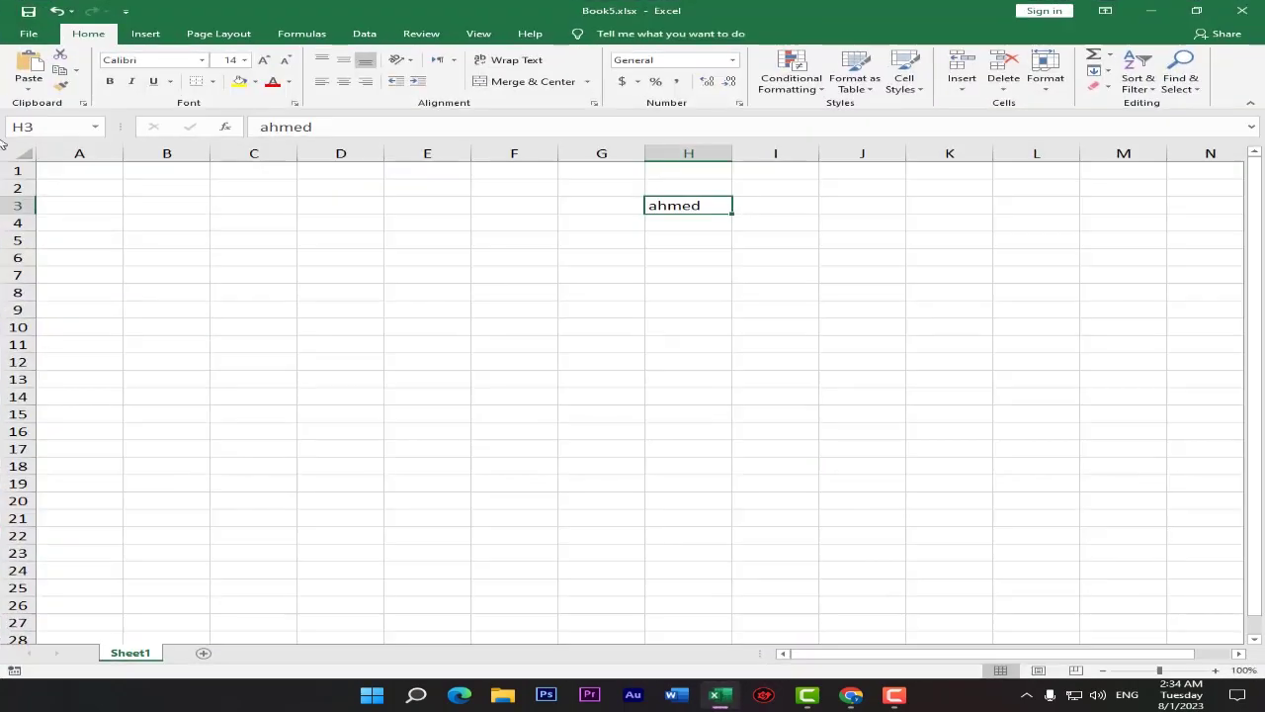
left_click(26, 37)
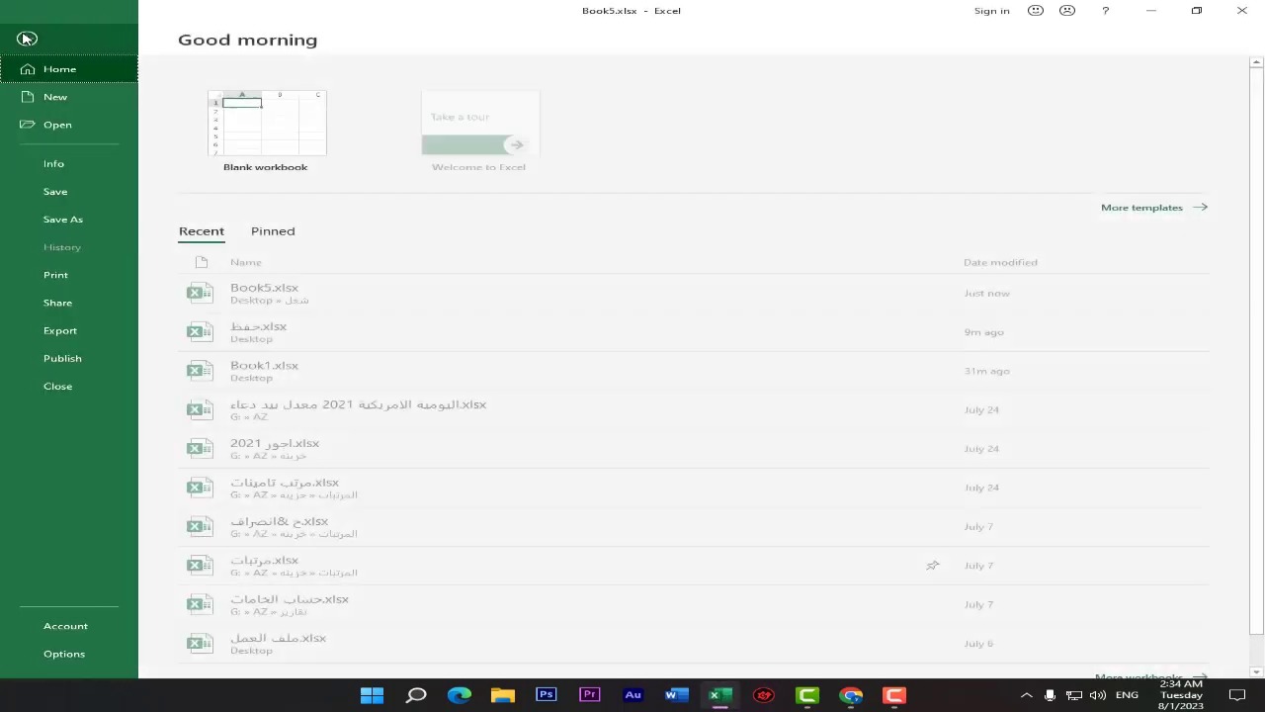
left_click(65, 652)
left_click(283, 198)
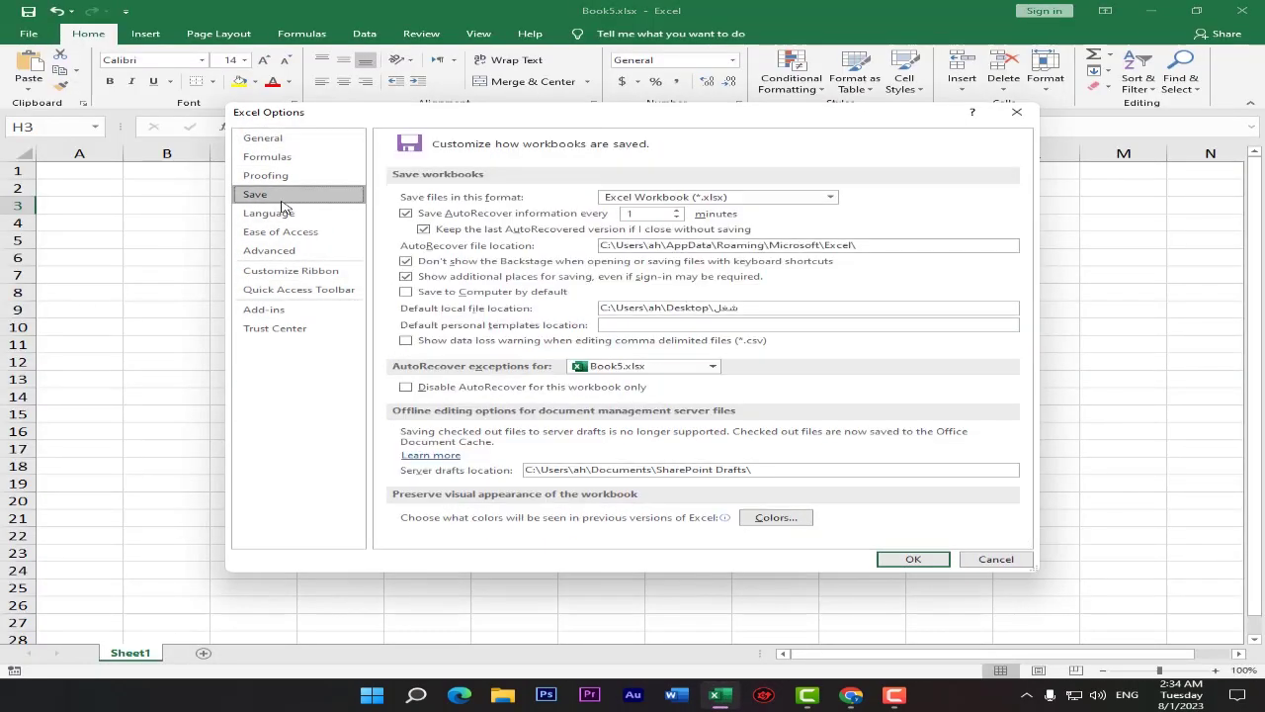
left_click_drag(775, 315, 475, 312)
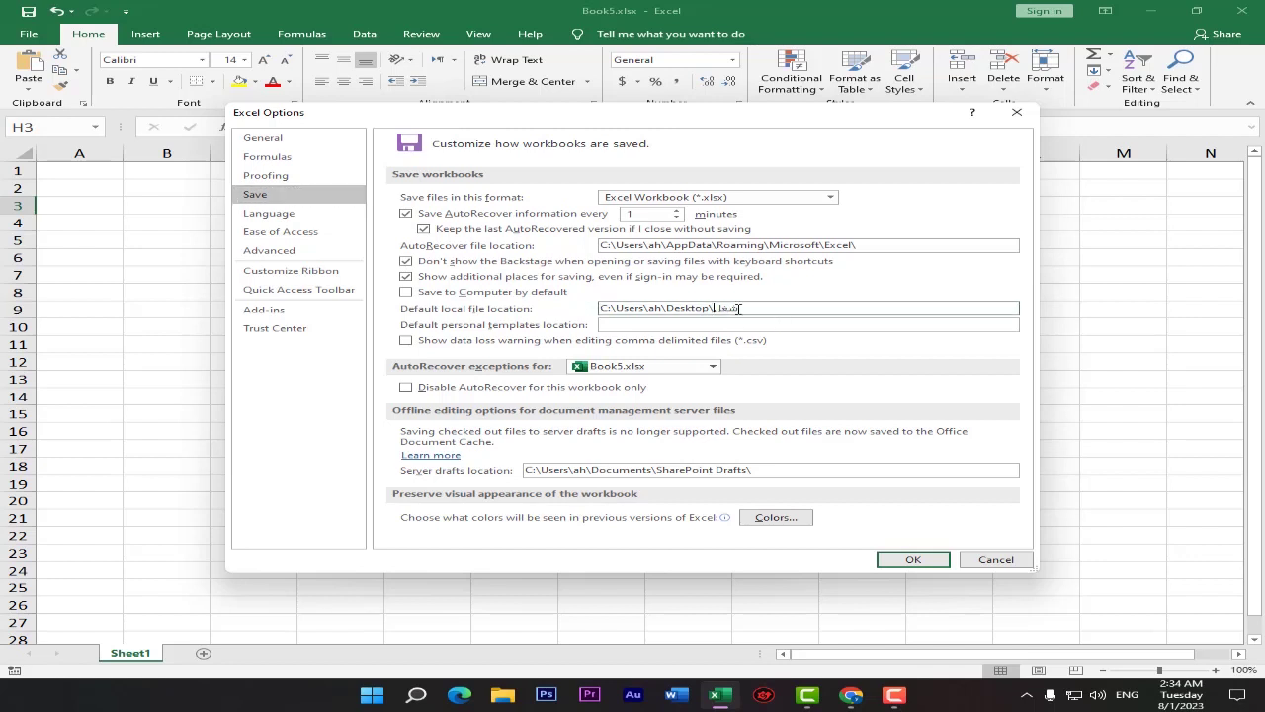
left_click(785, 307)
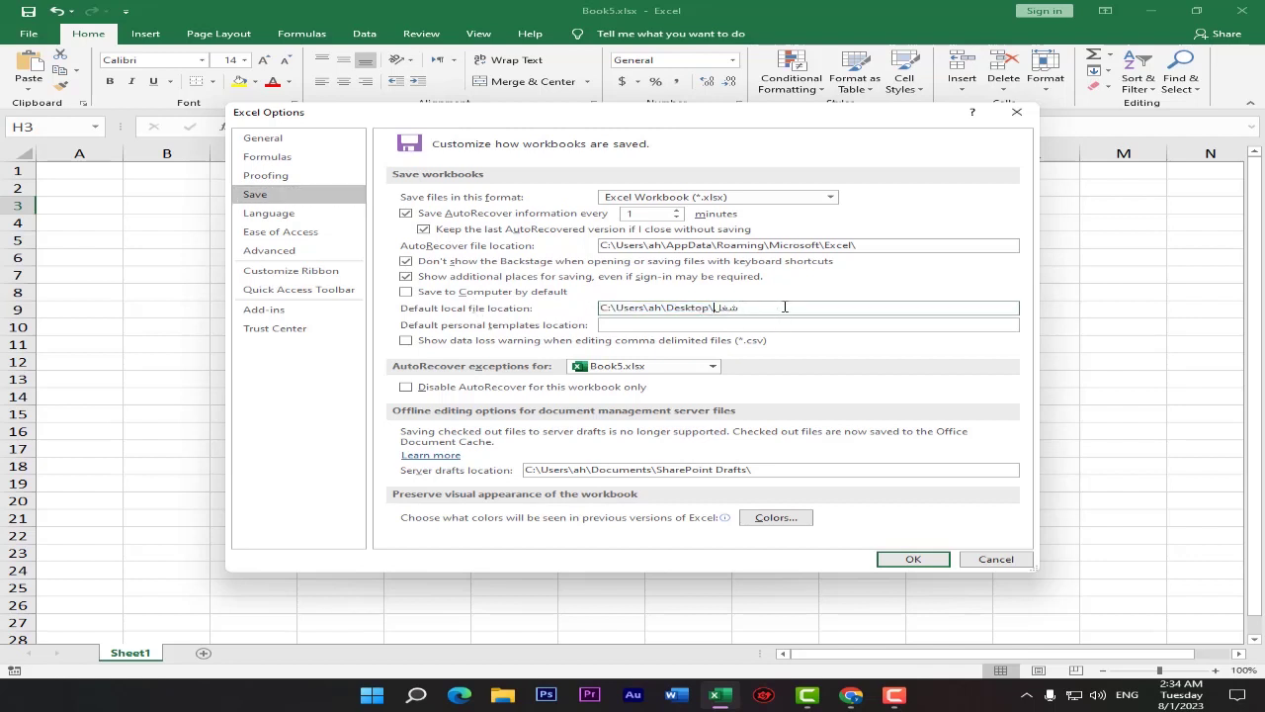